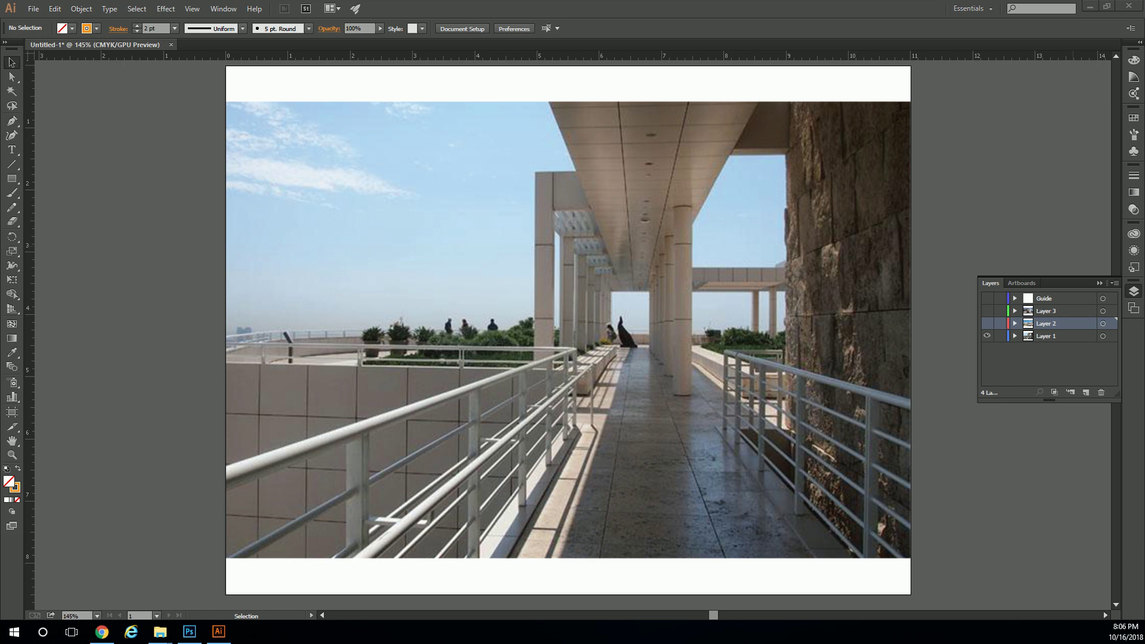
# Set up the Line Segment tool with a solid white stroke at 0.5 pt weight.
pyautogui.click(12, 164)
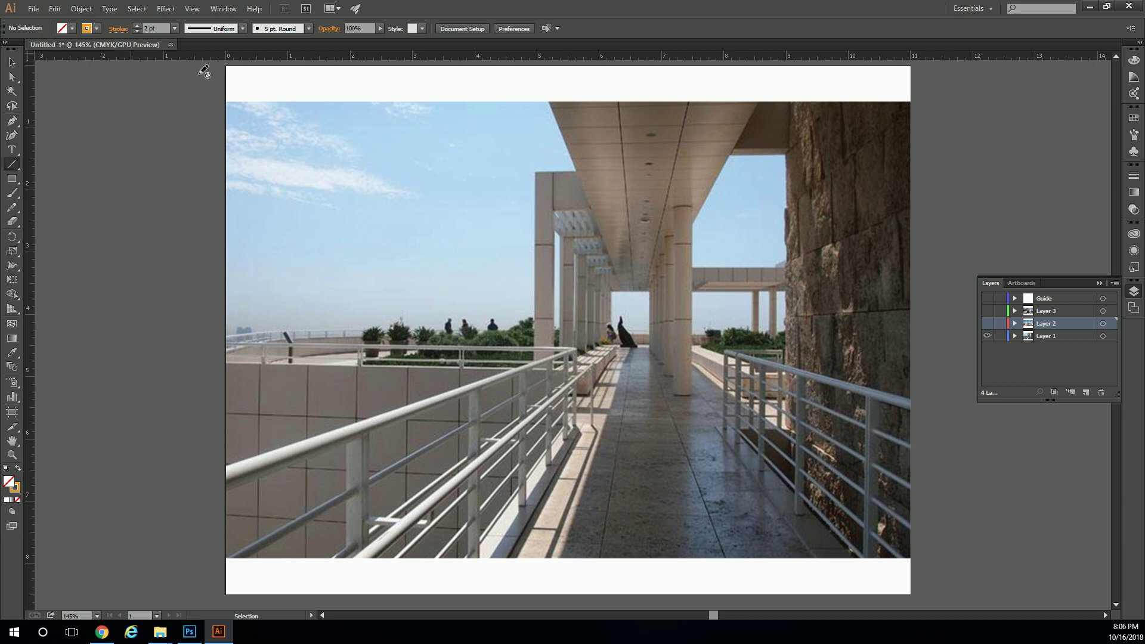
pyautogui.click(96, 28)
pyautogui.click(24, 49)
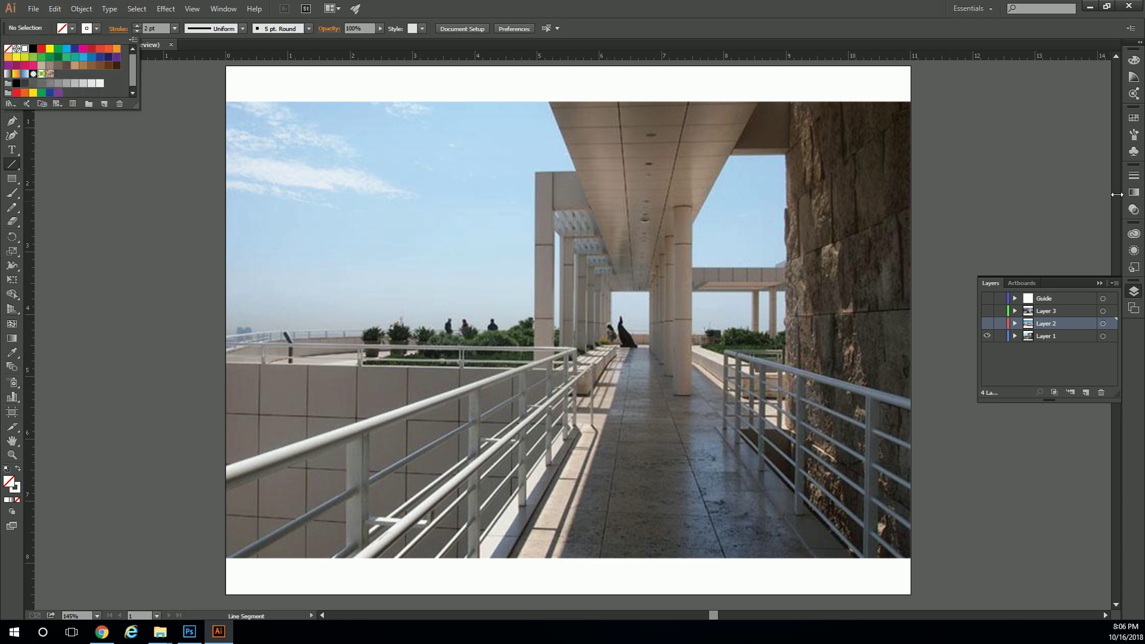
pyautogui.click(1134, 182)
pyautogui.click(1134, 176)
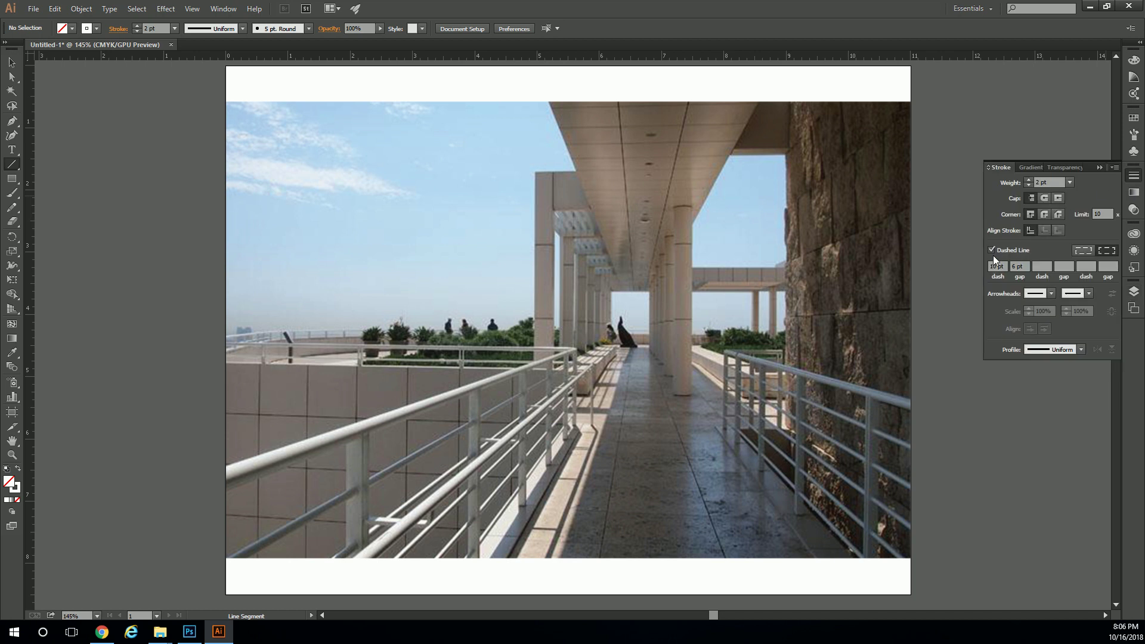
pyautogui.click(992, 250)
pyautogui.click(1070, 182)
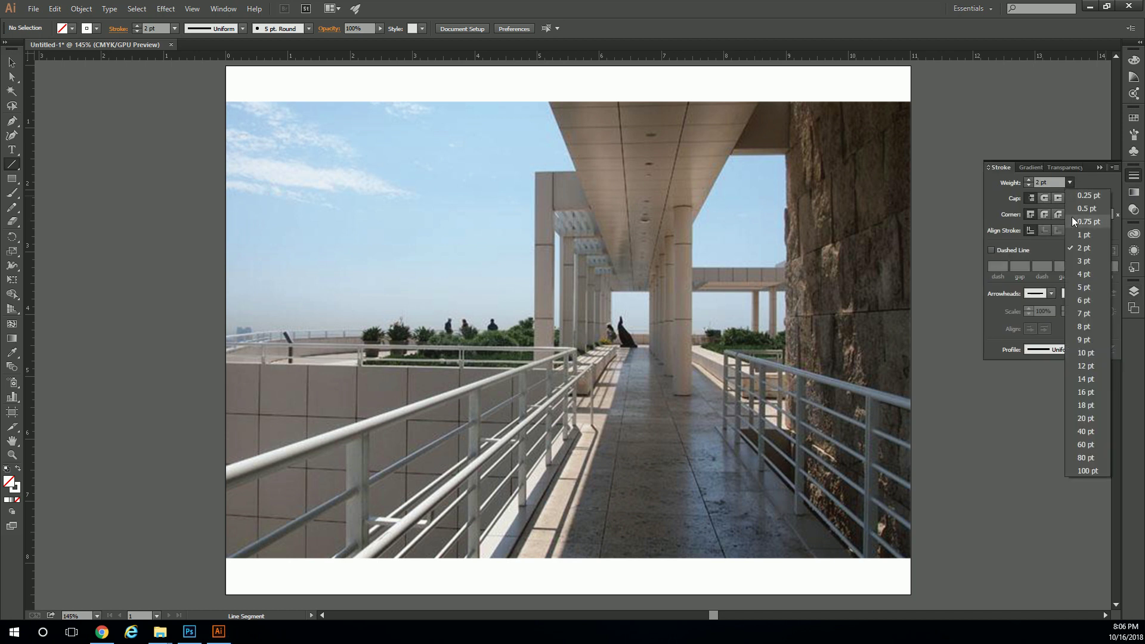
pyautogui.click(1086, 210)
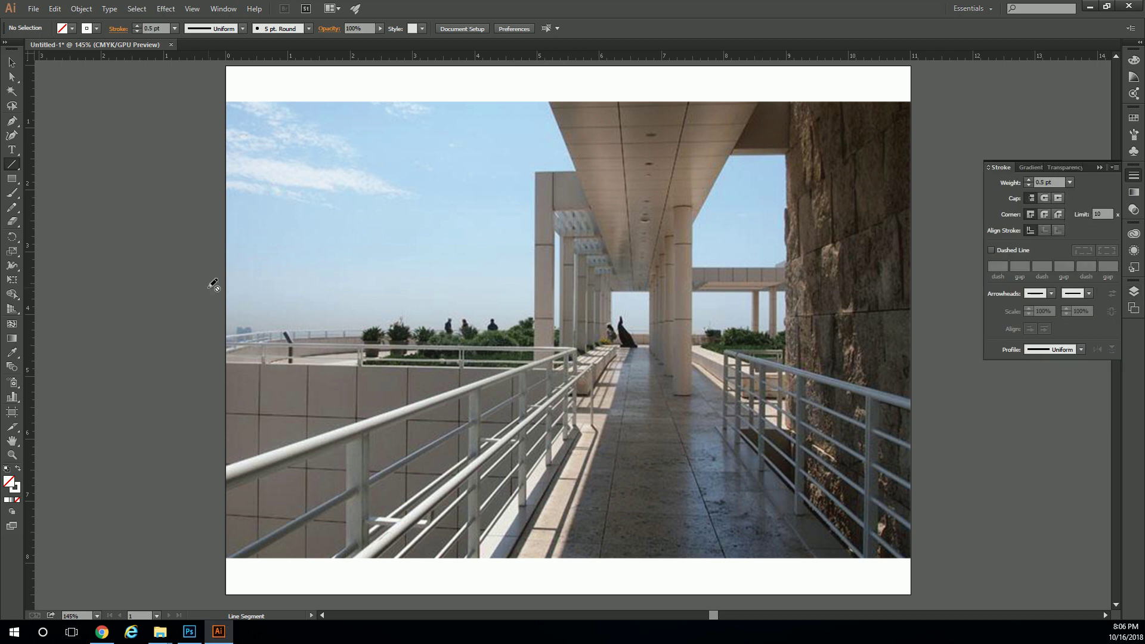
# Make Layer 1 the active layer for drawing over the walkway photo.
pyautogui.click(1134, 291)
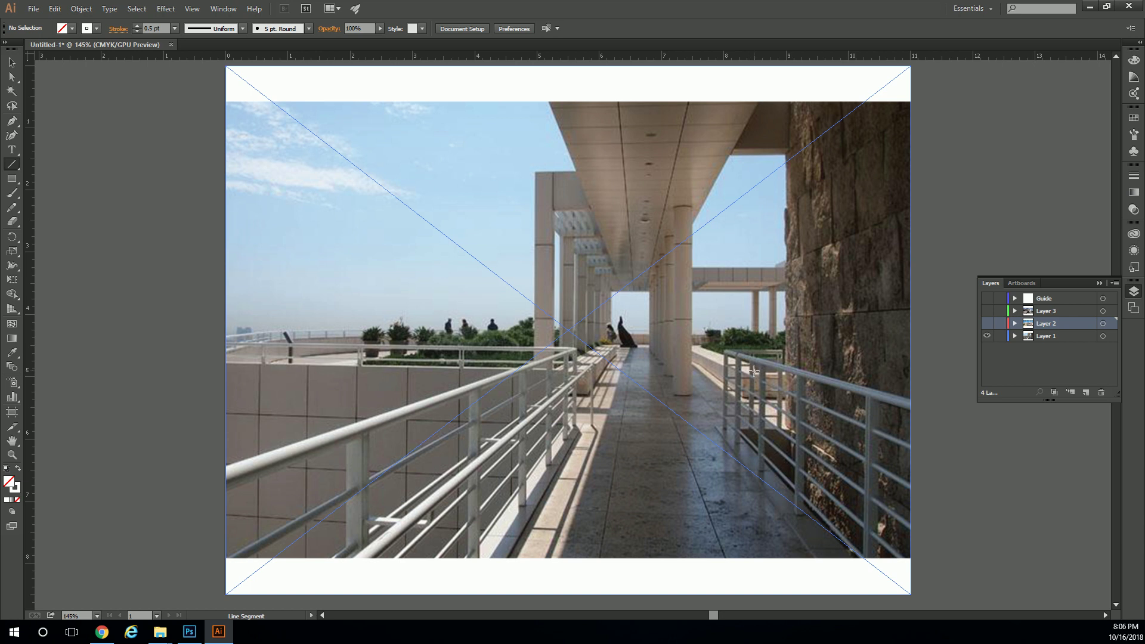
pyautogui.hotkey('ctrl', 'z')
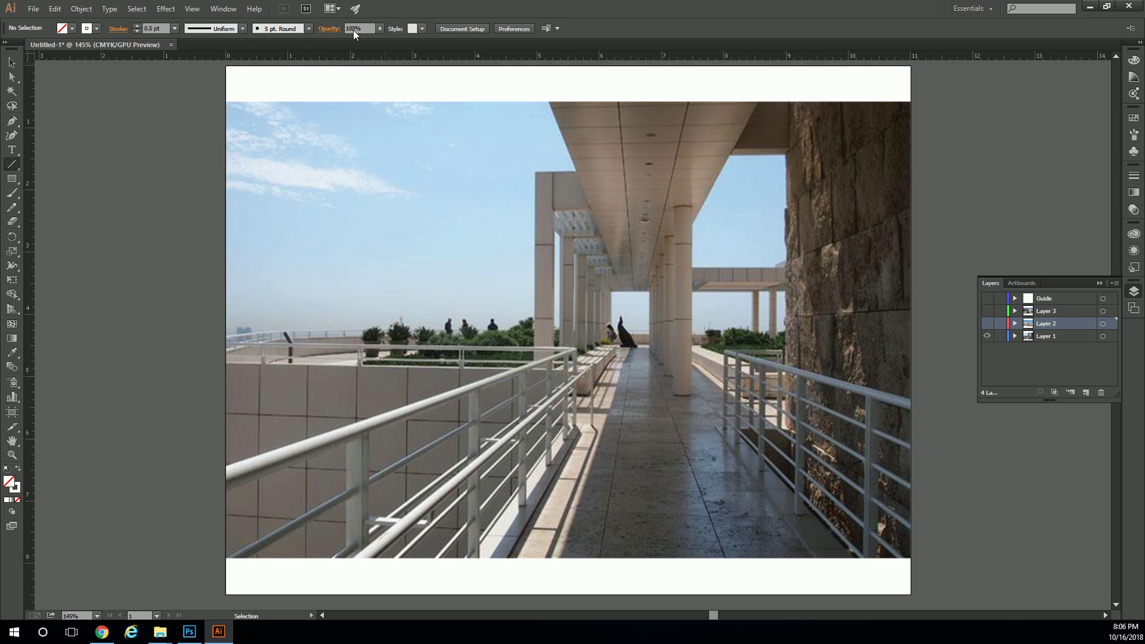
pyautogui.click(307, 28)
pyautogui.click(987, 323)
pyautogui.click(988, 323)
pyautogui.click(1057, 336)
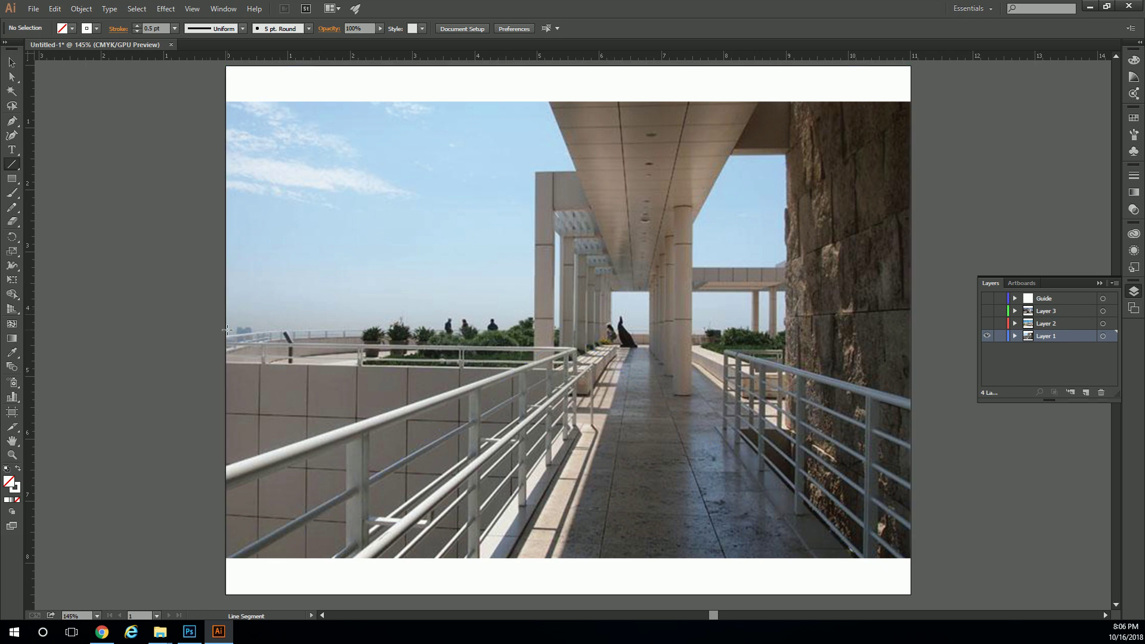
# Draw a horizontal line along the horizon across the full width of the photo and leave it deselected.
pyautogui.moveTo(221, 328); pyautogui.dragTo(910, 331)
pyautogui.click(12, 62)
pyautogui.click(167, 262)
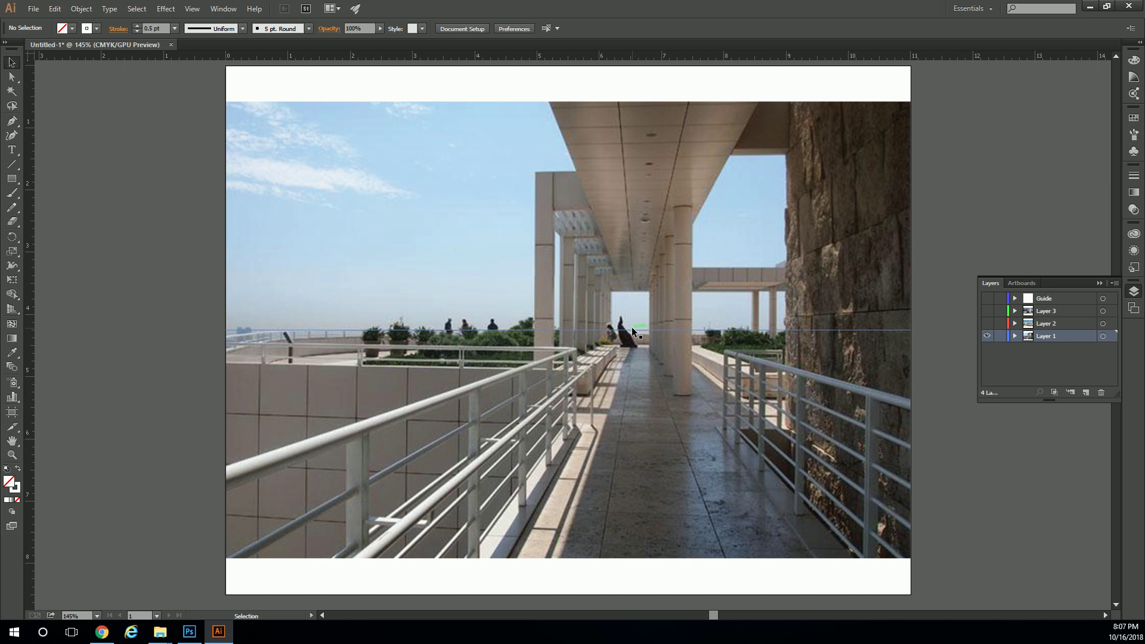
pyautogui.click(631, 327)
pyautogui.click(933, 324)
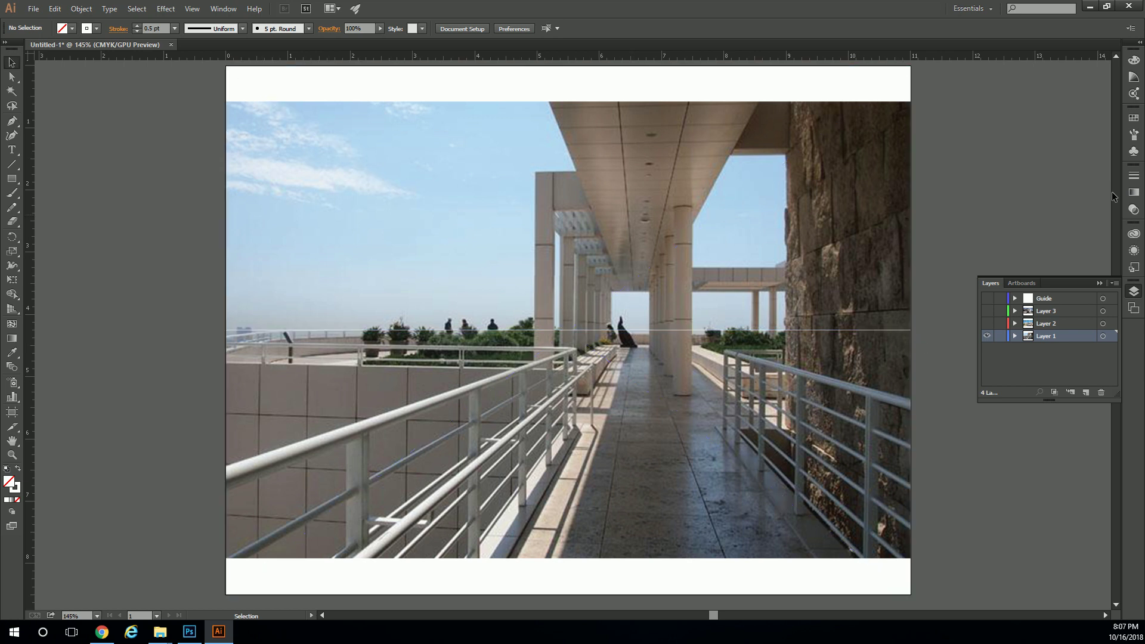
# Set the stroke for new lines to 1 pt weight and turn on the dashed line option.
pyautogui.click(1134, 176)
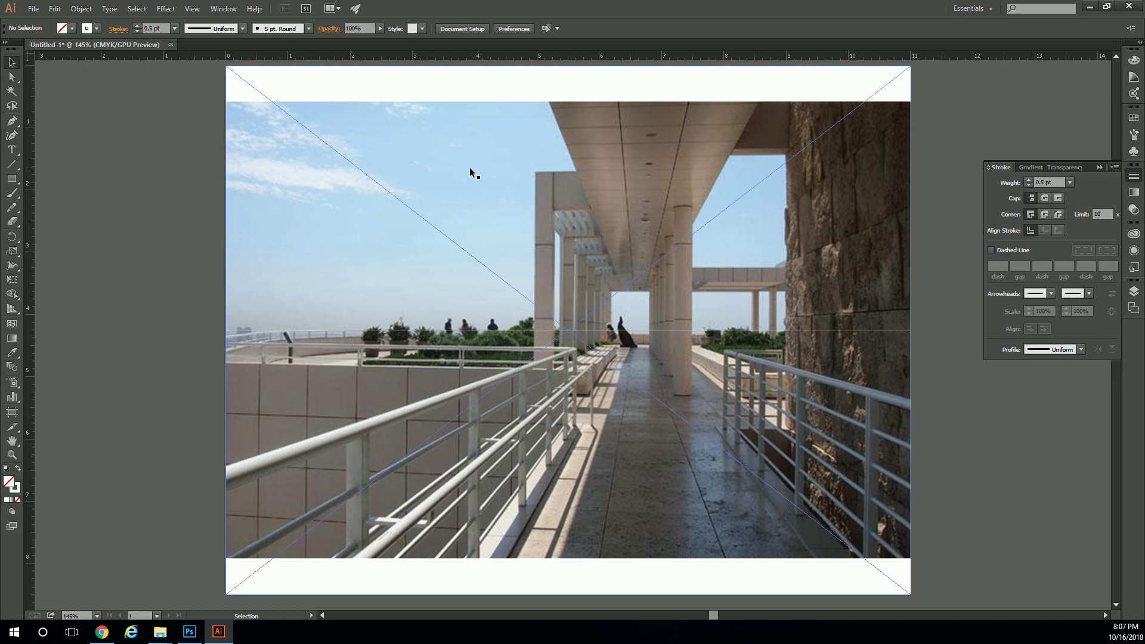
pyautogui.click(97, 29)
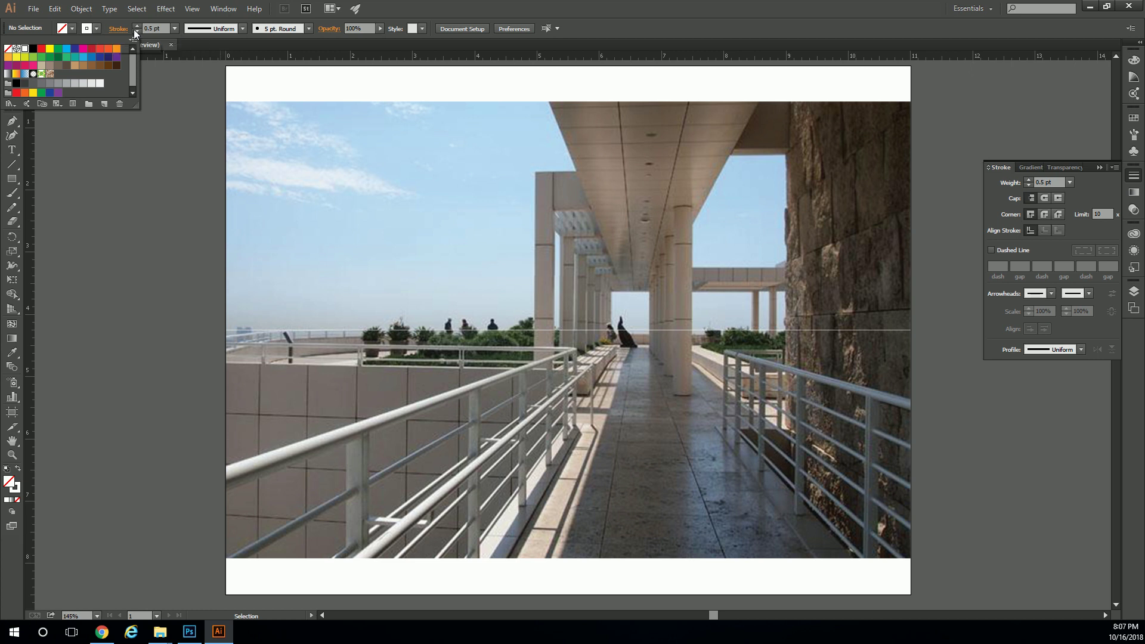
pyautogui.click(174, 28)
pyautogui.click(174, 29)
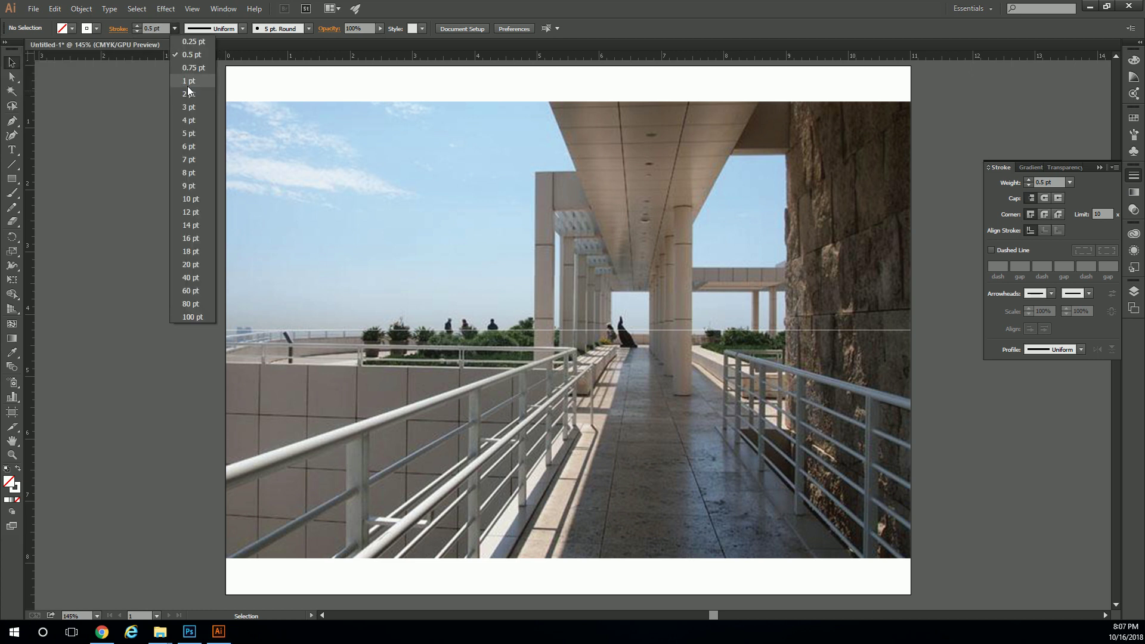
pyautogui.click(191, 107)
pyautogui.click(992, 250)
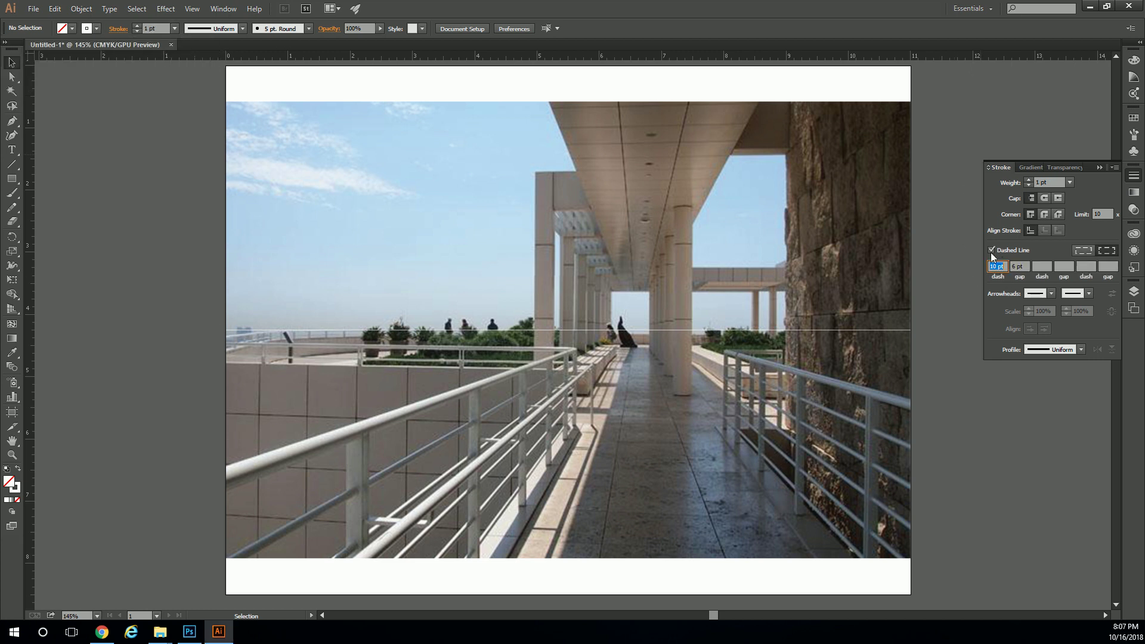
# Draw two dashed lines along the ceiling's right and left edges, meeting at the vanishing point on the horizon.
pyautogui.click(11, 164)
pyautogui.moveTo(756, 104); pyautogui.dragTo(637, 330)
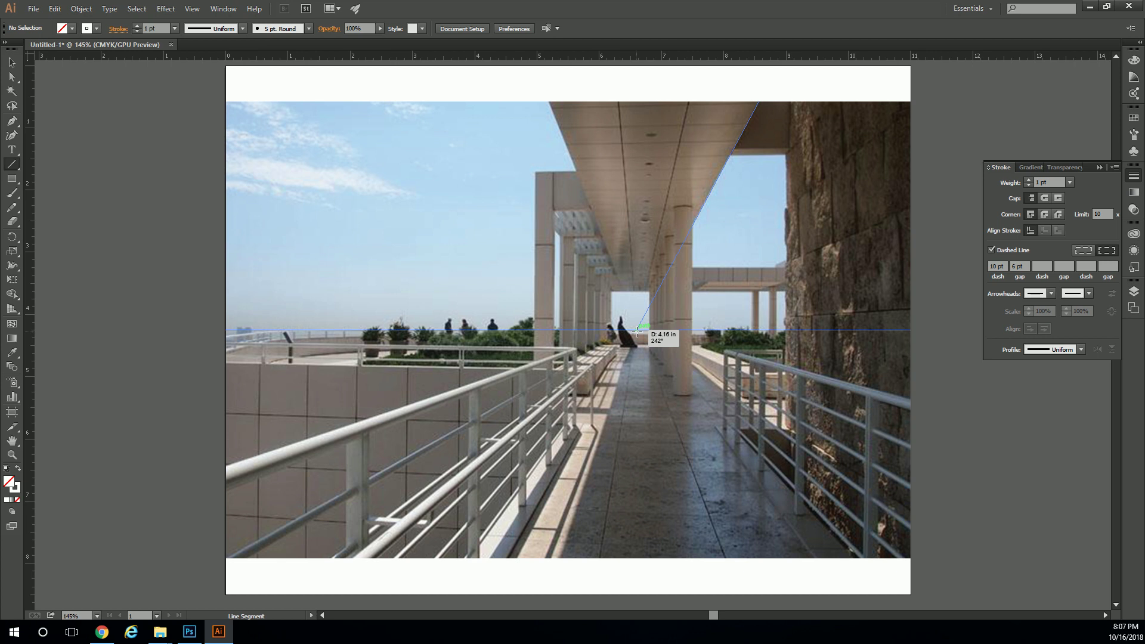
pyautogui.moveTo(637, 330)
pyautogui.mouseDown()
pyautogui.moveTo(598, 187)
pyautogui.moveTo(543, 90)
pyautogui.mouseUp()
# Reposition the upper end of the left ceiling line onto the ceiling's corner at the photo's top edge.
pyautogui.press('v')
pyautogui.moveTo(546, 91)
pyautogui.mouseDown()
pyautogui.moveTo(547, 101)
pyautogui.moveTo(543, 90)
pyautogui.mouseUp()
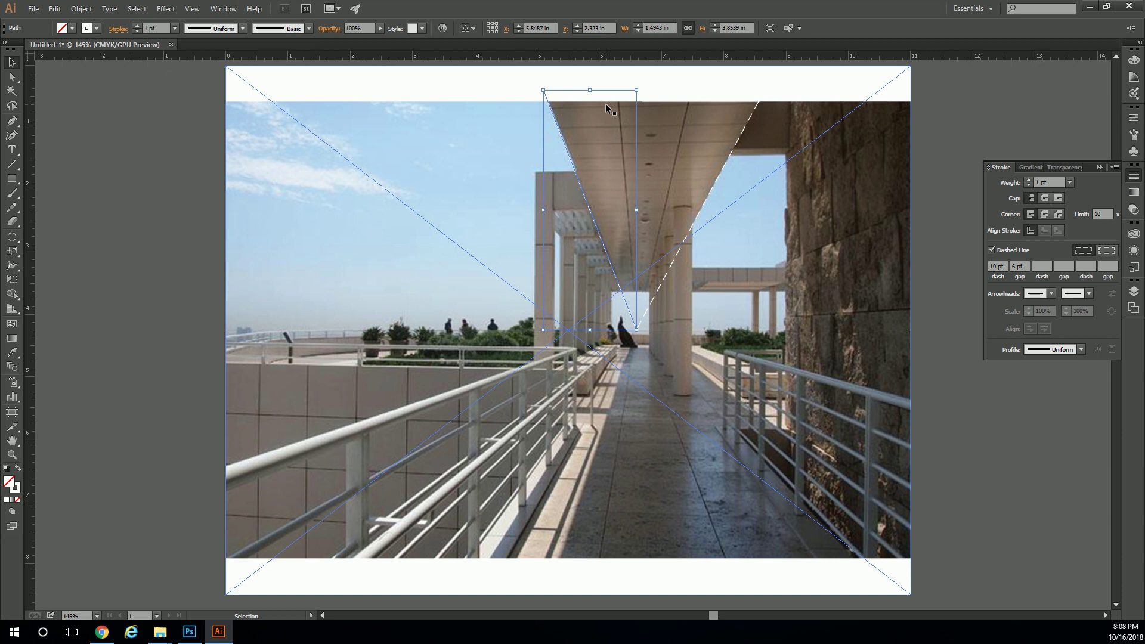
pyautogui.click(543, 91)
pyautogui.click(543, 91)
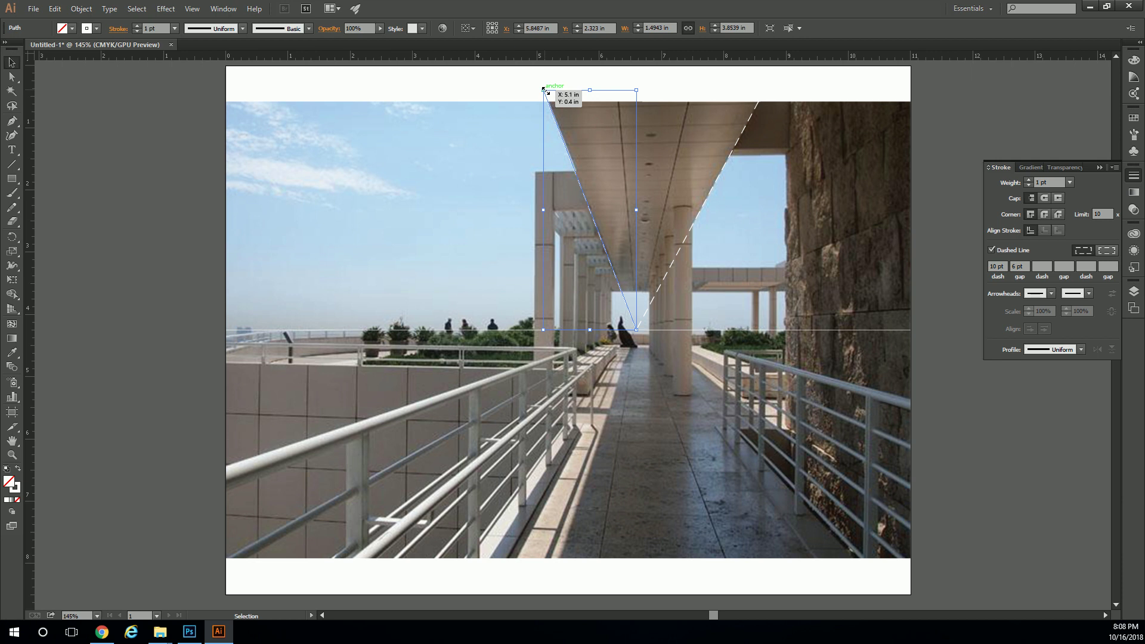
pyautogui.click(509, 110)
pyautogui.click(544, 90)
pyautogui.moveTo(544, 90); pyautogui.dragTo(399, 158)
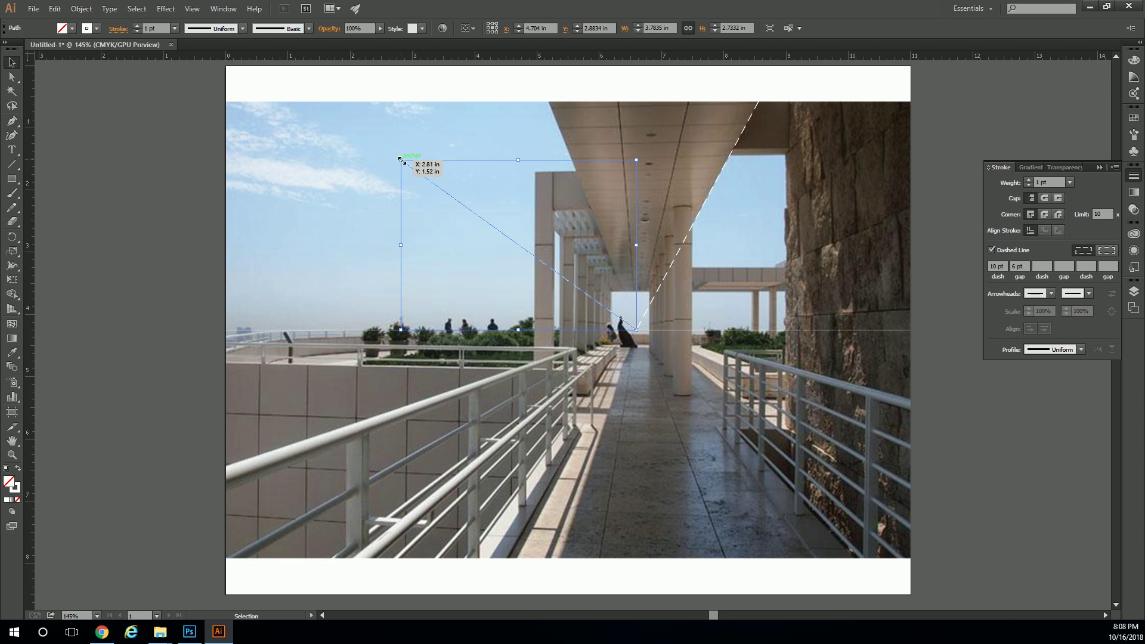
pyautogui.moveTo(400, 158); pyautogui.dragTo(549, 101)
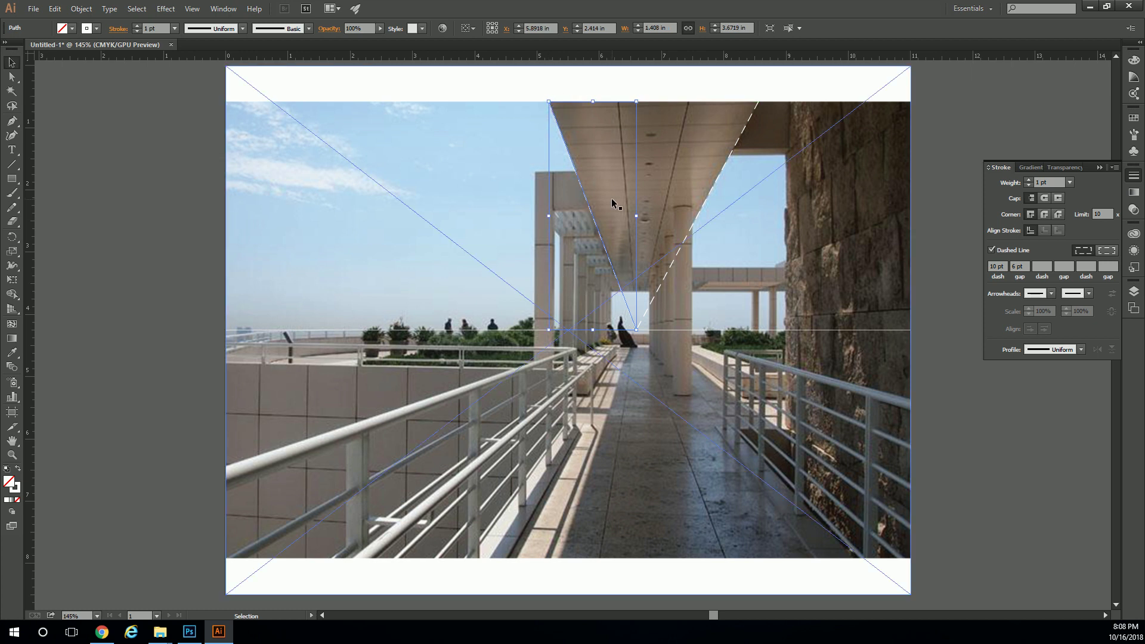
pyautogui.click(519, 90)
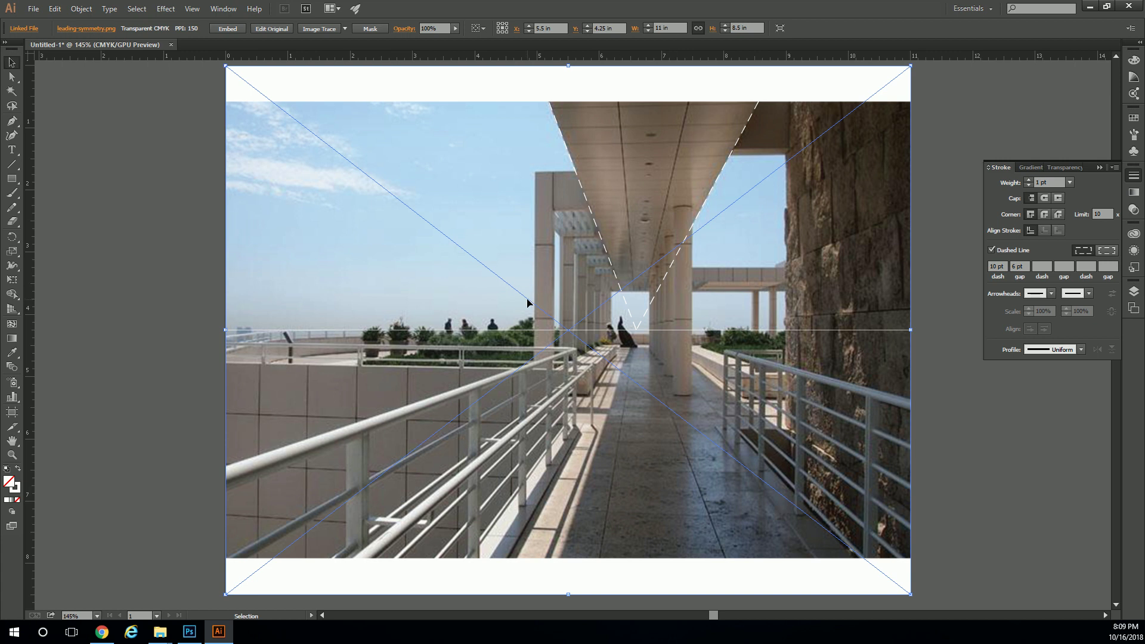
# Try to draw a dashed line from the vanishing point along the top rail of the right-hand railing.
pyautogui.click(12, 164)
pyautogui.moveTo(548, 102)
pyautogui.mouseDown()
pyautogui.moveTo(634, 328)
pyautogui.moveTo(785, 516)
pyautogui.moveTo(797, 551)
pyautogui.moveTo(715, 548)
pyautogui.moveTo(795, 535)
pyautogui.moveTo(907, 429)
pyautogui.moveTo(914, 401)
pyautogui.mouseUp()
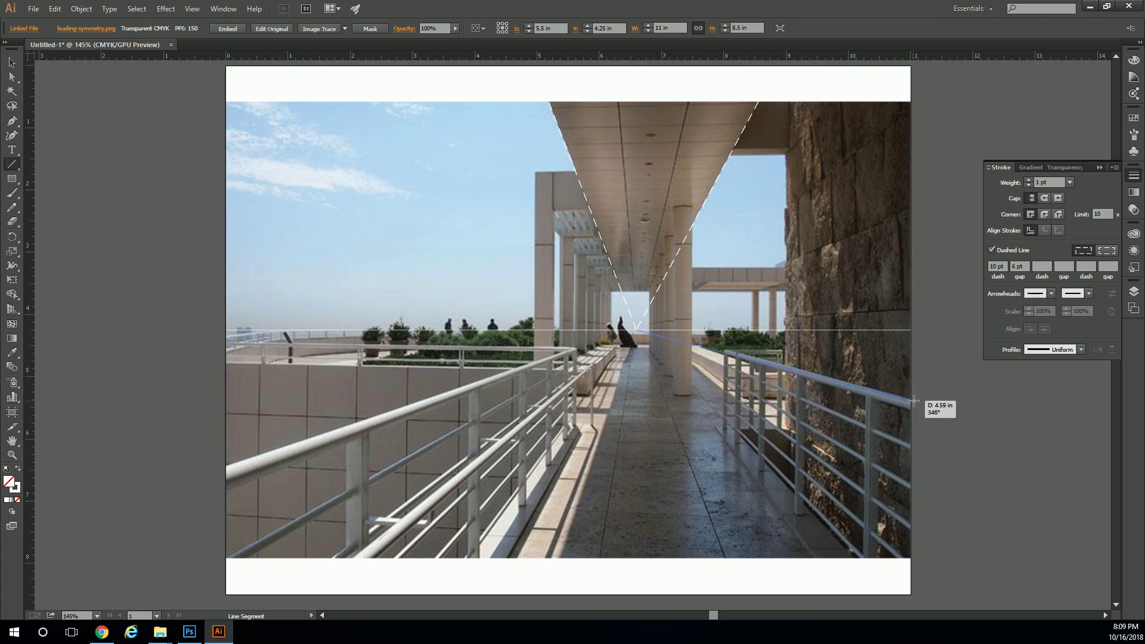
pyautogui.moveTo(914, 402); pyautogui.dragTo(860, 562)
pyautogui.moveTo(859, 561); pyautogui.dragTo(909, 404)
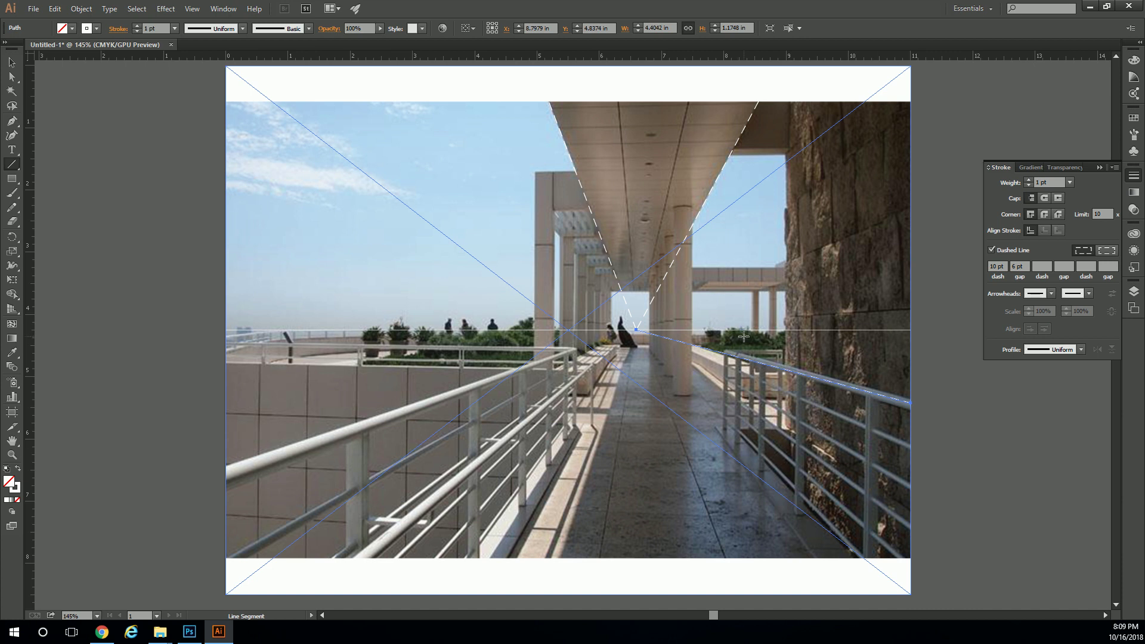
pyautogui.hotkey('ctrl', 'z')
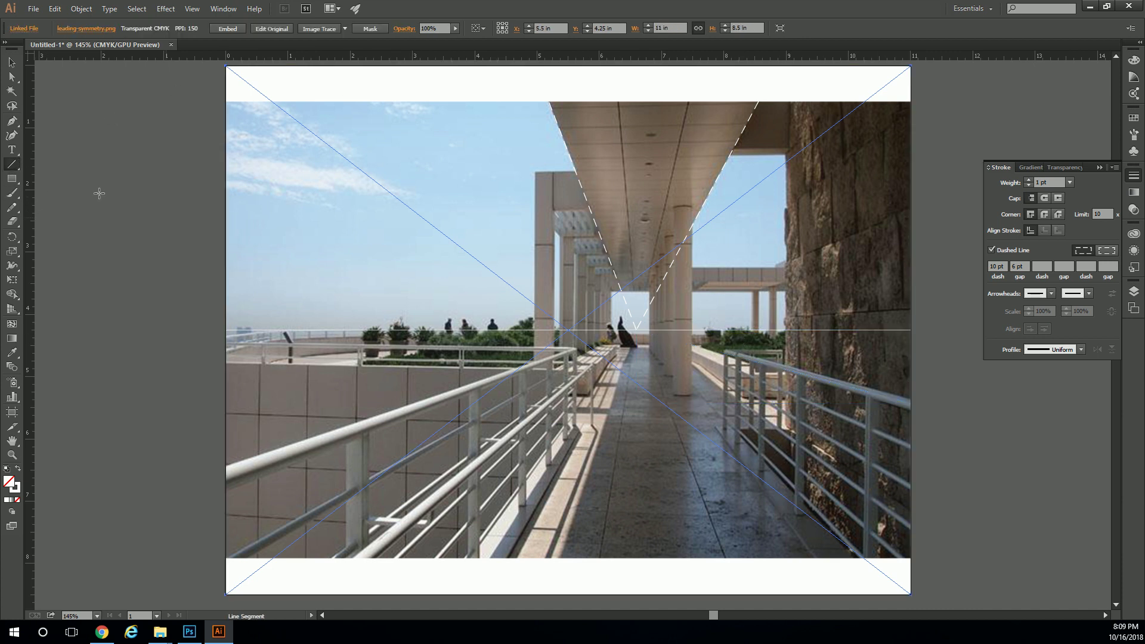
# Draw two dashed lines from the vanishing point along the walkway's right and left edges to the photo's bottom edge.
pyautogui.moveTo(635, 328); pyautogui.dragTo(854, 557)
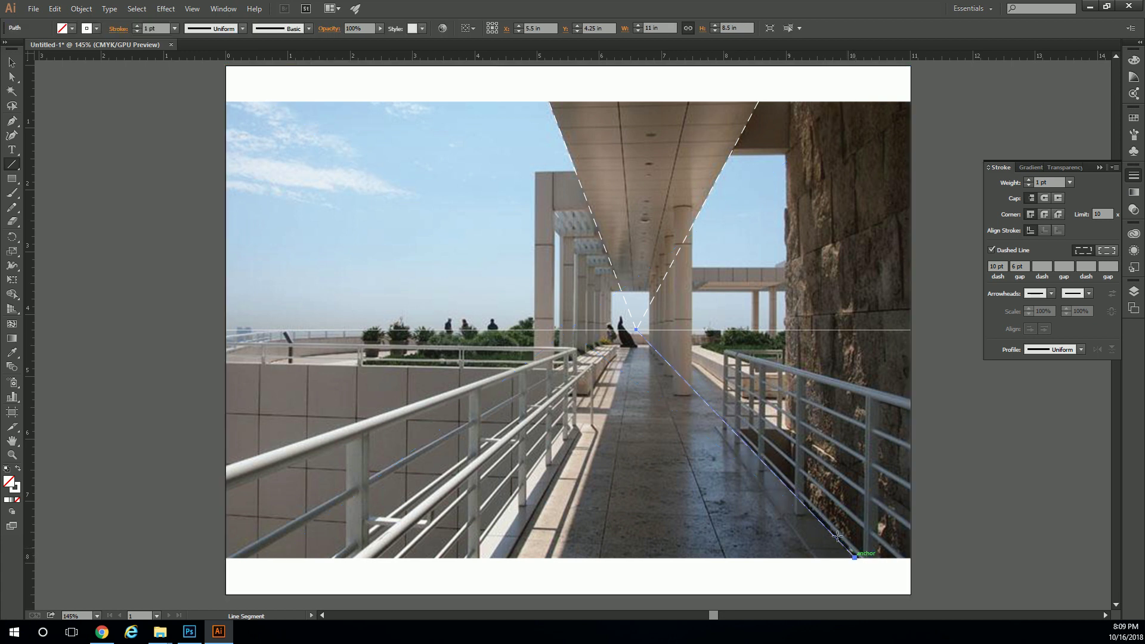
pyautogui.moveTo(635, 330); pyautogui.dragTo(504, 559)
pyautogui.click(11, 62)
pyautogui.click(167, 202)
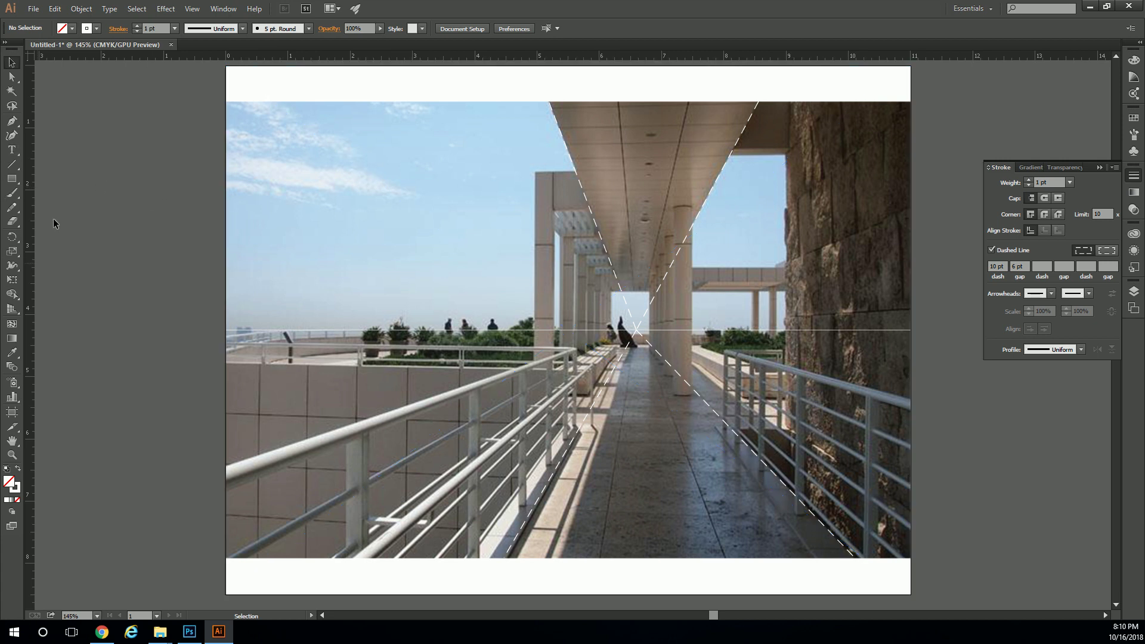
# Draw a small circle about 0.15 in across with the Ellipse tool over the open sky.
pyautogui.moveTo(11, 178); pyautogui.dragTo(70, 208)
pyautogui.moveTo(418, 228)
pyautogui.mouseDown()
pyautogui.moveTo(436, 268)
pyautogui.moveTo(482, 222)
pyautogui.moveTo(388, 240)
pyautogui.moveTo(510, 251)
pyautogui.moveTo(468, 205)
pyautogui.moveTo(456, 286)
pyautogui.moveTo(452, 270)
pyautogui.moveTo(566, 246)
pyautogui.moveTo(528, 214)
pyautogui.moveTo(449, 218)
pyautogui.moveTo(424, 232)
pyautogui.mouseUp()
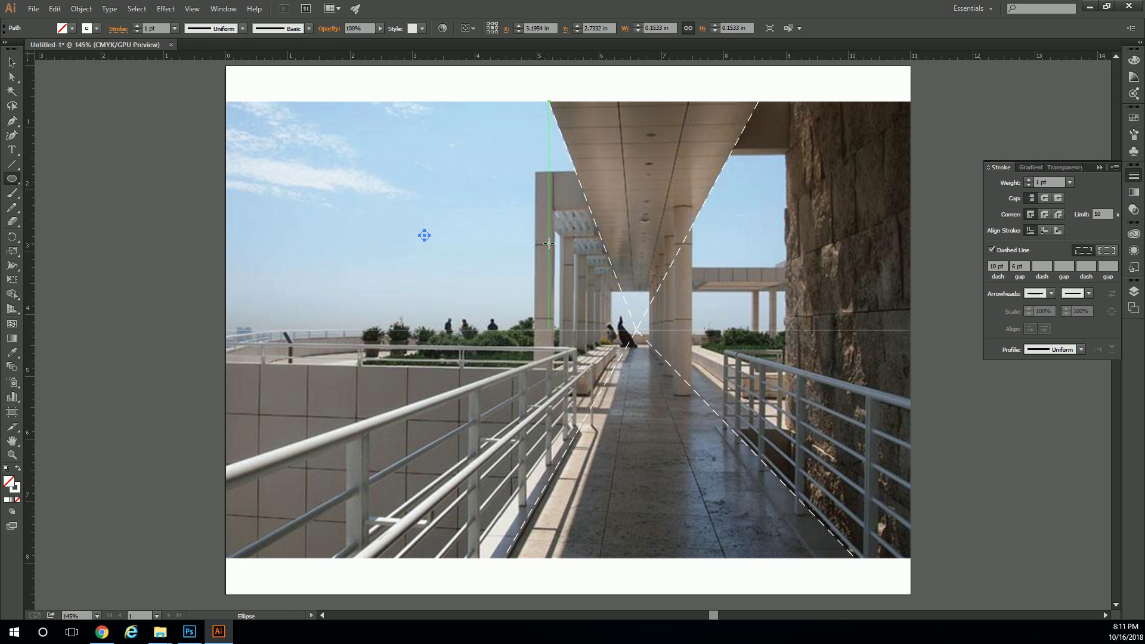
pyautogui.press('v')
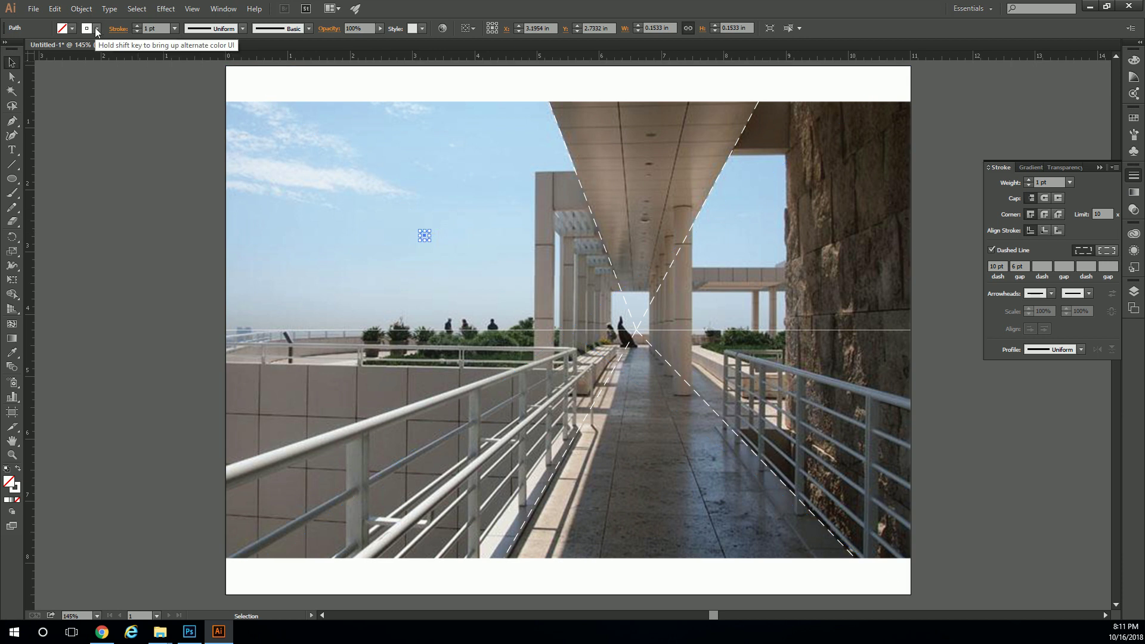
# Fill the small circle with white, keeping its stroke dashed.
pyautogui.click(992, 251)
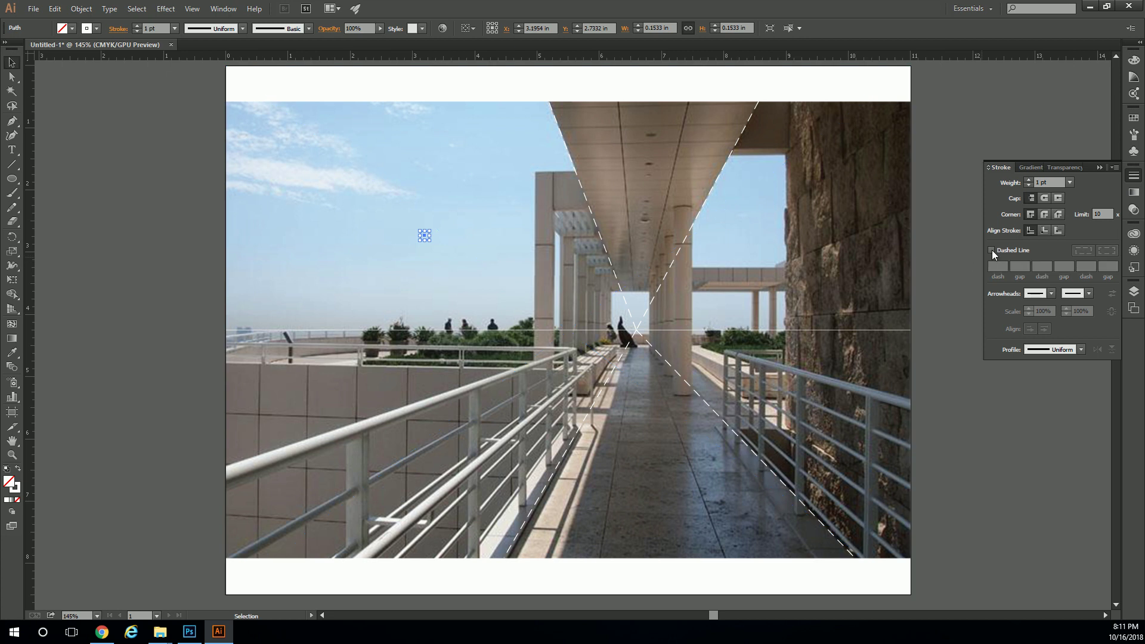
pyautogui.click(993, 251)
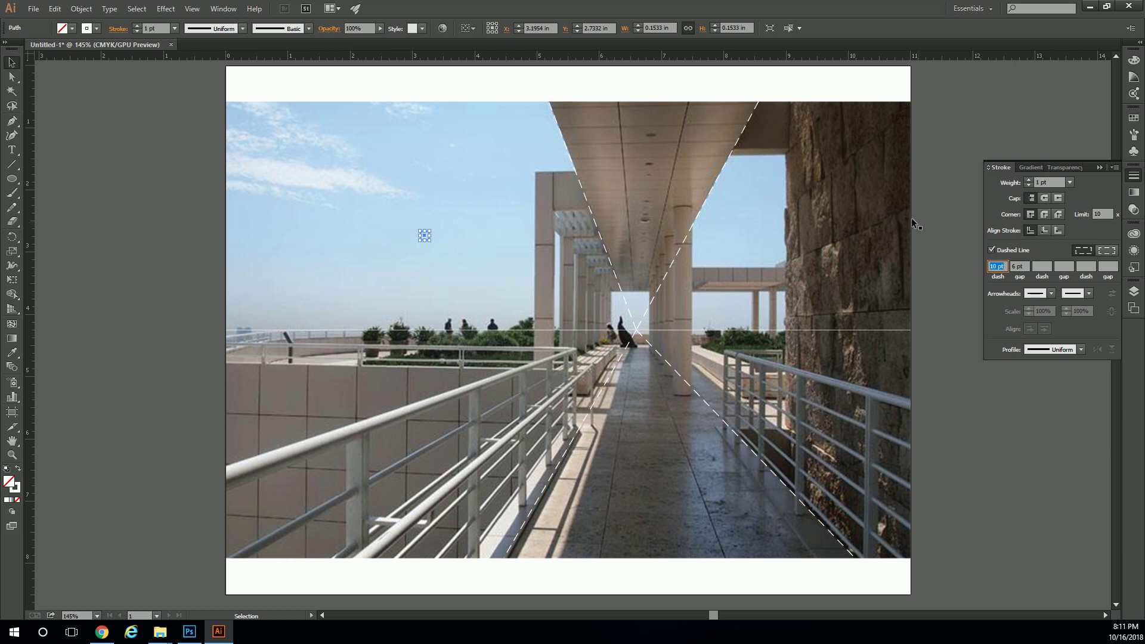
pyautogui.click(71, 29)
pyautogui.click(23, 49)
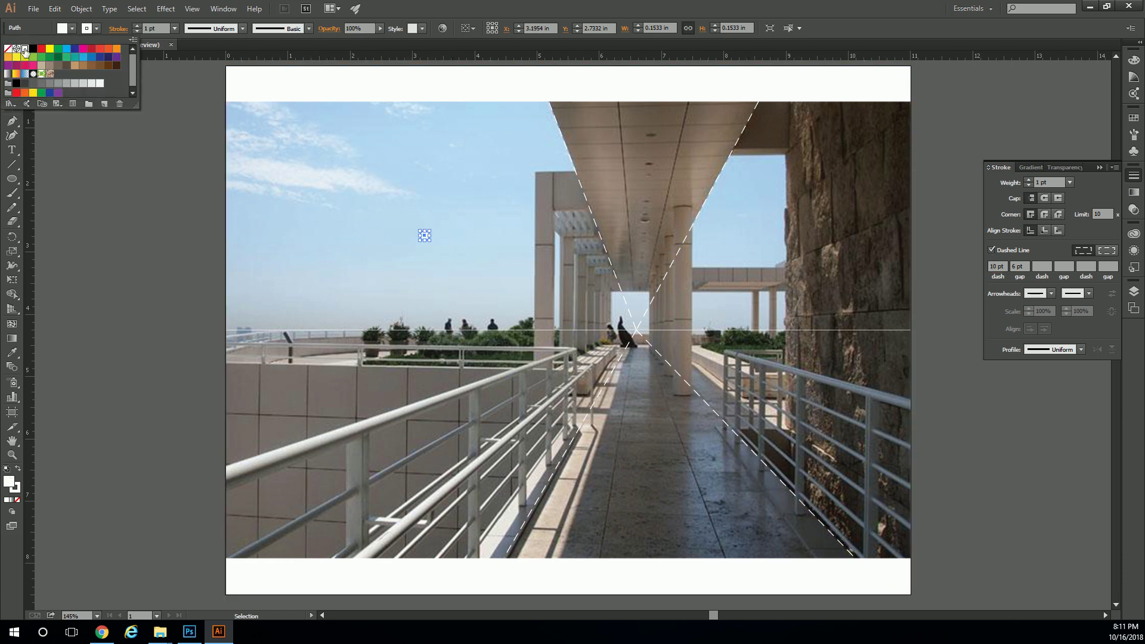
pyautogui.click(200, 238)
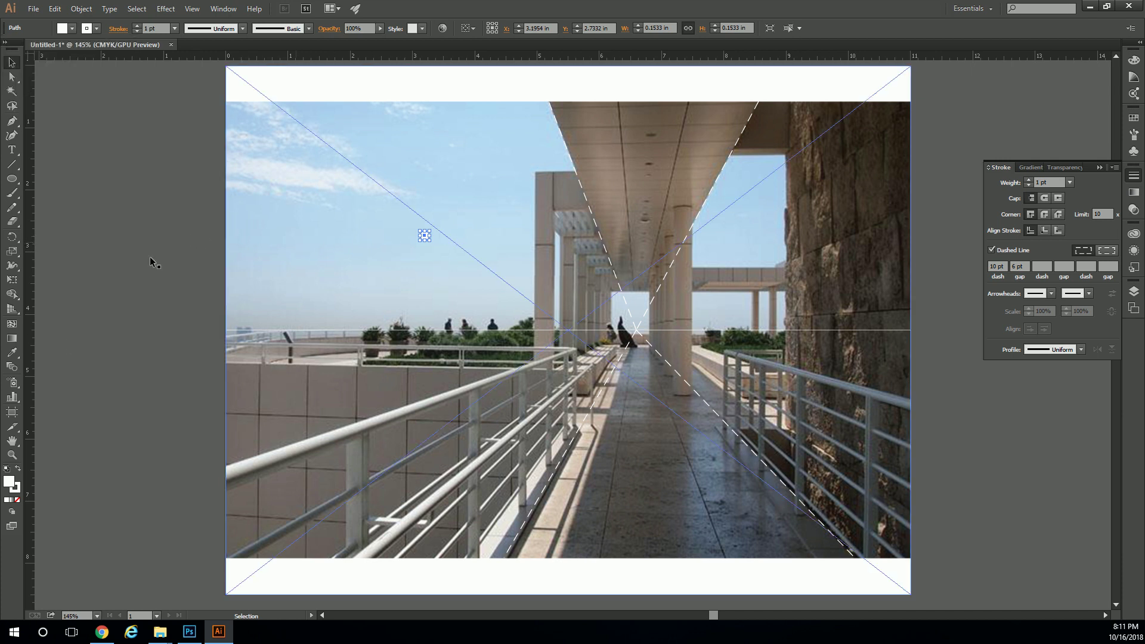
# Move the white circle onto the vanishing point where the dashed lines meet the horizon line.
pyautogui.click(12, 455)
pyautogui.click(567, 274)
pyautogui.click(559, 276)
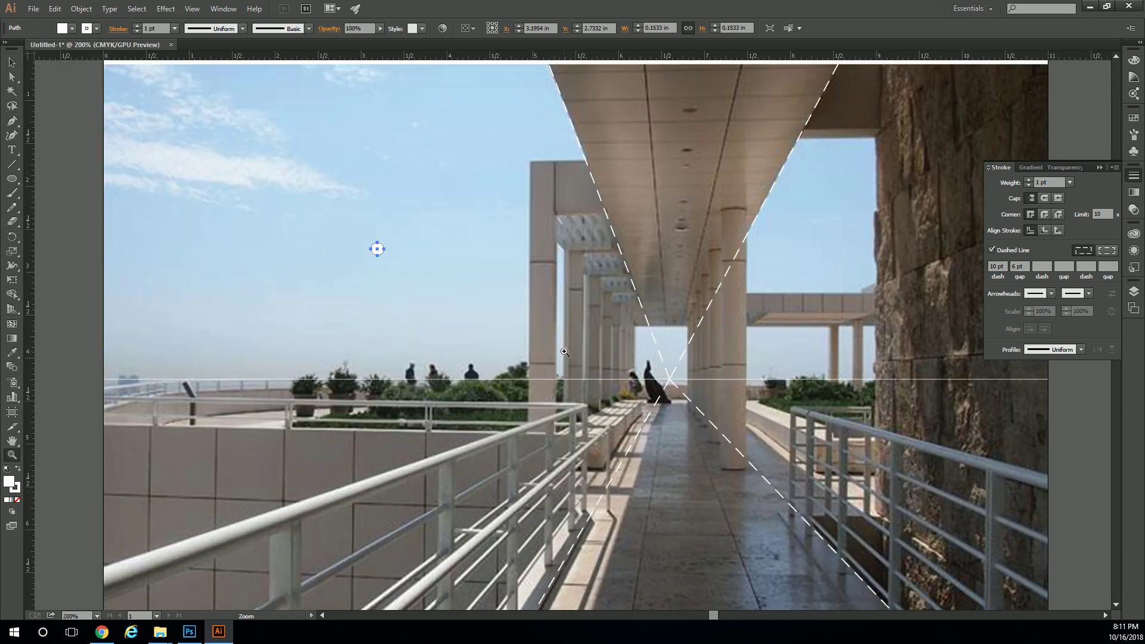
pyautogui.click(563, 293)
pyautogui.click(12, 62)
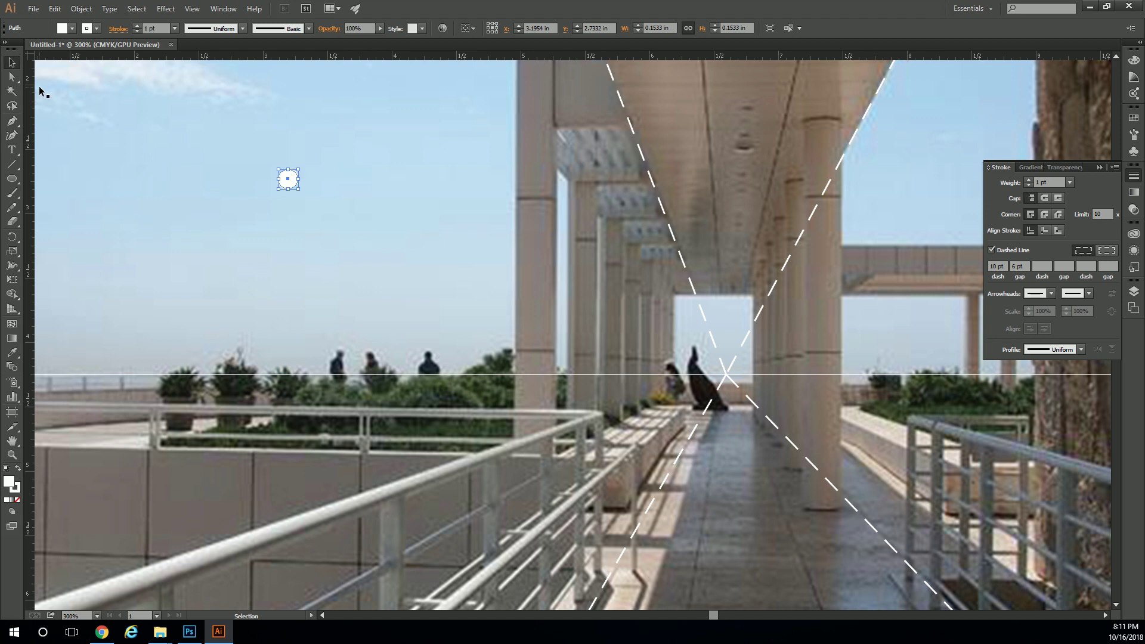
pyautogui.moveTo(290, 181); pyautogui.dragTo(733, 380)
pyautogui.click(781, 365)
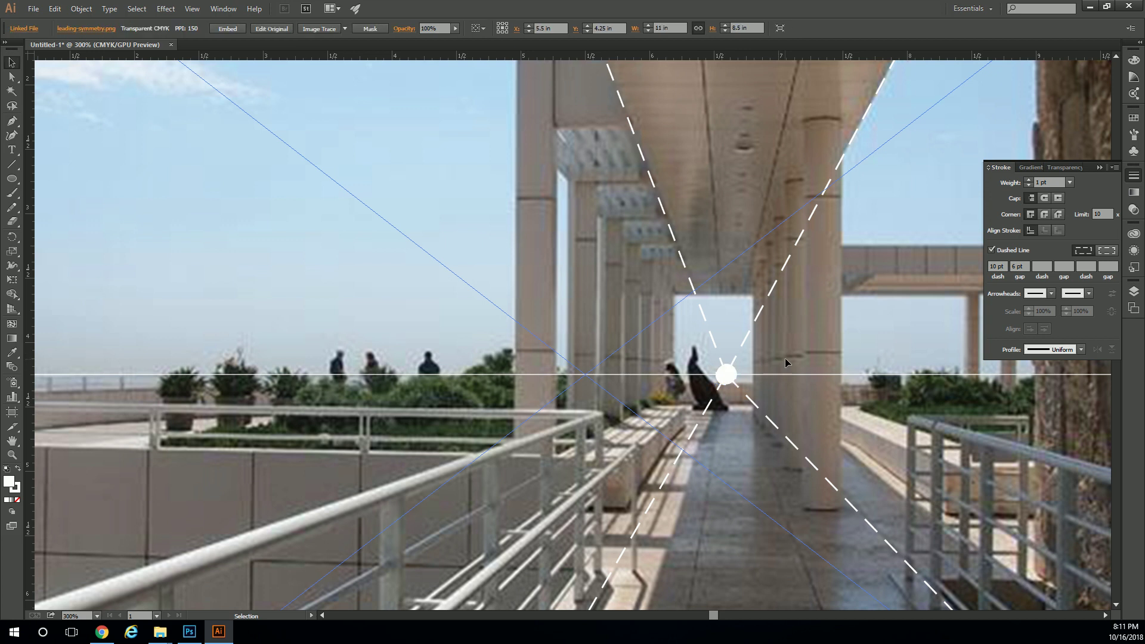
pyautogui.click(12, 454)
pyautogui.click(739, 377)
pyautogui.click(577, 334)
pyautogui.click(571, 332)
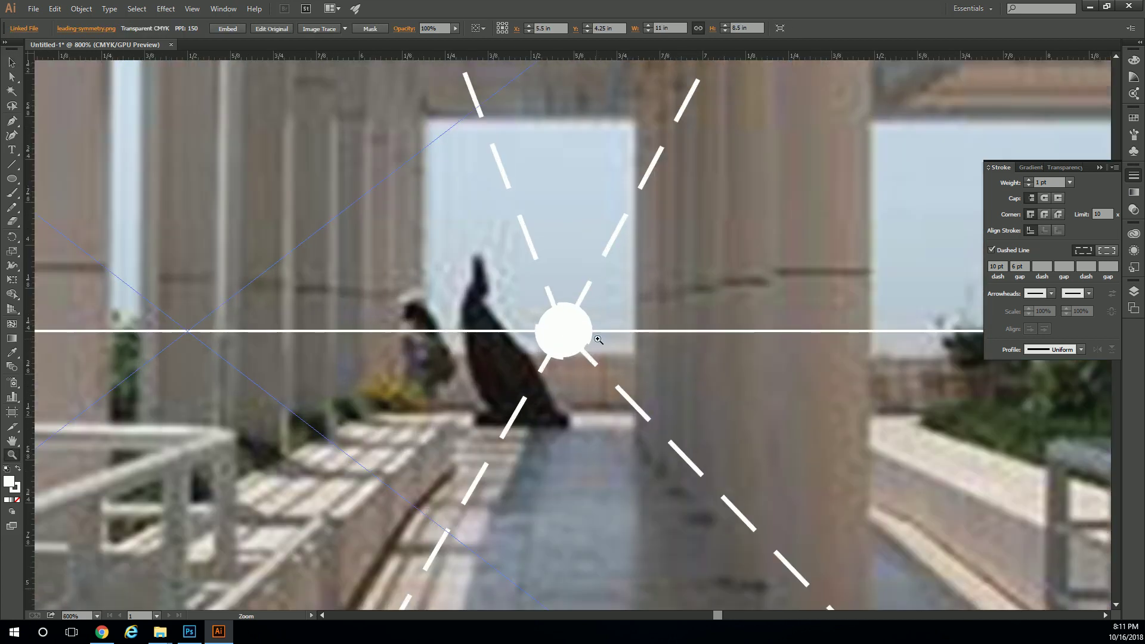
# Select the white circle on the vanishing point, viewed at 1600%.
pyautogui.click(571, 332)
pyautogui.click(578, 324)
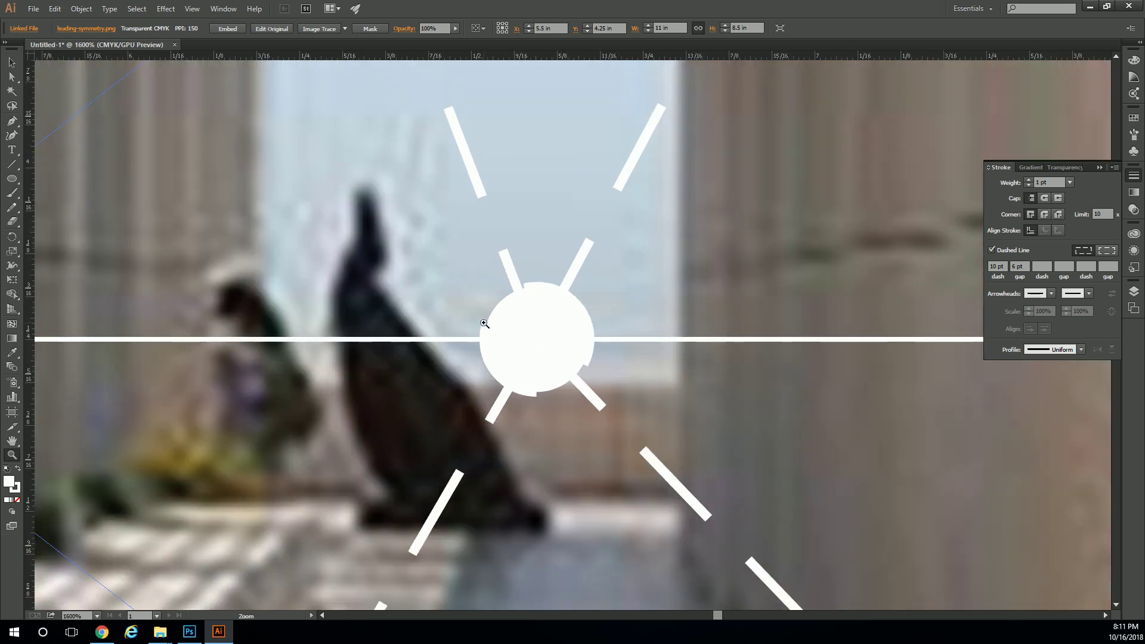
pyautogui.click(11, 62)
pyautogui.click(520, 317)
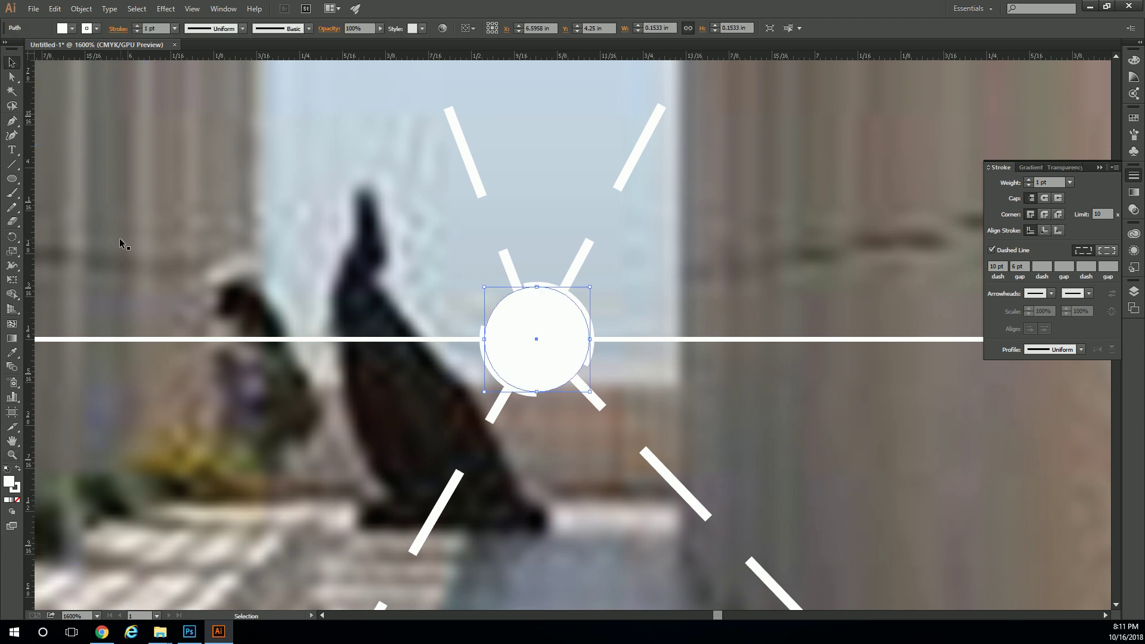
pyautogui.click(72, 28)
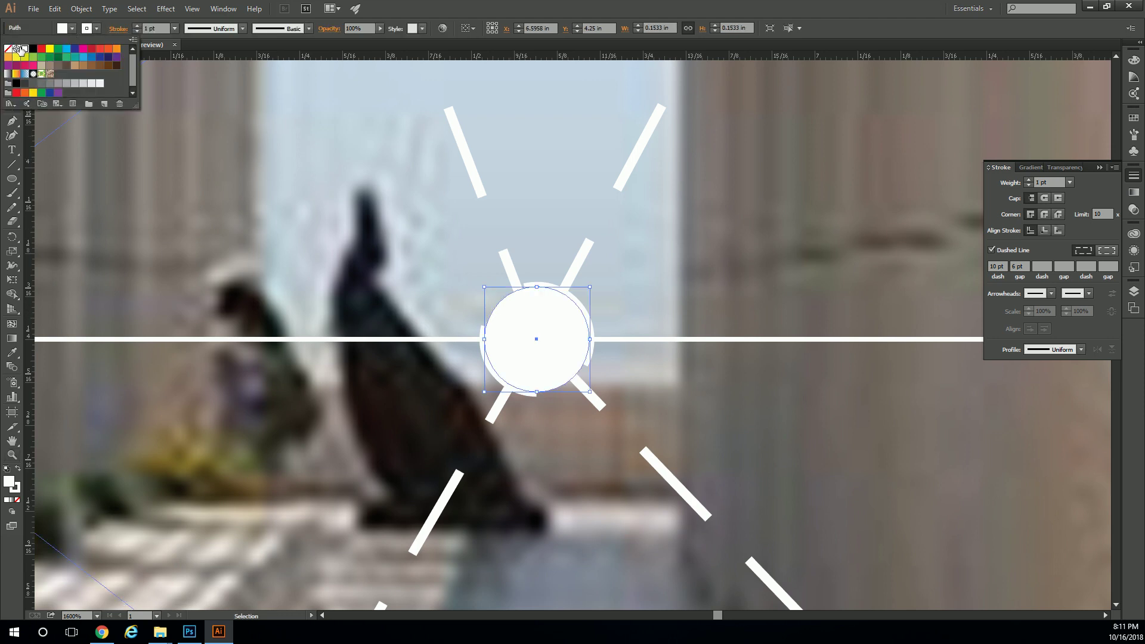
pyautogui.click(8, 48)
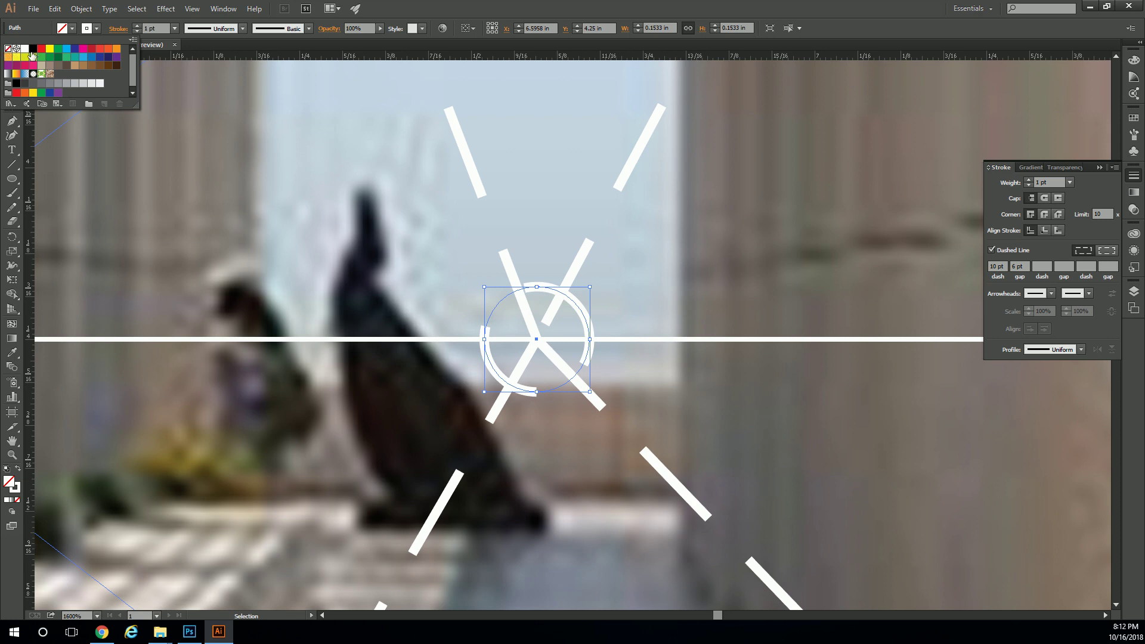
pyautogui.click(24, 49)
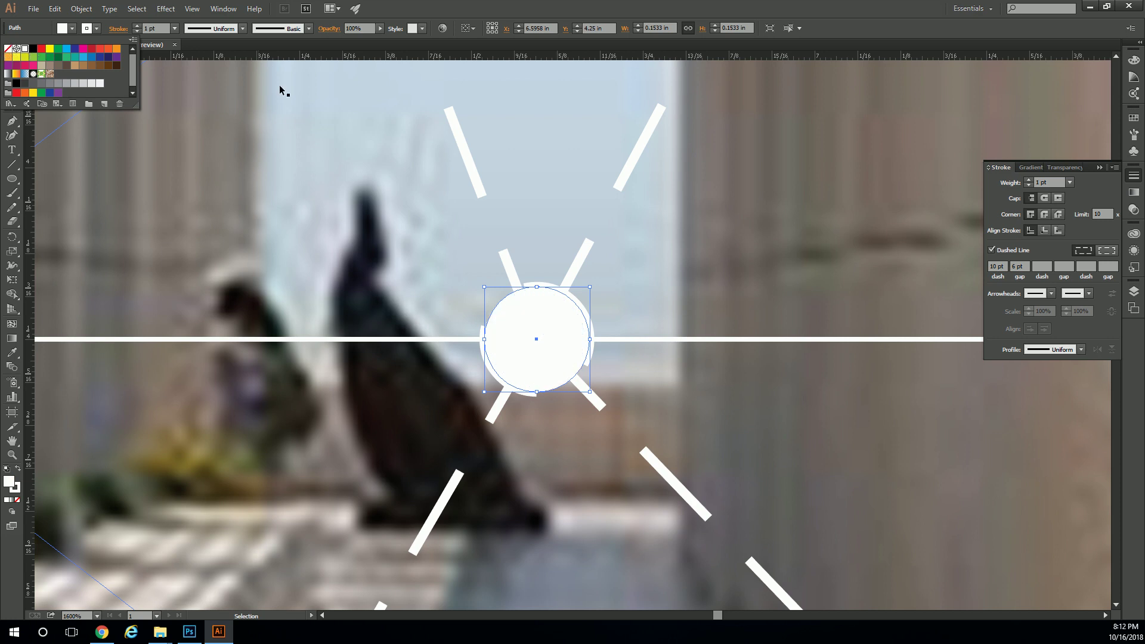
# Turn off the dashed line on the white circle and set its stroke to none.
pyautogui.click(991, 253)
pyautogui.click(991, 251)
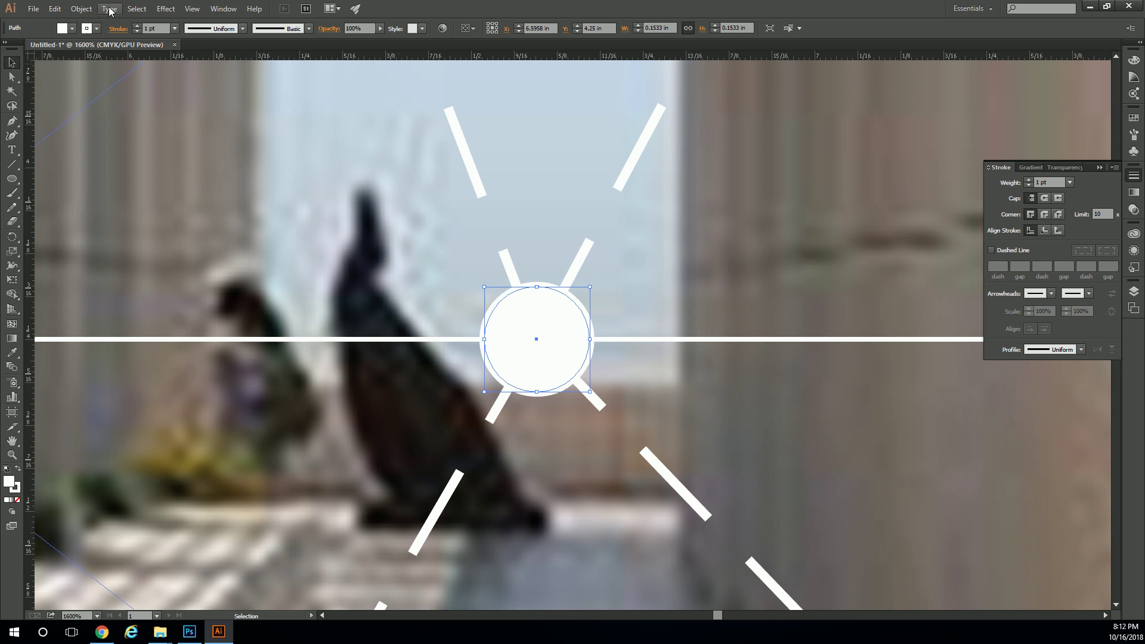
pyautogui.click(97, 29)
pyautogui.click(9, 49)
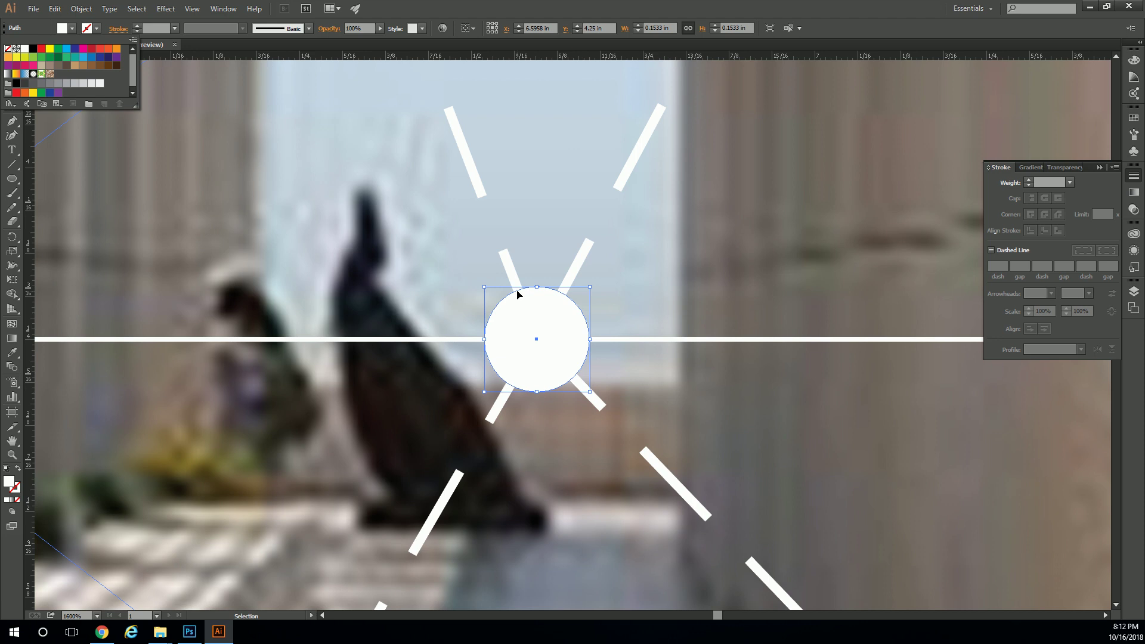
pyautogui.click(883, 215)
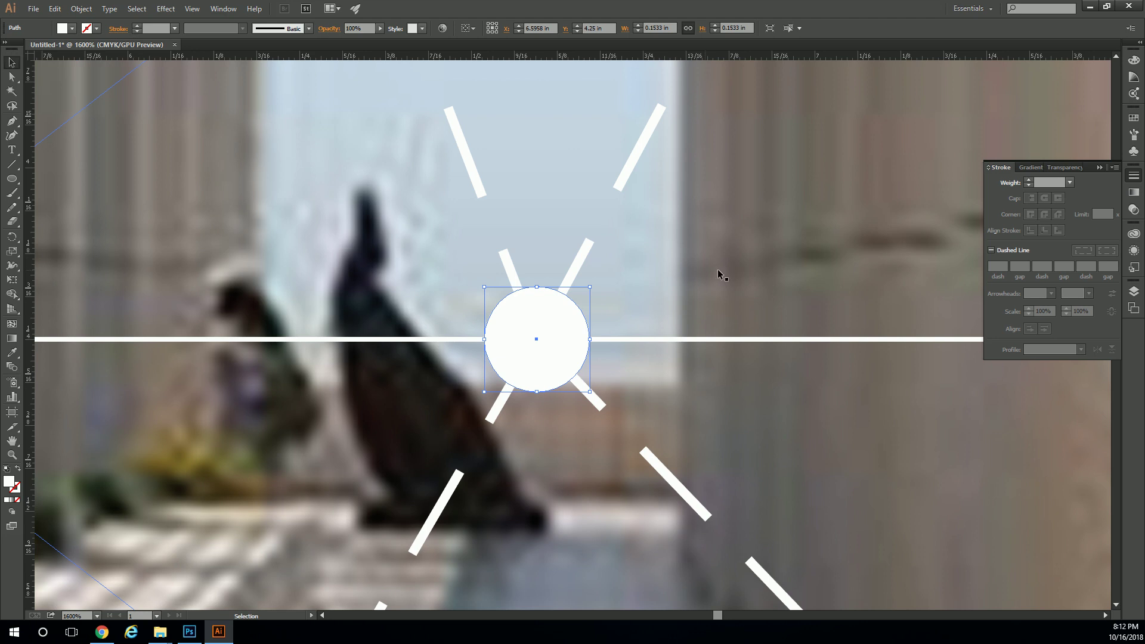
pyautogui.click(442, 307)
# Examine the whole photo with its horizon line, dashed perspective lines and white vanishing point marker, with nothing selected.
pyautogui.click(11, 454)
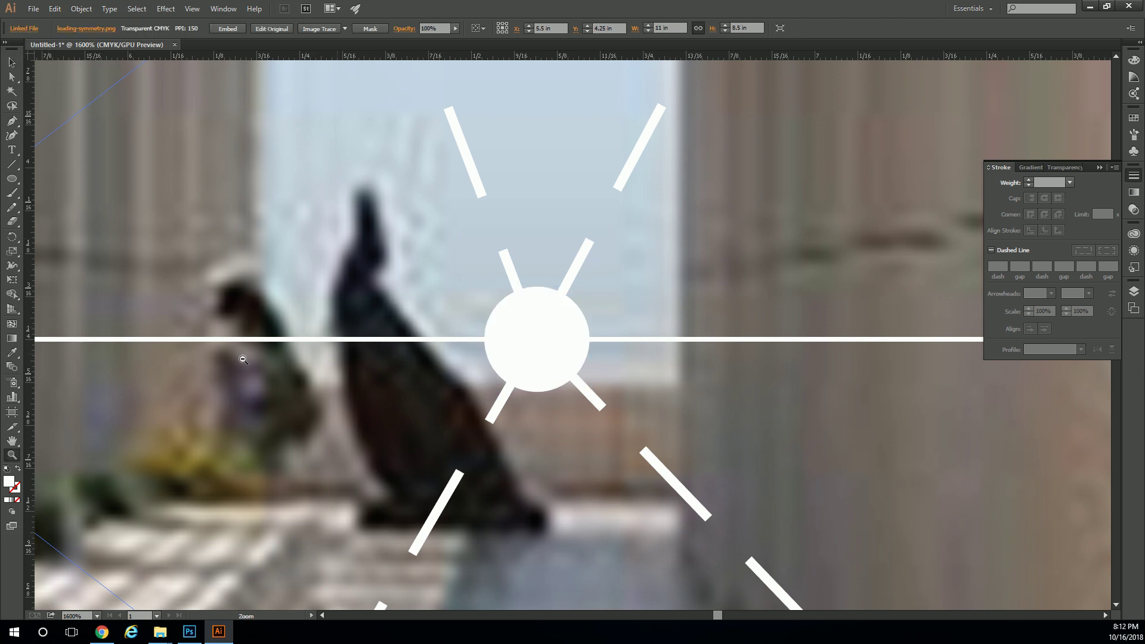
pyautogui.keyDown('alt'); pyautogui.click(434, 293); pyautogui.keyUp('alt')
pyautogui.keyDown('alt'); pyautogui.click(434, 294); pyautogui.keyUp('alt')
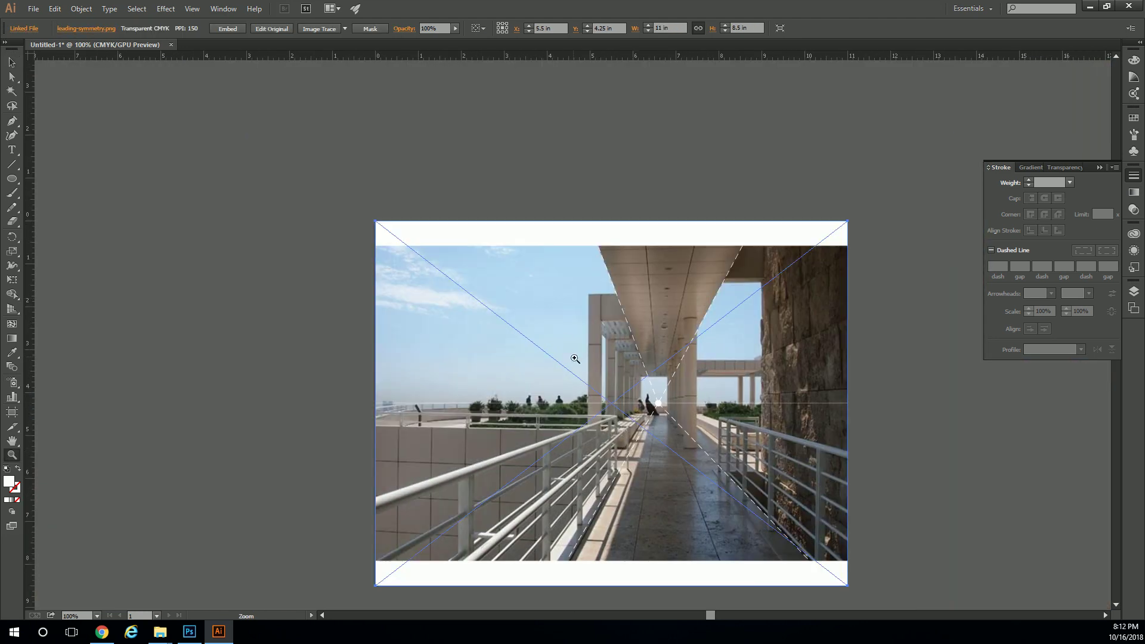
pyautogui.click(647, 429)
pyautogui.scroll(2, 444, 244)
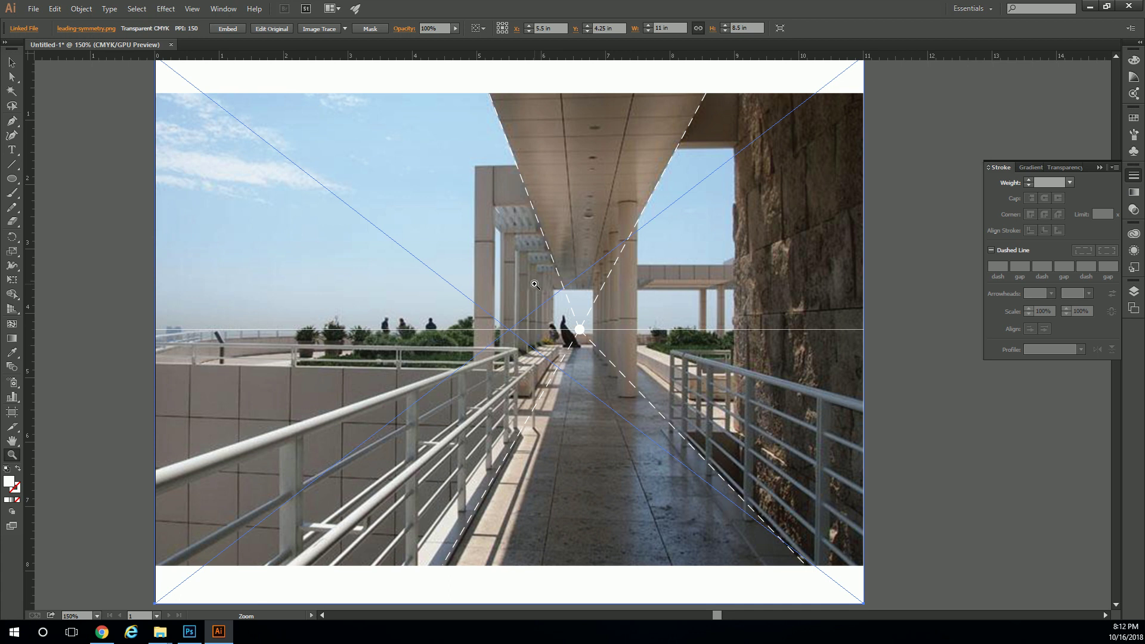
pyautogui.click(11, 62)
pyautogui.click(135, 190)
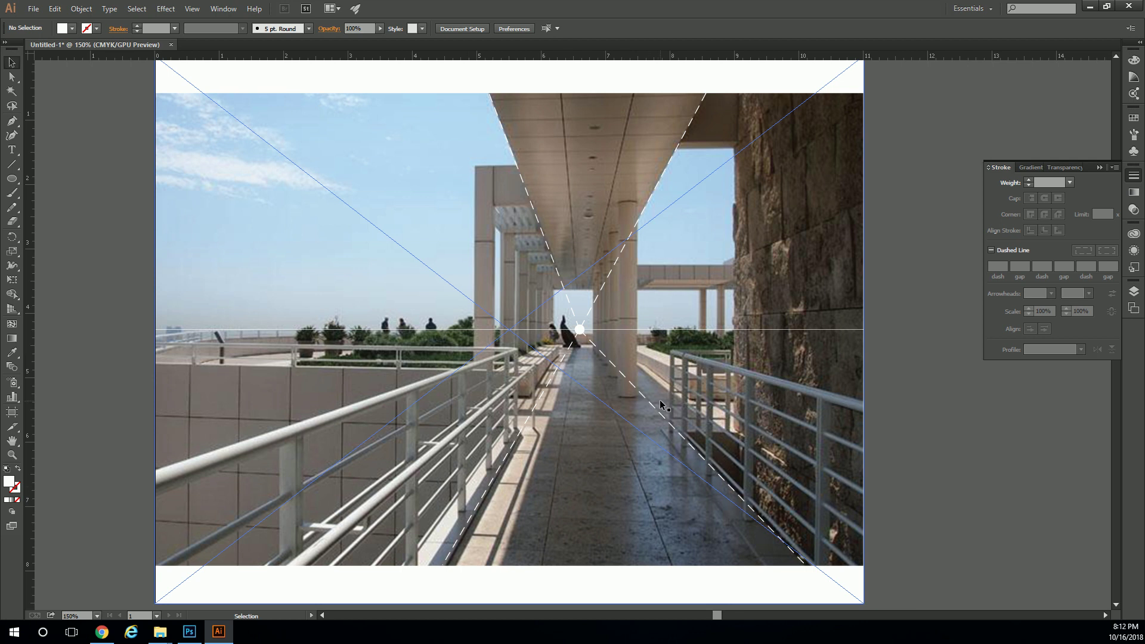
pyautogui.hotkey('ctrl', ';')
# Draw a horizontal line about 5.63 in long along the photo's bottom edge, joining the ends of the two dashed walkway lines.
pyautogui.click(18, 183)
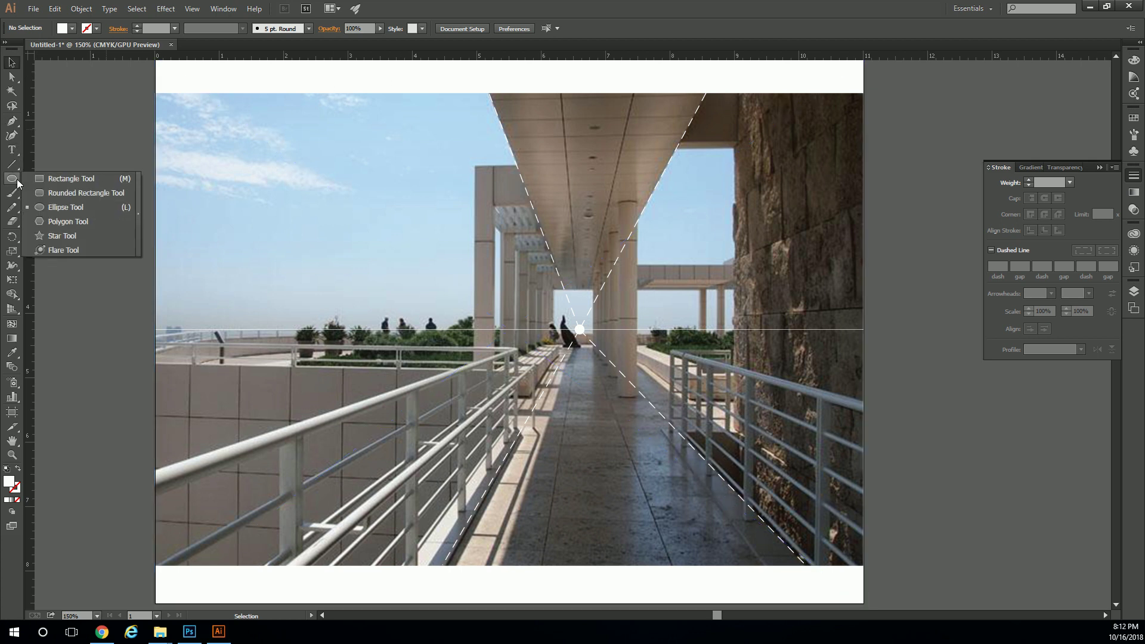
pyautogui.click(57, 320)
pyautogui.click(15, 170)
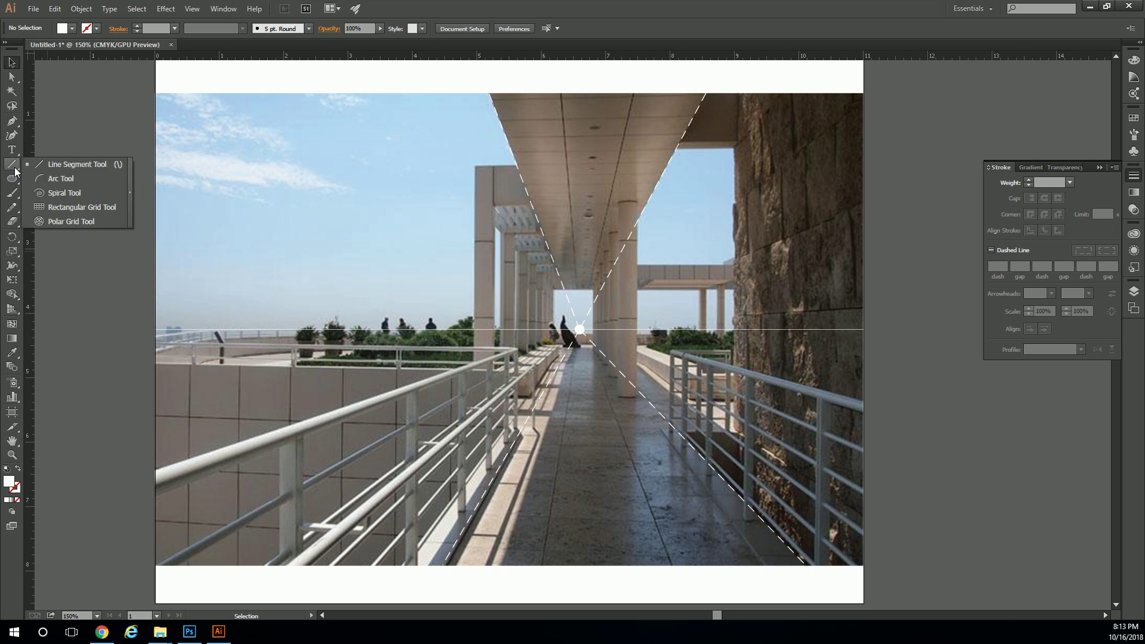
pyautogui.click(66, 164)
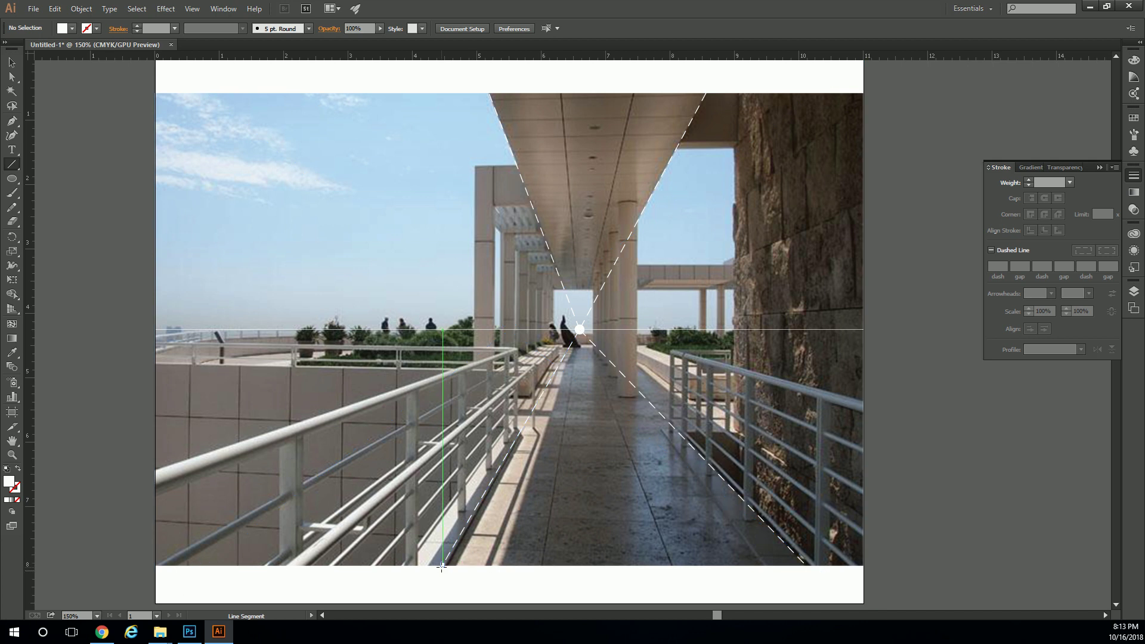
pyautogui.moveTo(443, 568); pyautogui.dragTo(806, 564)
# Give the new line at the photo's bottom edge a white stroke.
pyautogui.click(11, 62)
pyautogui.click(88, 30)
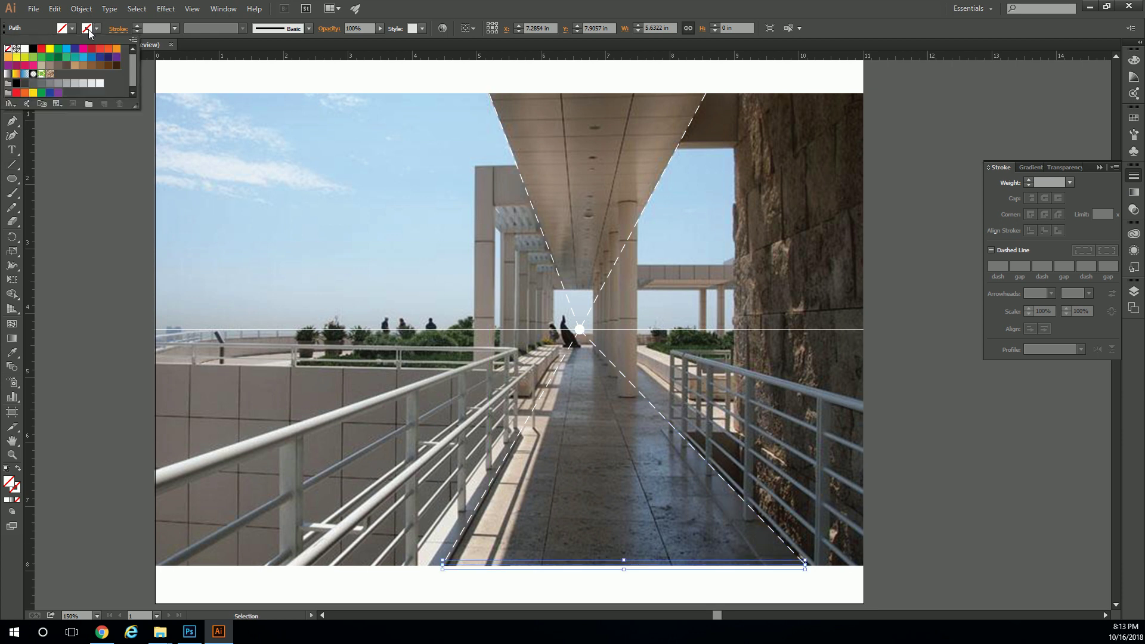
pyautogui.click(23, 48)
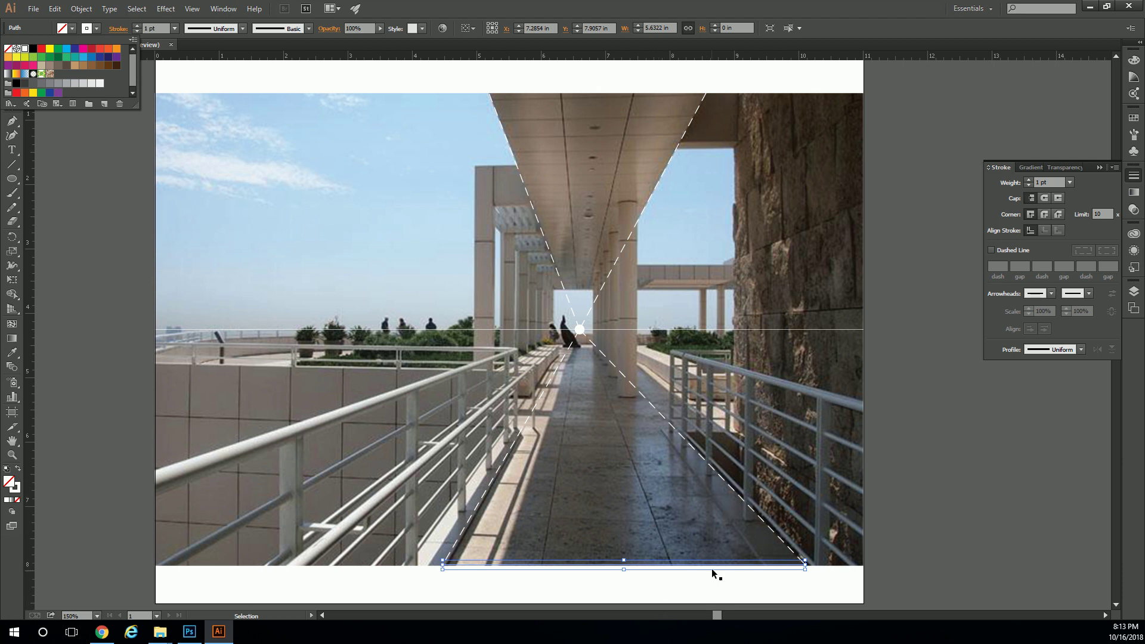
pyautogui.press('Escape')
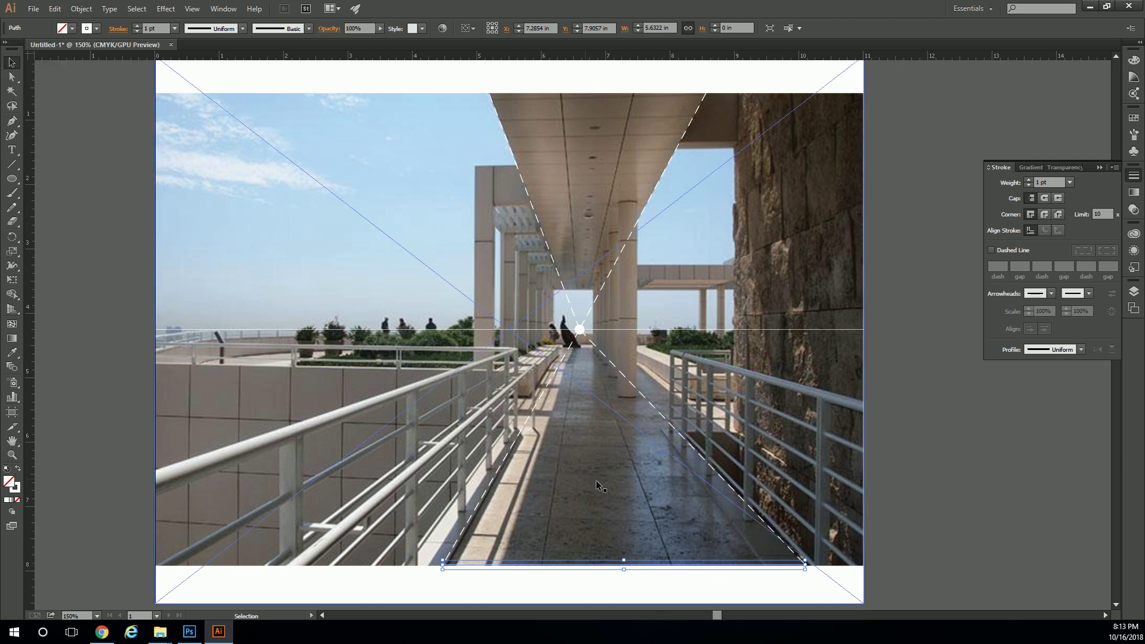
# Select the two dashed walkway lines together with the line joining them along the photo's bottom edge.
pyautogui.click(491, 480)
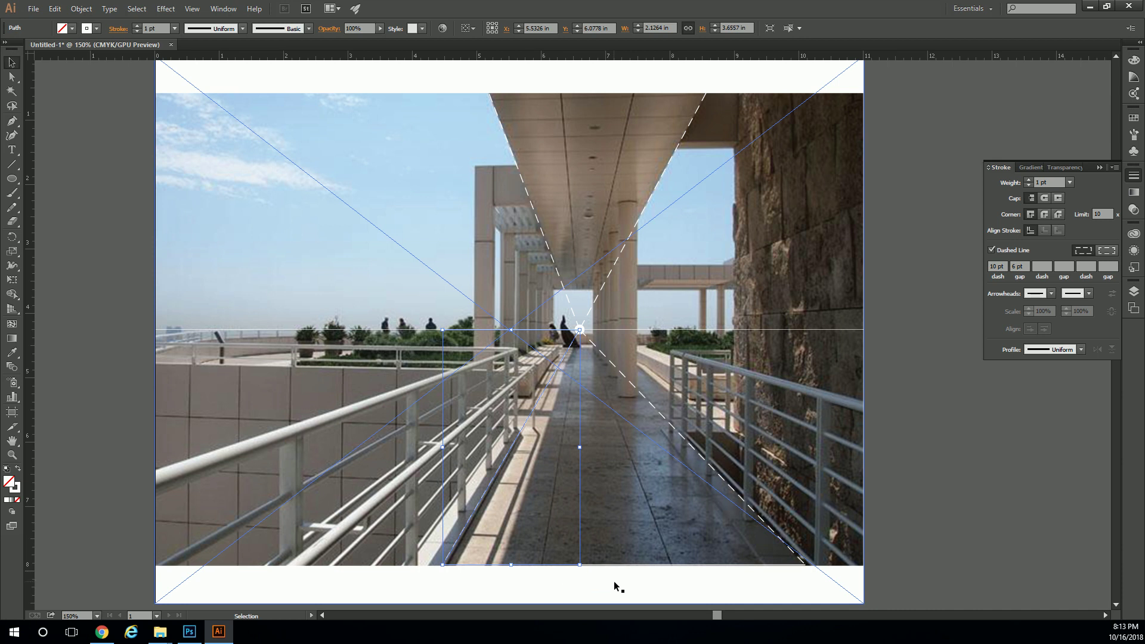
pyautogui.click(690, 550)
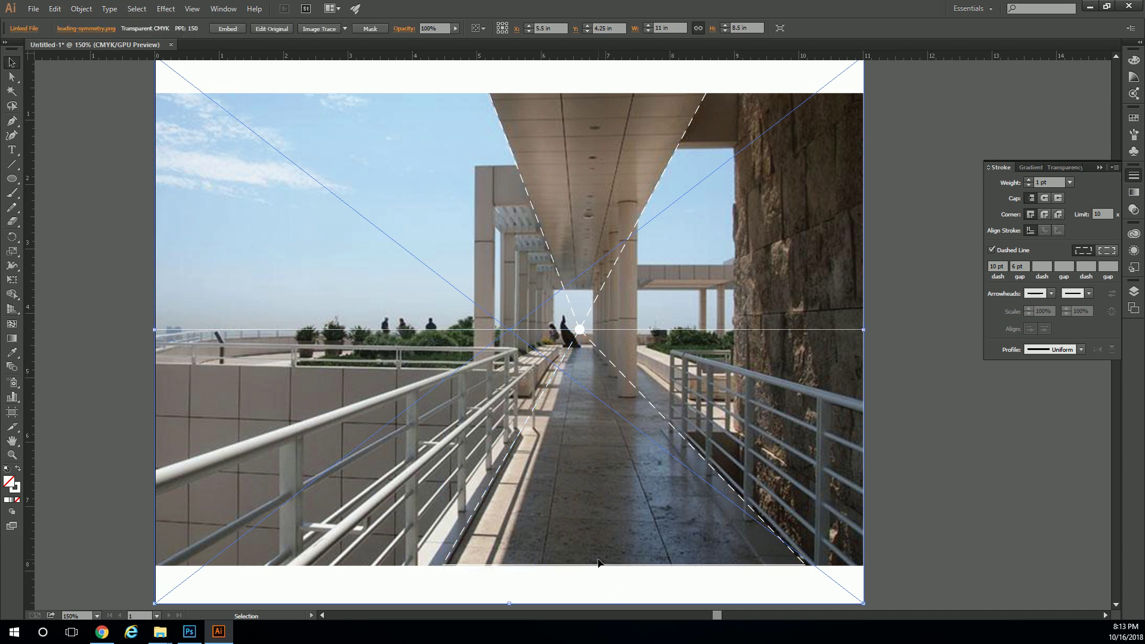
pyautogui.click(678, 427)
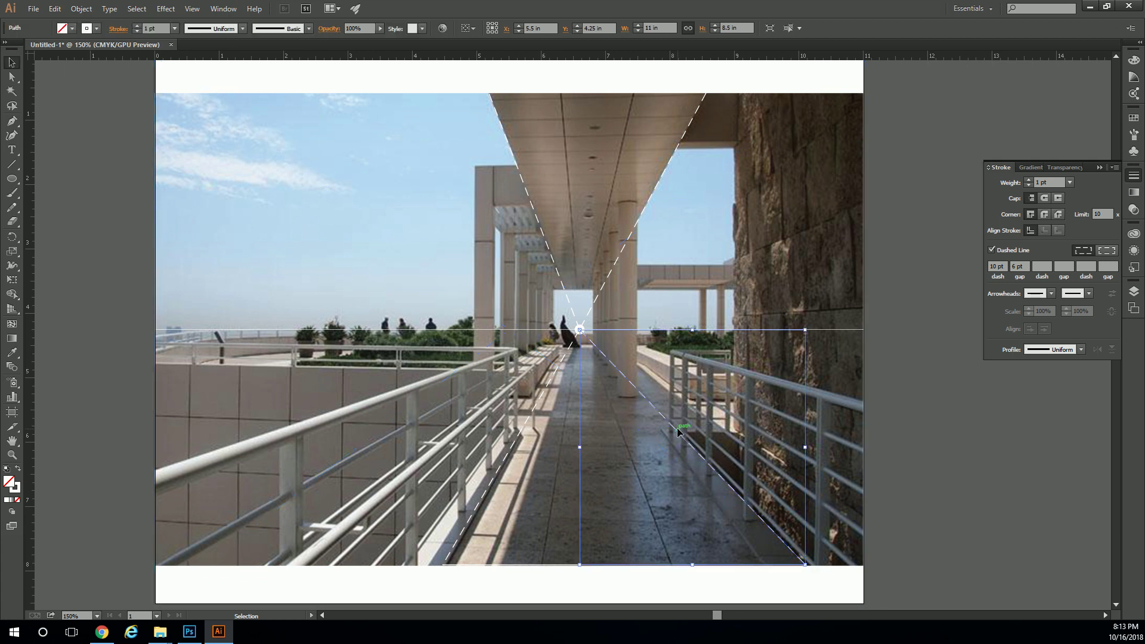
pyautogui.keyDown('shift'); pyautogui.click(506, 455); pyautogui.keyUp('shift')
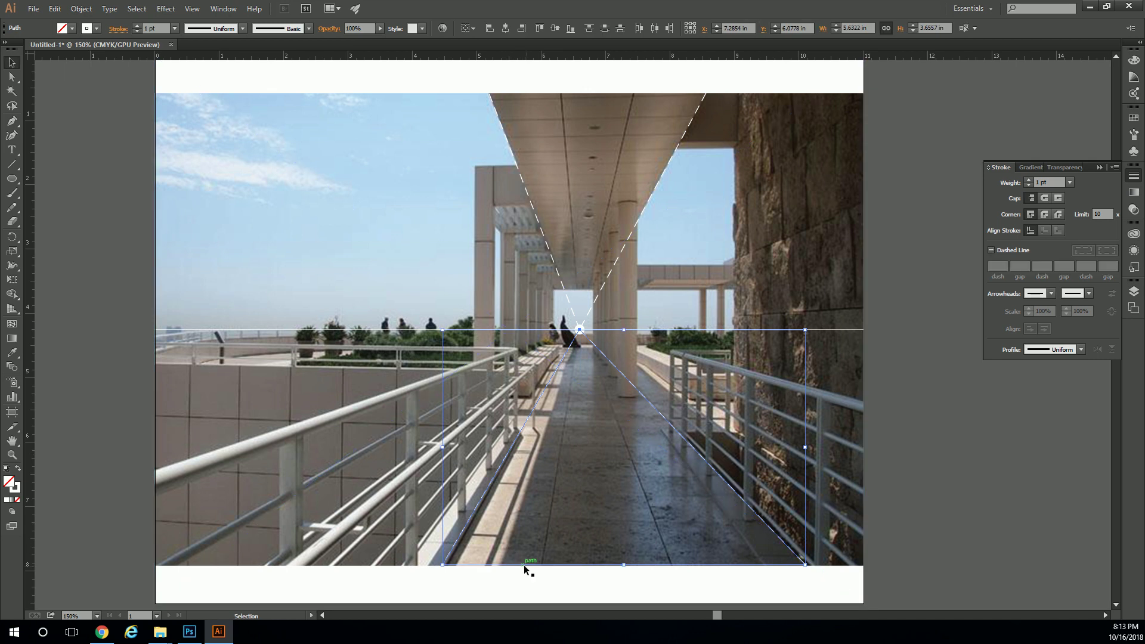
pyautogui.click(72, 28)
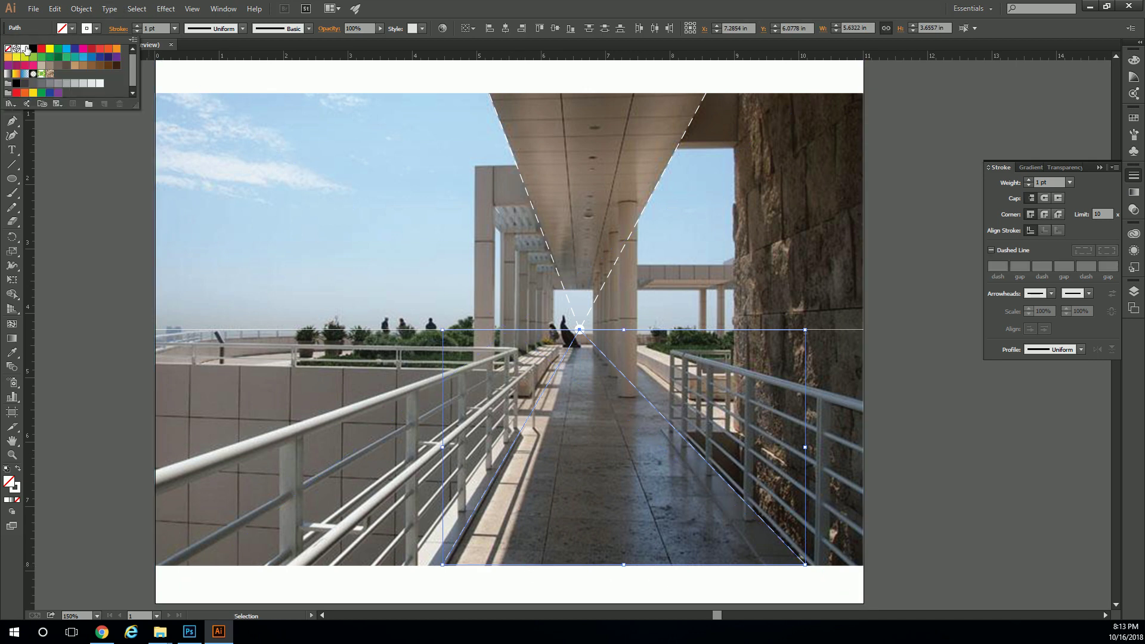
pyautogui.click(25, 49)
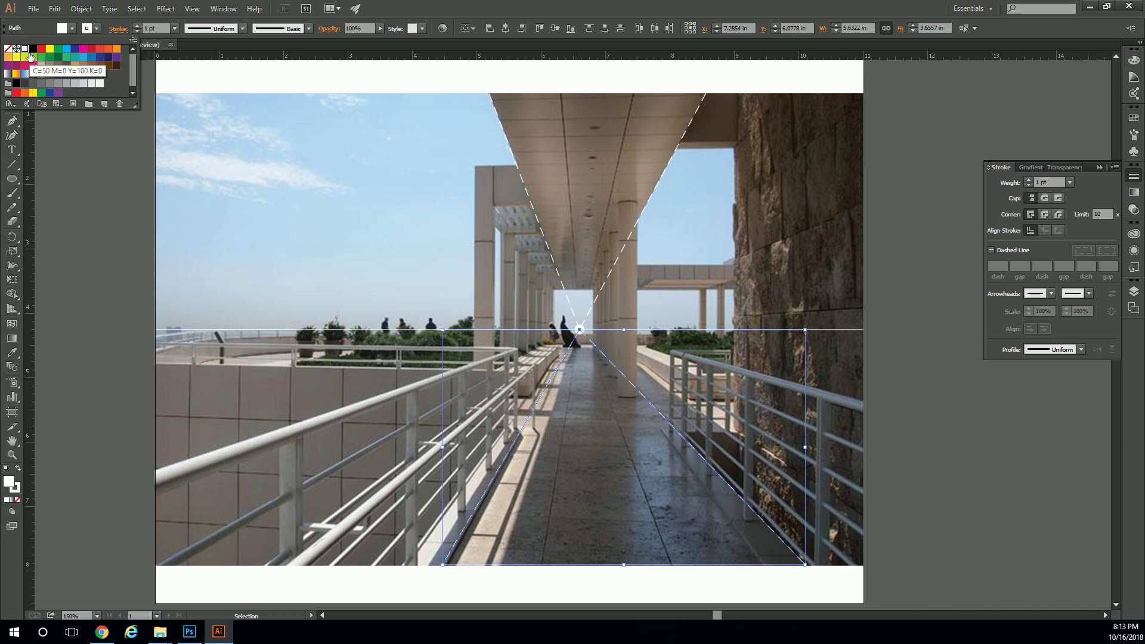
pyautogui.click(7, 49)
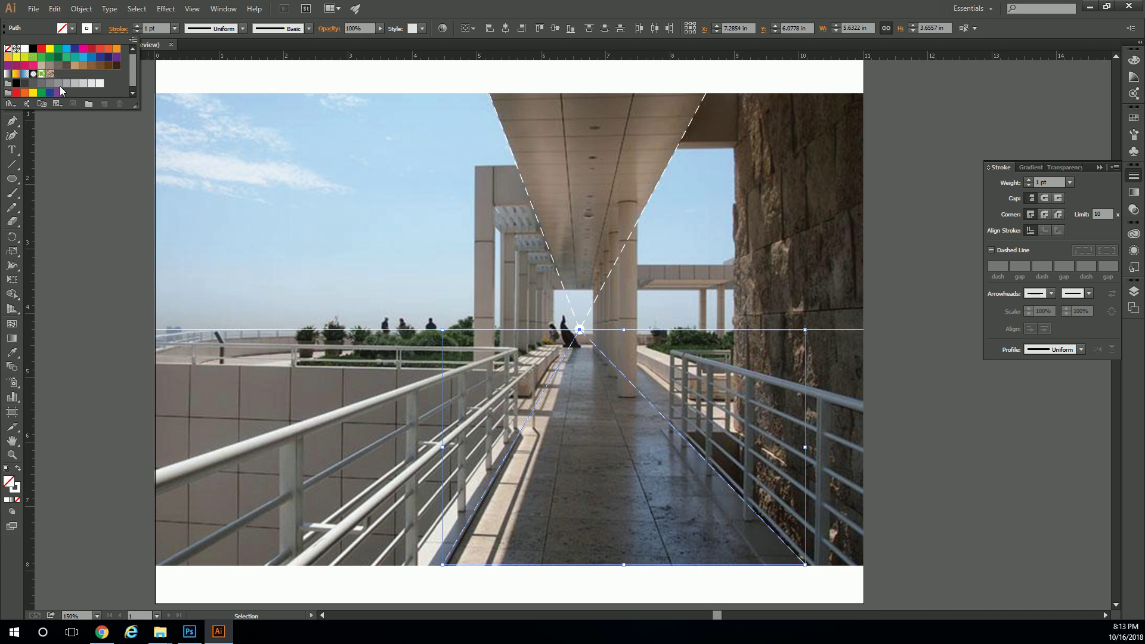
pyautogui.click(538, 9)
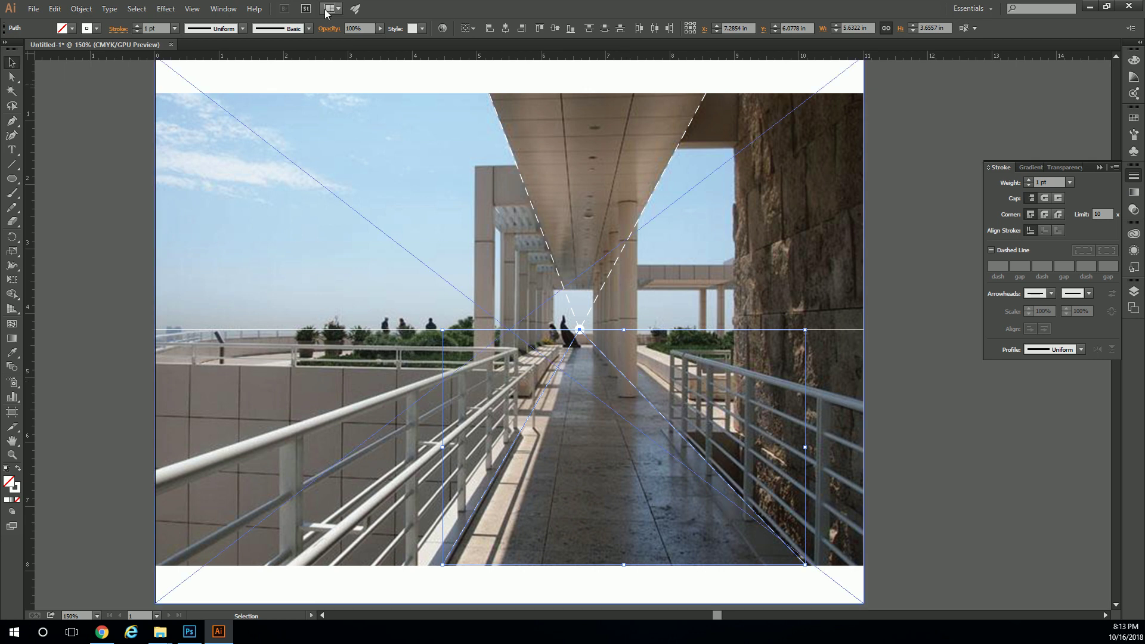
# Convert the three selected lines around the walkway into a Live Paint group.
pyautogui.click(81, 9)
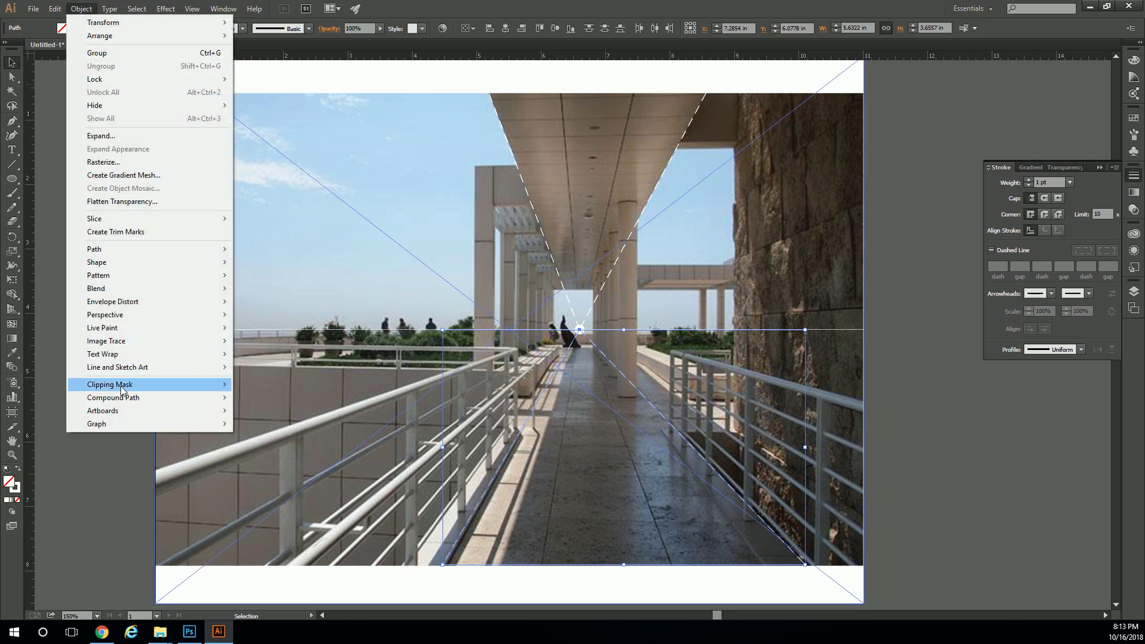
pyautogui.moveTo(144, 398)
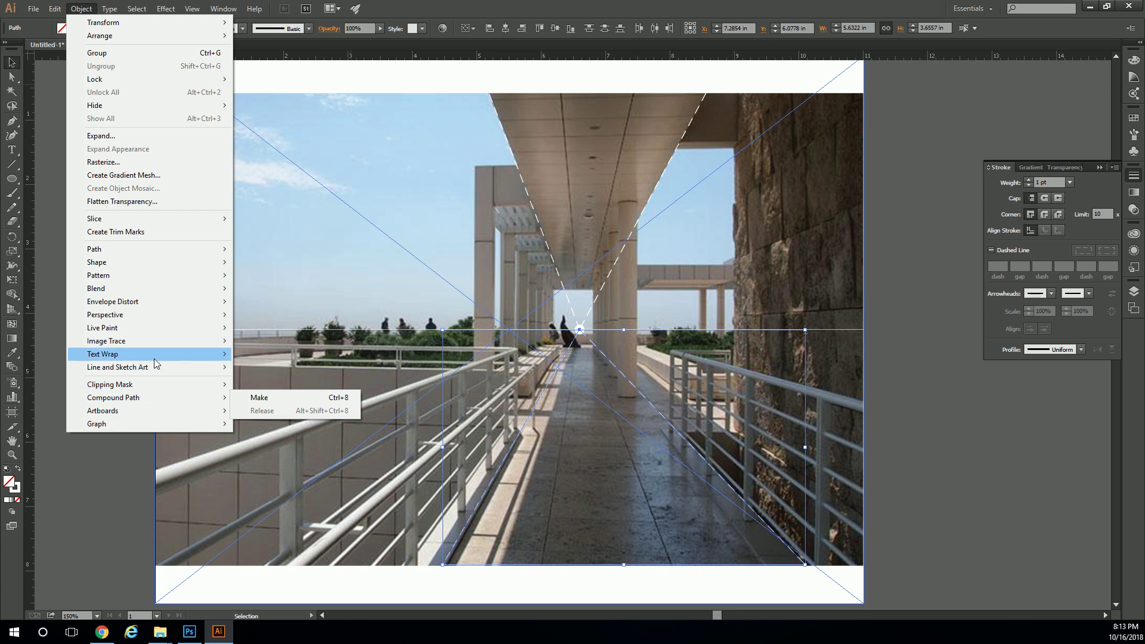
pyautogui.moveTo(170, 328)
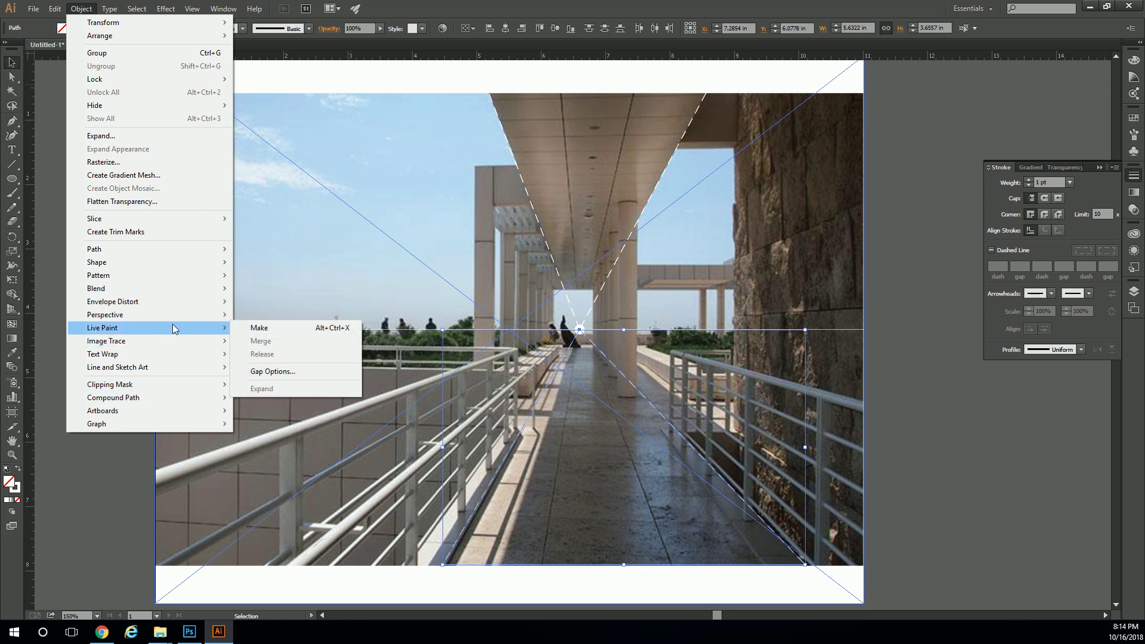
pyautogui.click(266, 330)
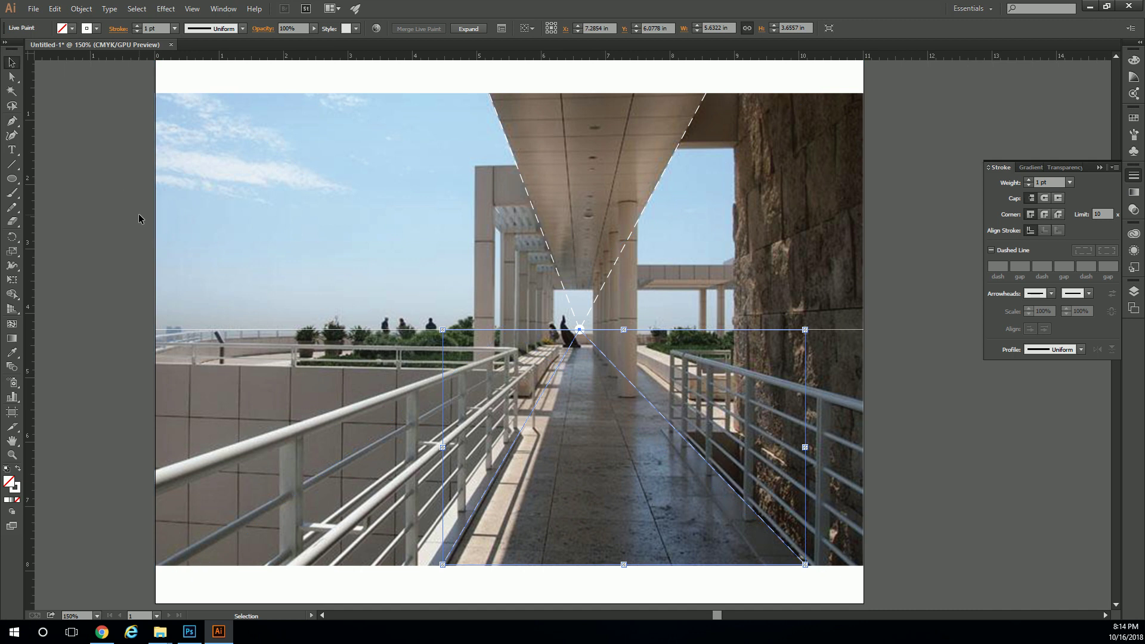
# Fill the walkway triangle with white using the Live Paint Bucket.
pyautogui.press('k')
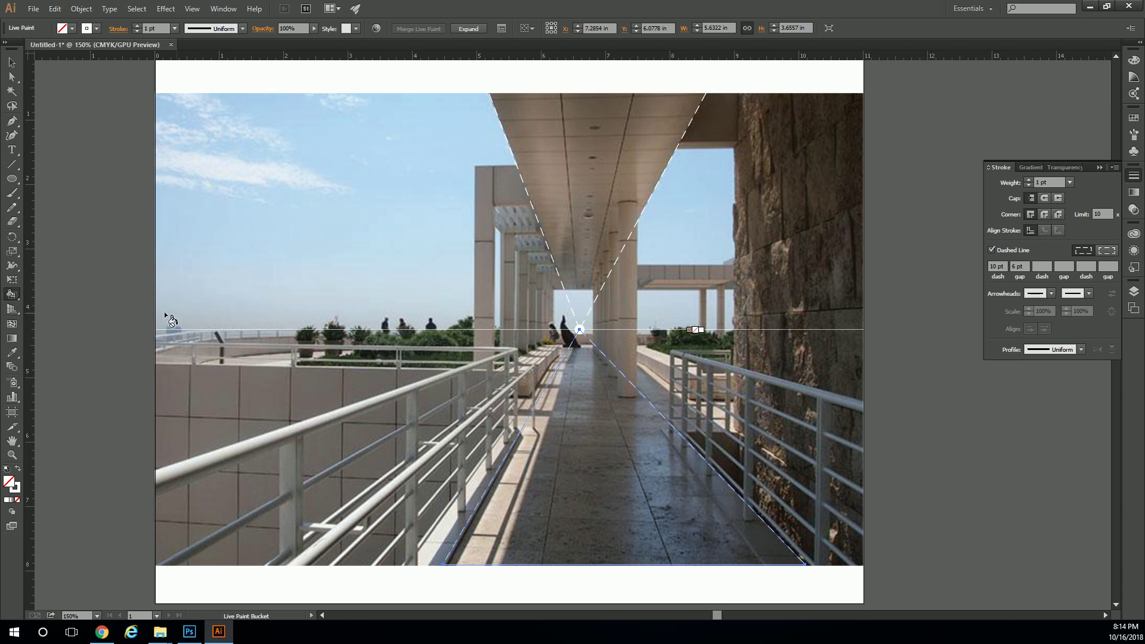
pyautogui.click(12, 295)
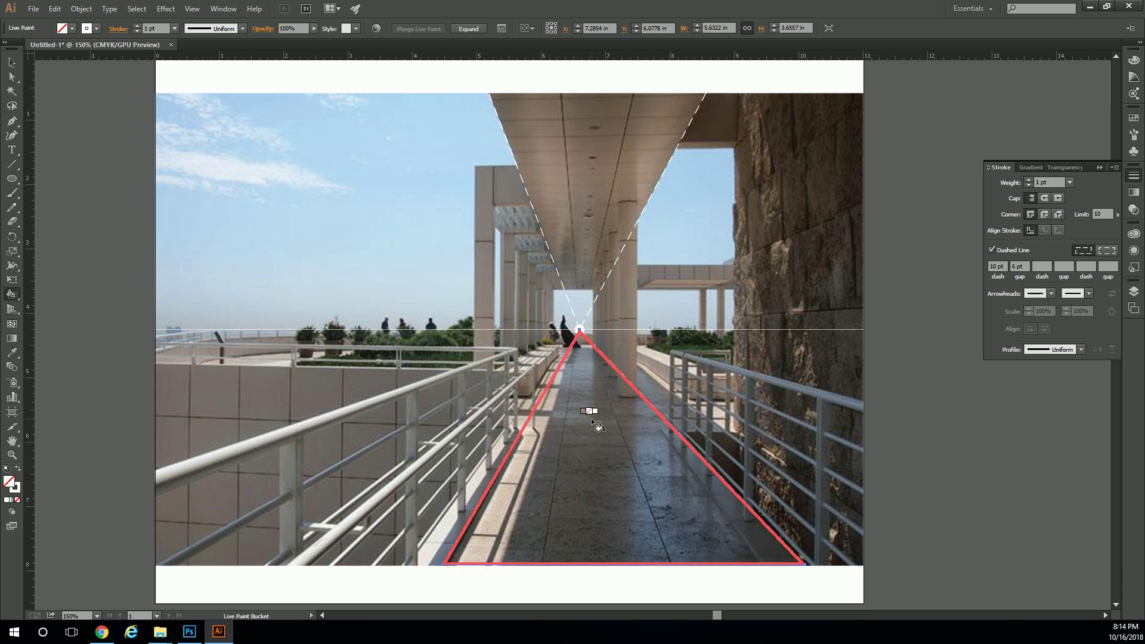
pyautogui.press('v')
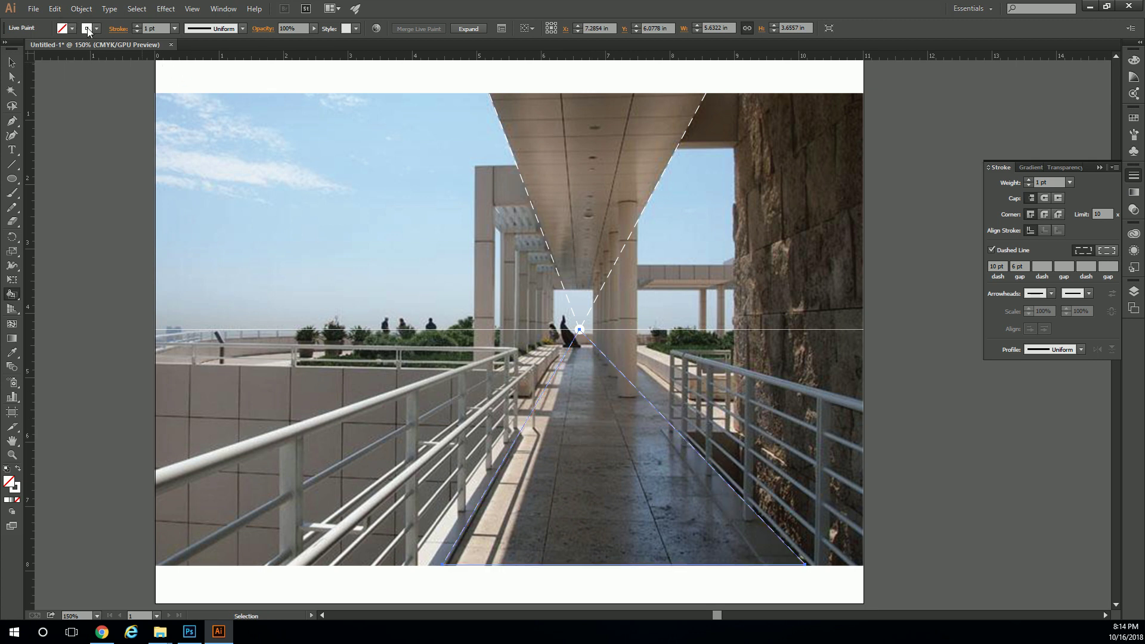
pyautogui.click(71, 29)
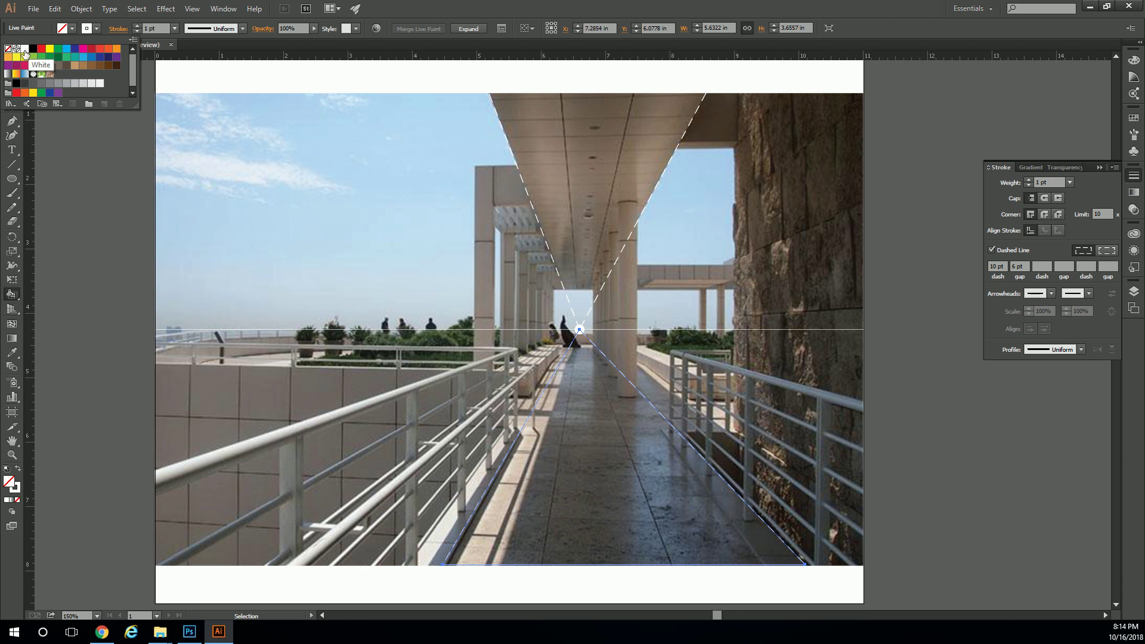
pyautogui.click(25, 53)
pyautogui.press('k')
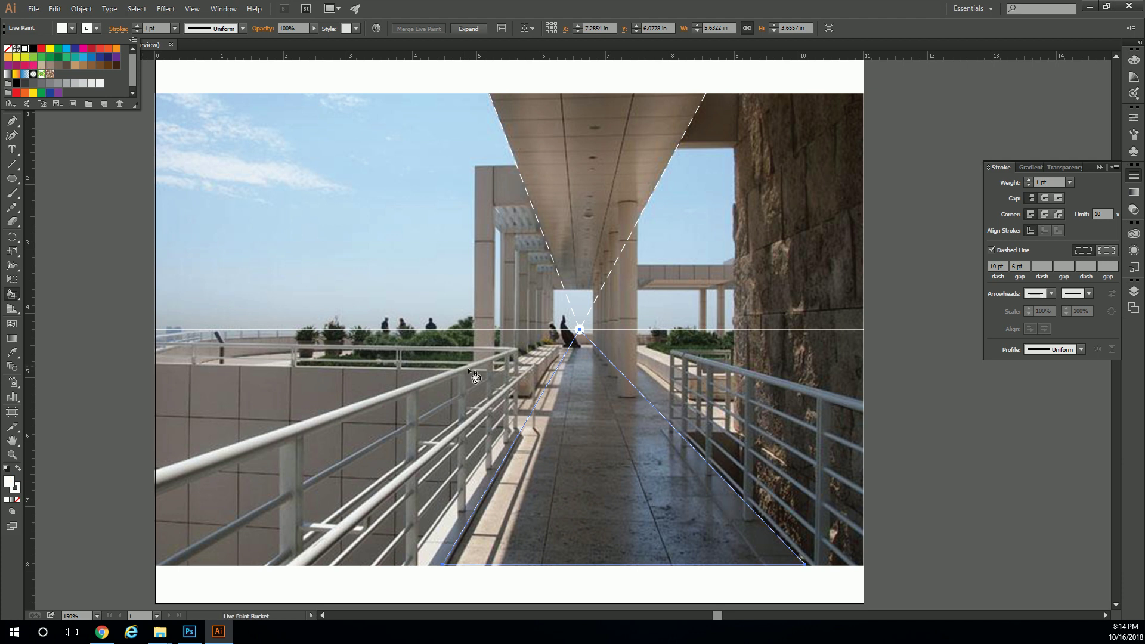
pyautogui.click(593, 431)
# Reduce the opacity of the white walkway triangle to 58%.
pyautogui.click(11, 63)
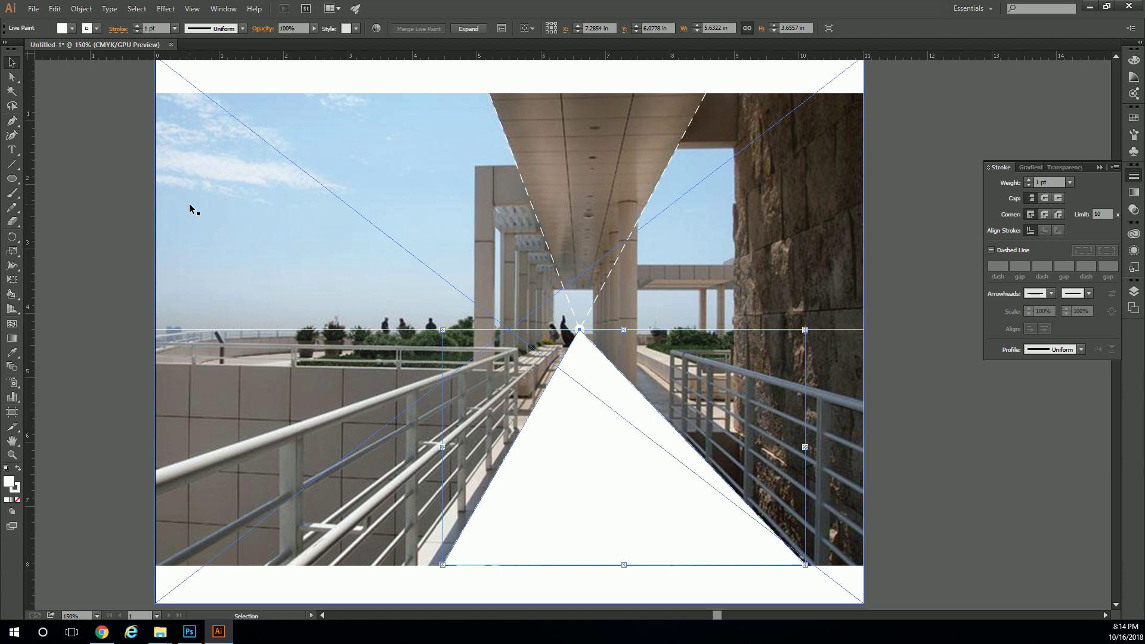
pyautogui.click(621, 472)
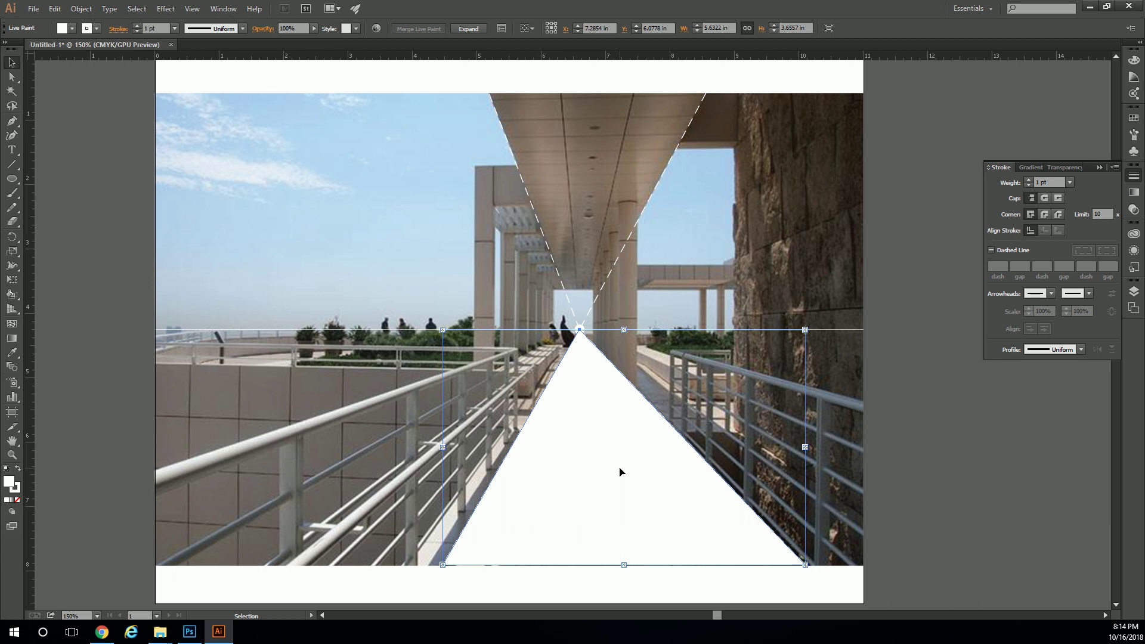
pyautogui.click(314, 29)
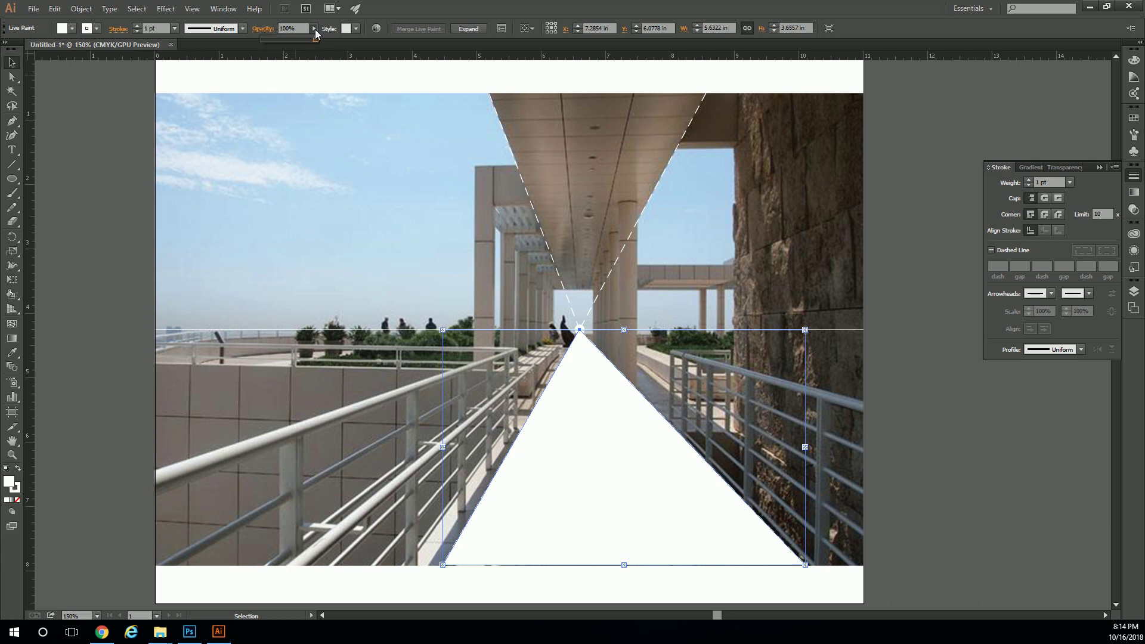
pyautogui.moveTo(315, 38)
pyautogui.mouseDown()
pyautogui.moveTo(278, 46)
pyautogui.moveTo(294, 46)
pyautogui.mouseUp()
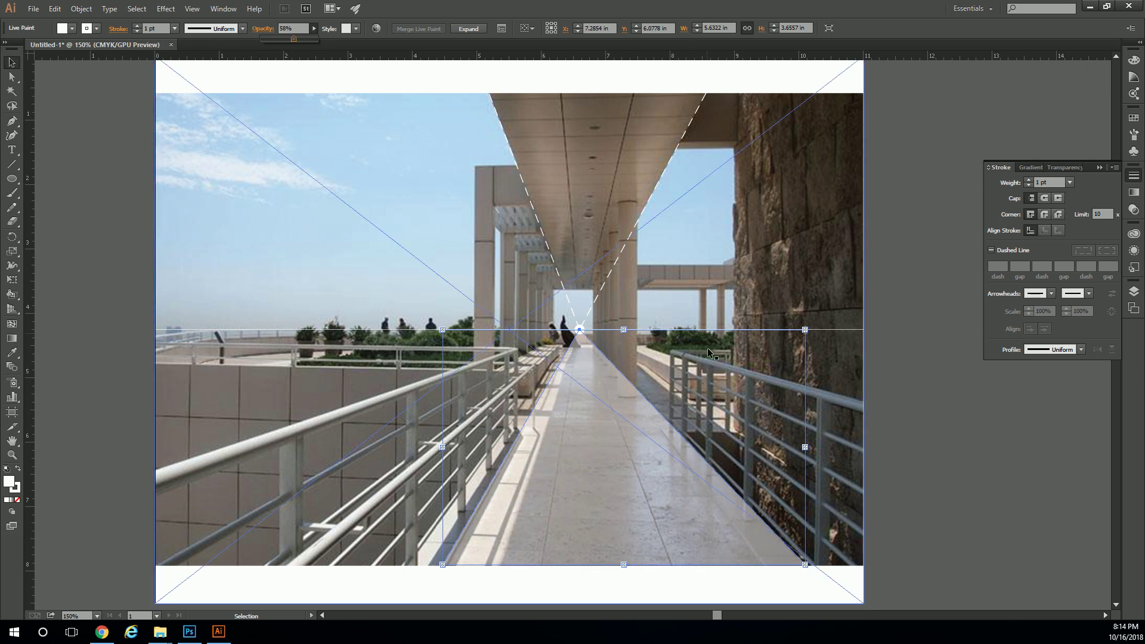
pyautogui.click(929, 479)
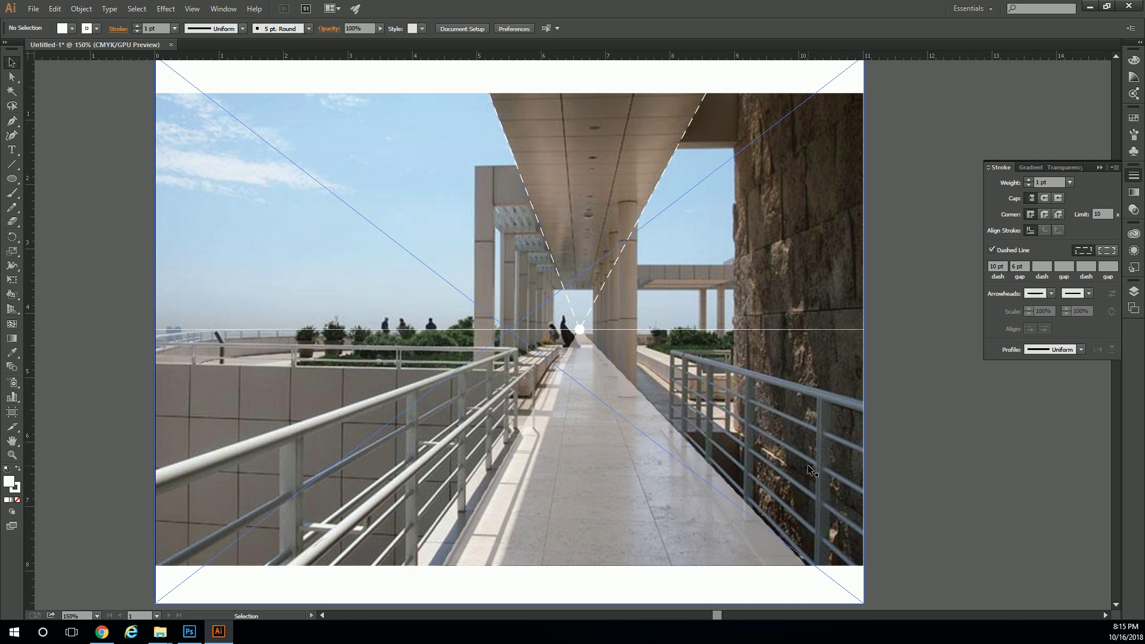
# Remove the stroke from the walkway Live Paint group, keeping its white fill.
pyautogui.click(668, 466)
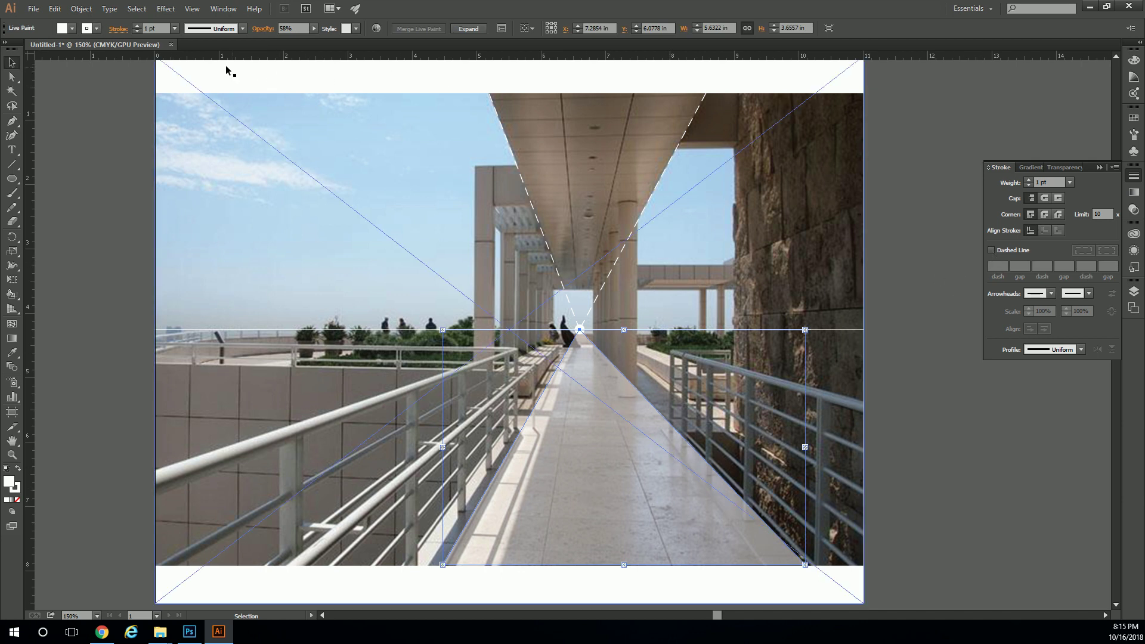
pyautogui.click(87, 32)
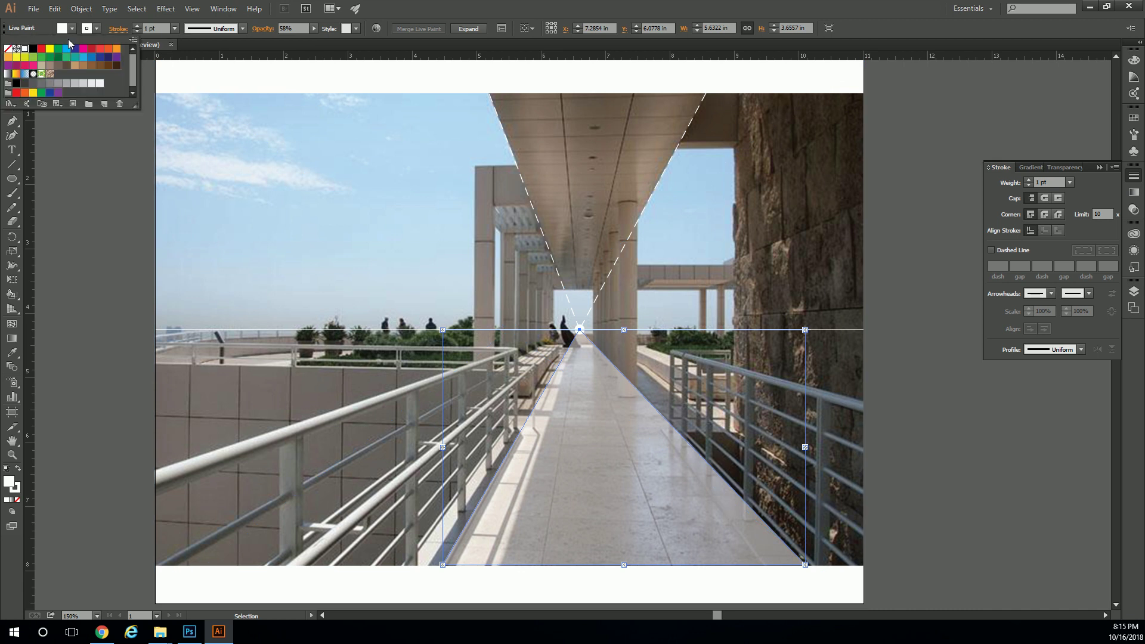
pyautogui.click(8, 49)
pyautogui.click(893, 443)
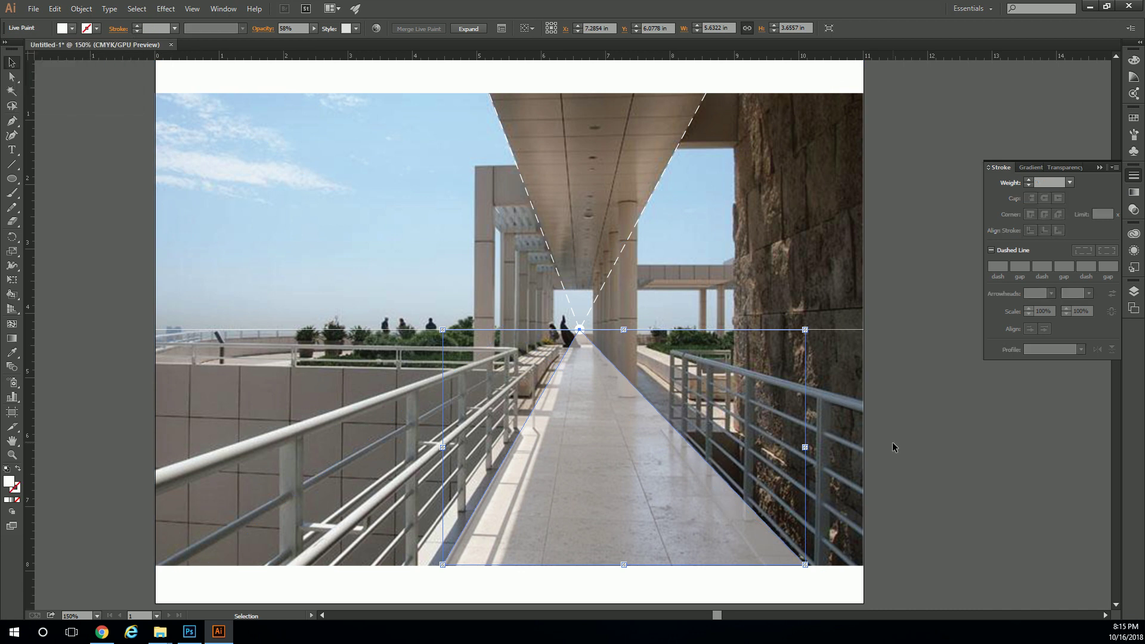
pyautogui.click(893, 442)
# Set up the Line Segment tool with a white stroke and no fill.
pyautogui.press('l')
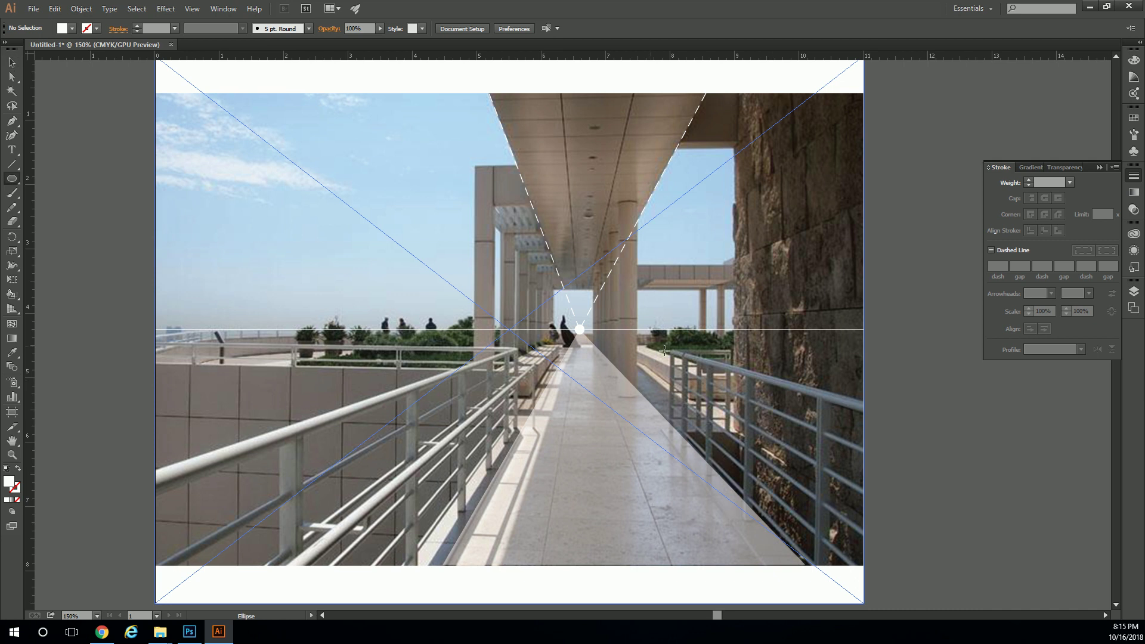
pyautogui.press('\\')
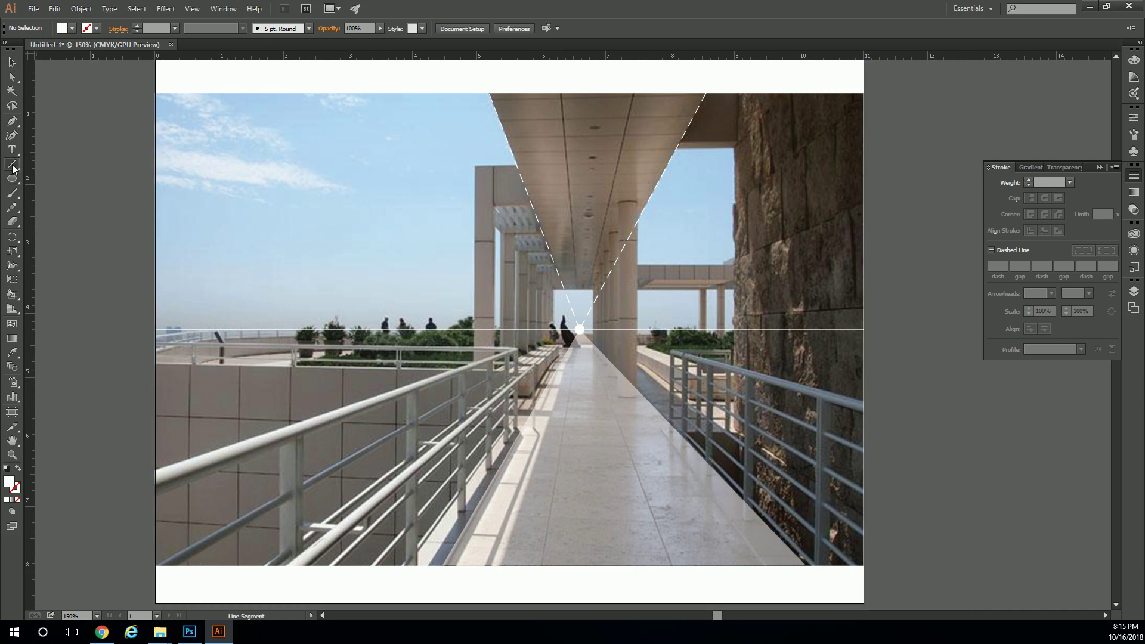
pyautogui.click(80, 27)
pyautogui.click(29, 53)
pyautogui.click(71, 33)
pyautogui.click(62, 28)
pyautogui.click(7, 48)
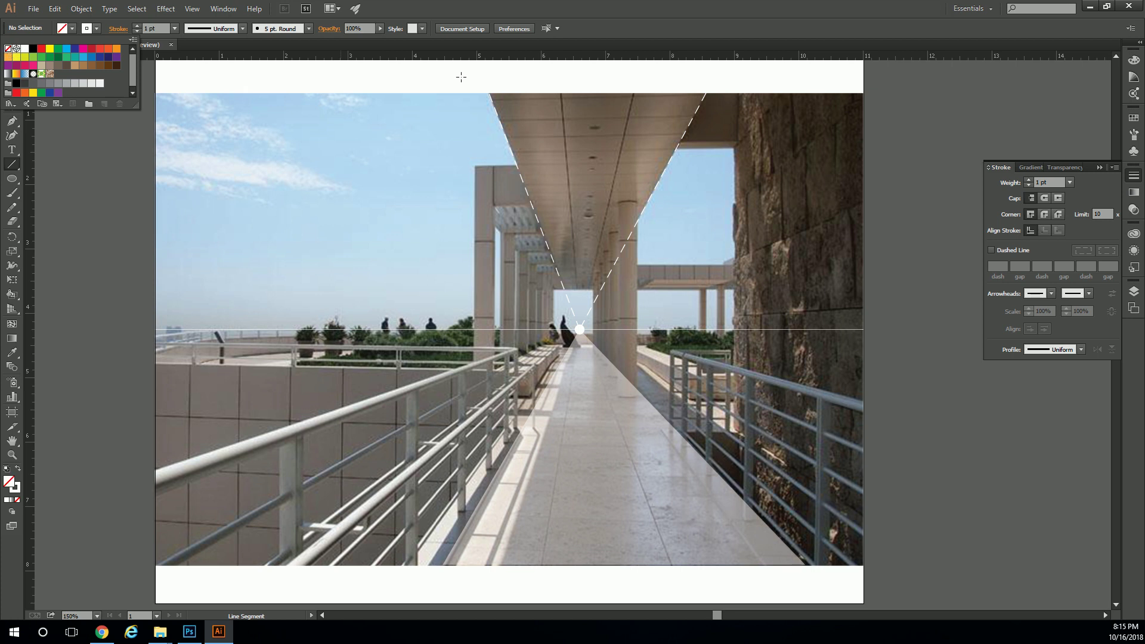
# Draw two dashed lines, with 10 pt dashes and 6 pt gaps, from the vanishing point to the walkway's two bottom corners.
pyautogui.click(990, 249)
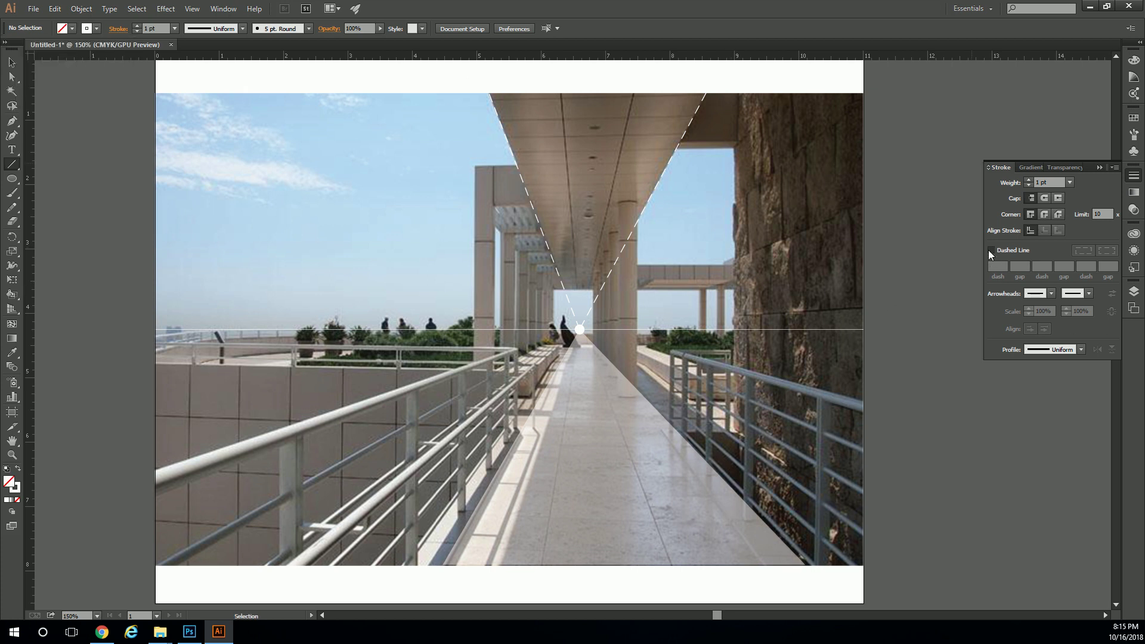
pyautogui.click(990, 250)
pyautogui.moveTo(580, 329); pyautogui.dragTo(805, 563)
pyautogui.moveTo(577, 329); pyautogui.dragTo(442, 565)
pyautogui.click(13, 64)
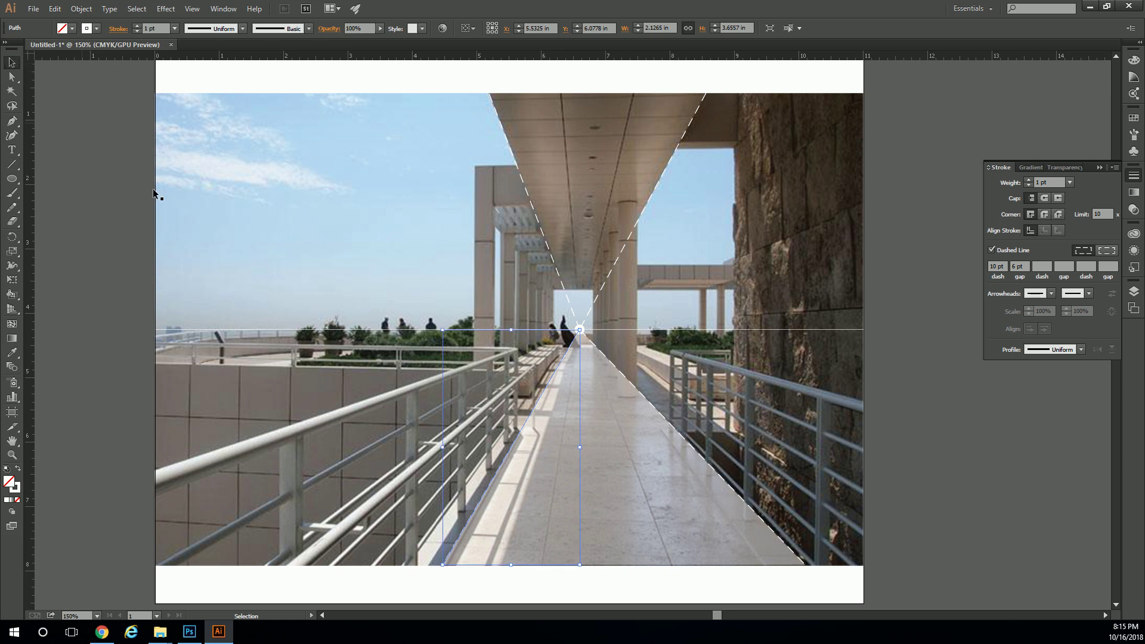
pyautogui.click(130, 241)
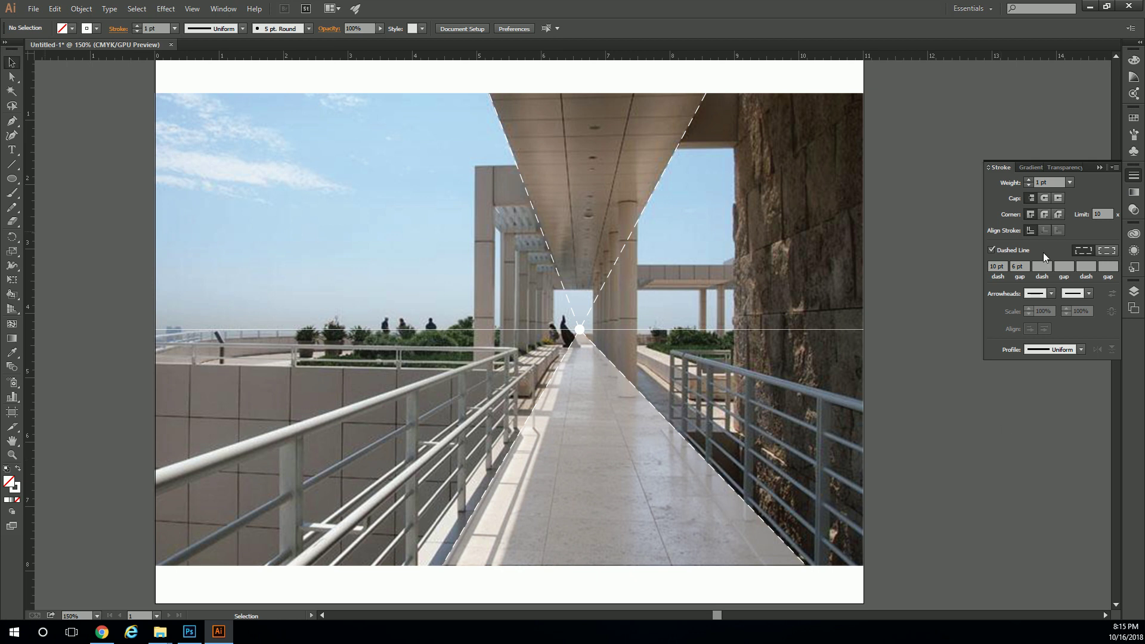
# Show Layer 3 with the sculpture photo as the active layer and hide Layer 1.
pyautogui.click(1134, 292)
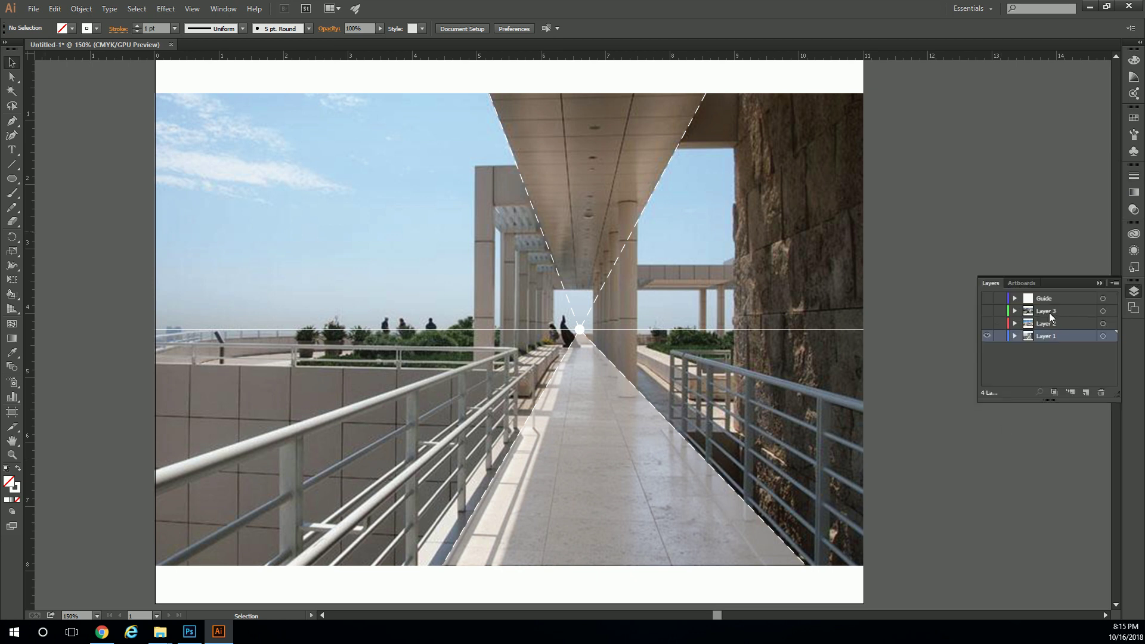
pyautogui.click(1054, 314)
pyautogui.click(985, 310)
pyautogui.click(985, 311)
pyautogui.click(987, 336)
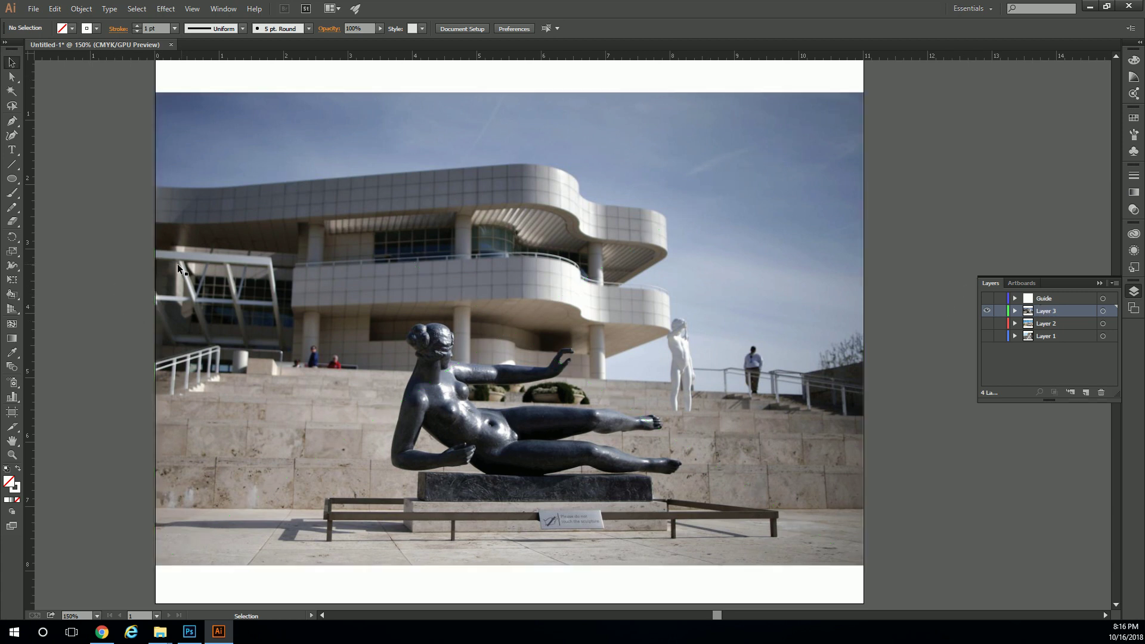
# Draw a rectangle about 11 in wide and 7.35 in high around the edges of the sculpture photo.
pyautogui.click(11, 178)
pyautogui.moveTo(12, 178); pyautogui.dragTo(49, 181)
pyautogui.moveTo(155, 92); pyautogui.dragTo(864, 566)
# Give the rectangle around the sculpture photo a solid black stroke without dashes.
pyautogui.click(97, 28)
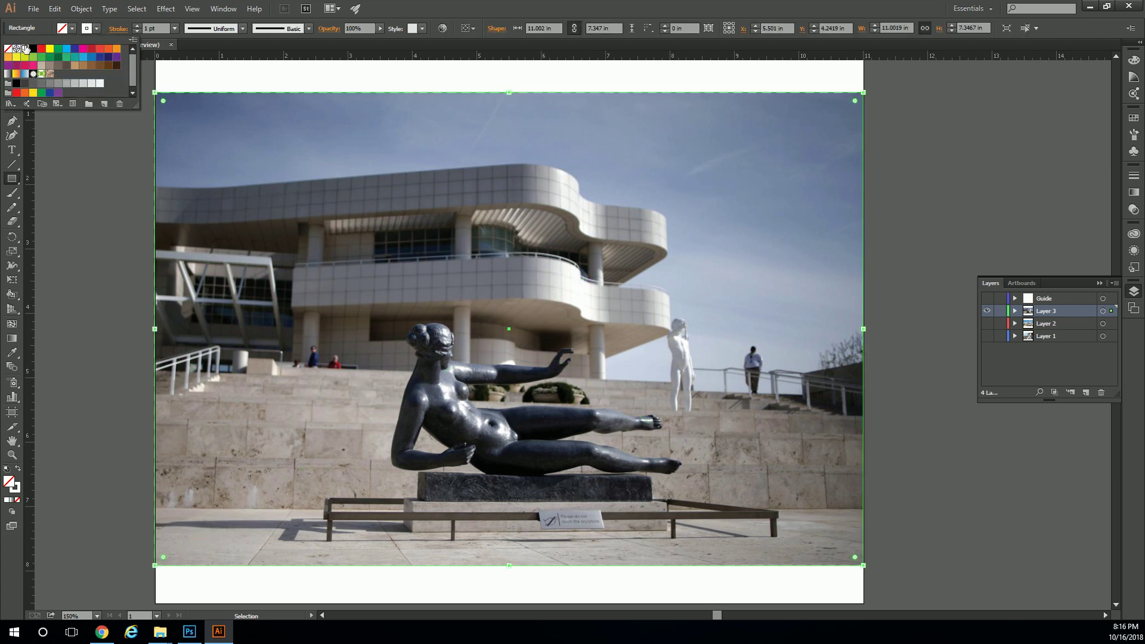
pyautogui.click(1134, 176)
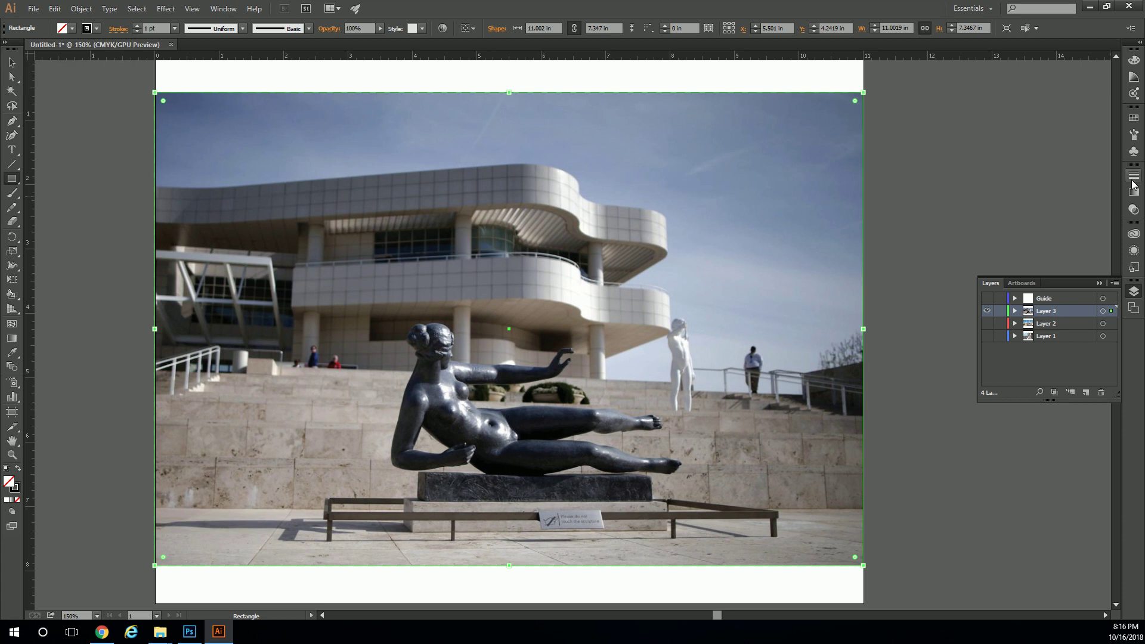
pyautogui.click(1134, 176)
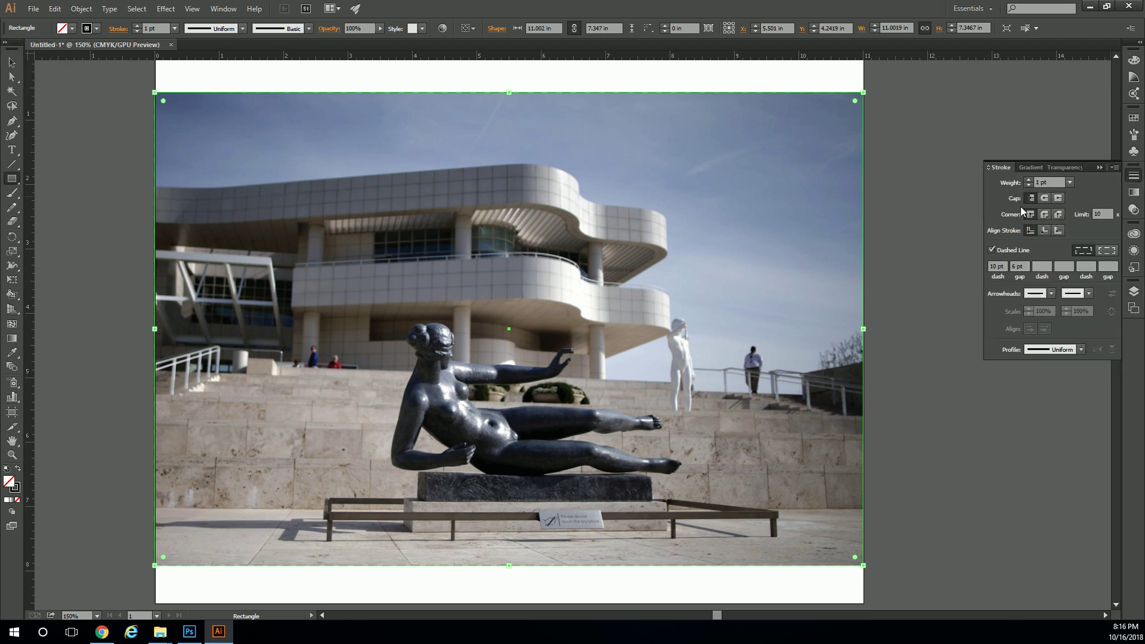
pyautogui.click(992, 250)
pyautogui.click(642, 95)
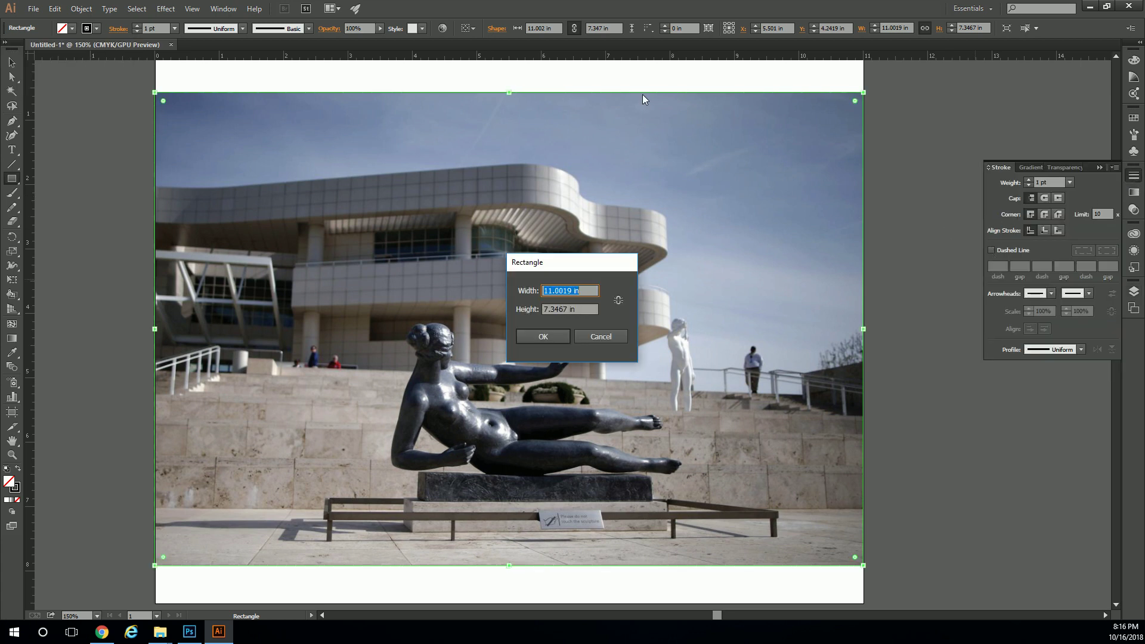
pyautogui.click(600, 337)
pyautogui.press('v')
pyautogui.click(84, 109)
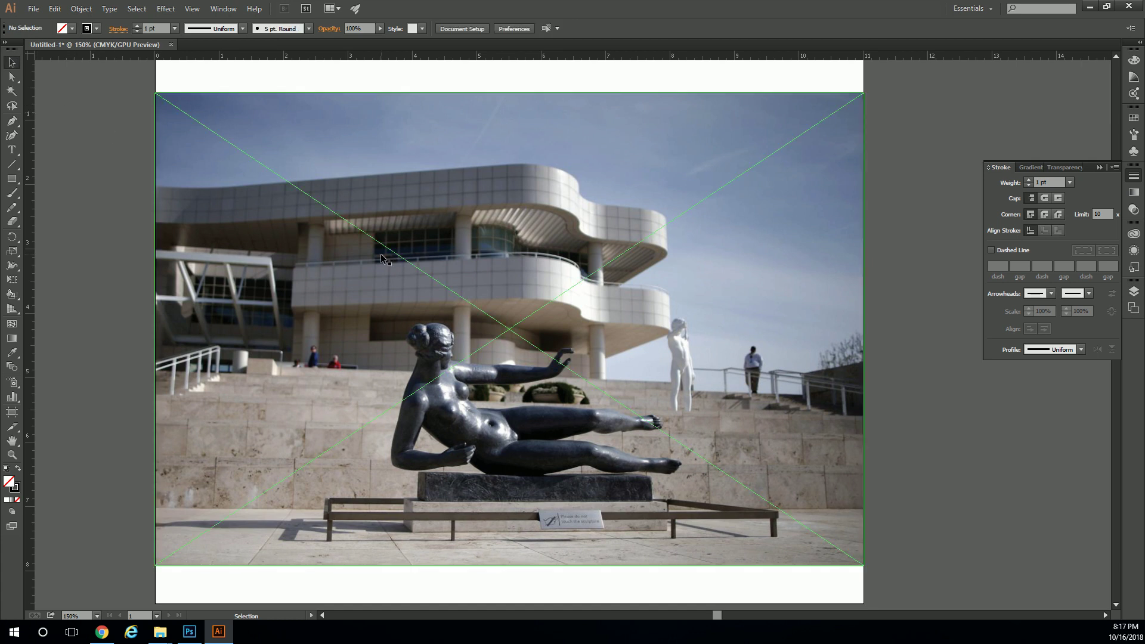
# Draw an ellipse around the reclining sculpture and resize it to about 5.9 in wide and 3.1 in high.
pyautogui.click(1134, 292)
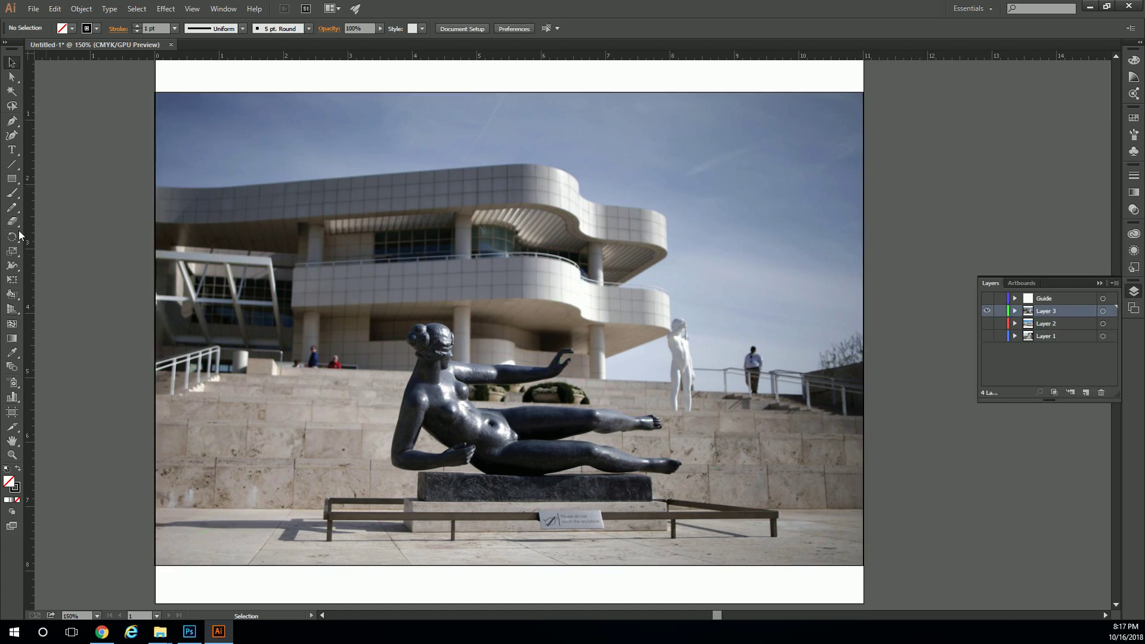
pyautogui.click(19, 183)
pyautogui.click(65, 207)
pyautogui.moveTo(372, 326); pyautogui.dragTo(704, 511)
pyautogui.press('v')
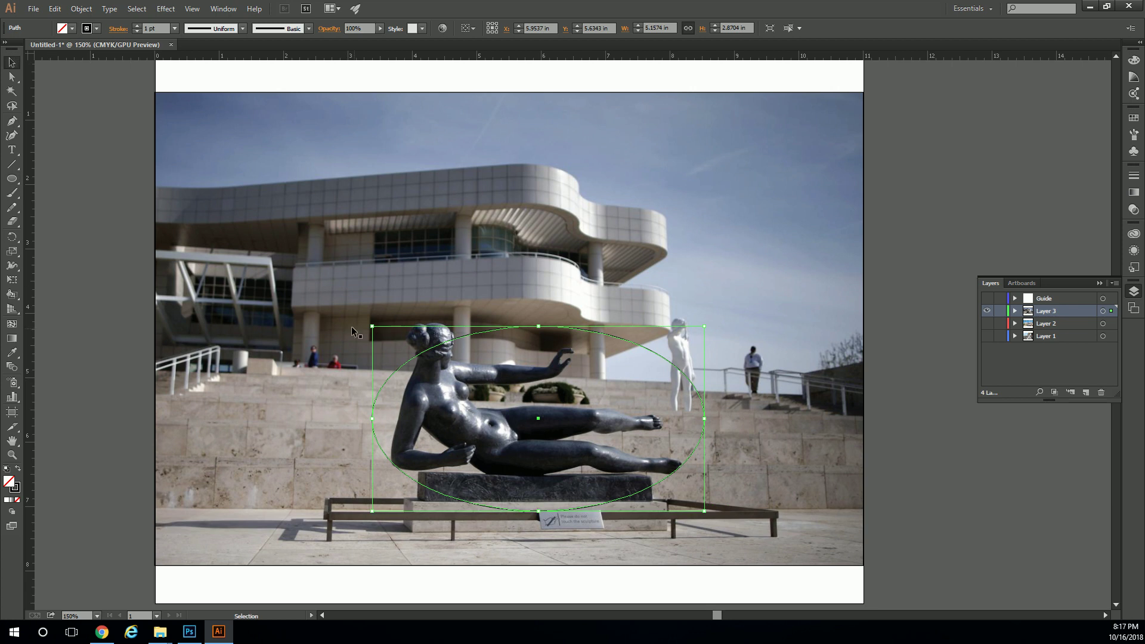
pyautogui.moveTo(372, 326); pyautogui.dragTo(336, 310)
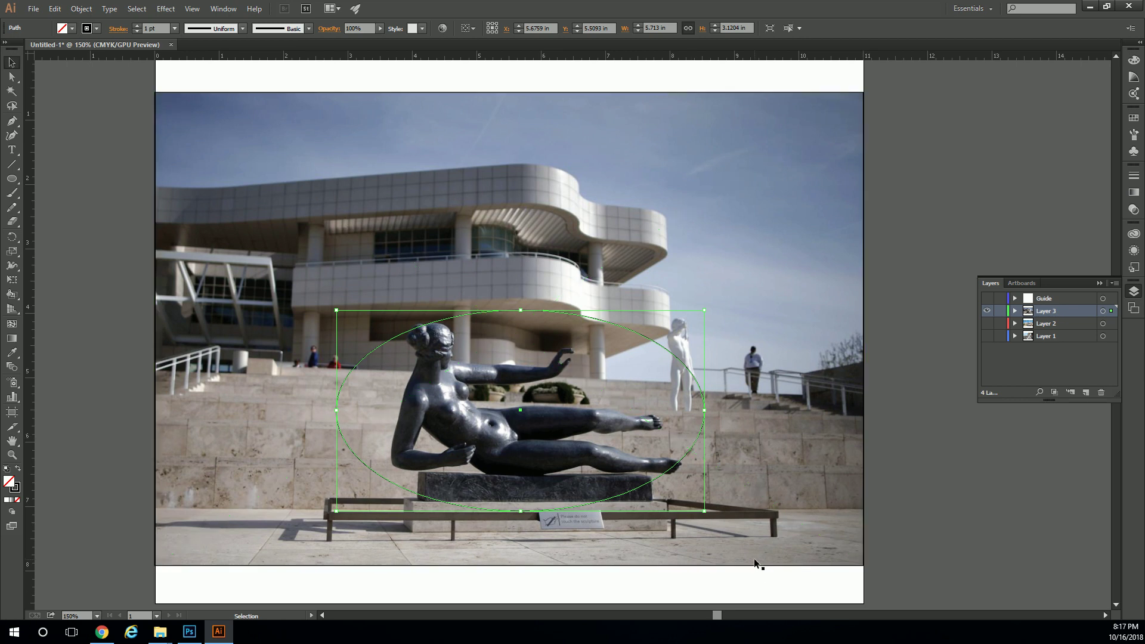
pyautogui.moveTo(706, 511); pyautogui.dragTo(718, 510)
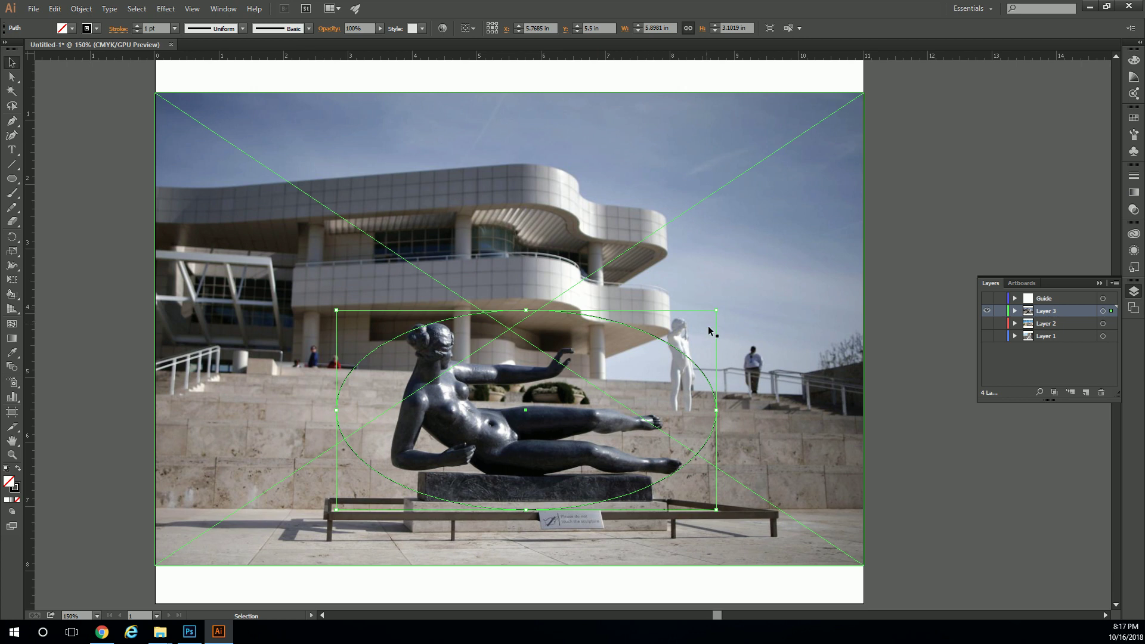
# Give the ellipse over the sculpture a CMYK Red stroke and a CMYK Red fill.
pyautogui.click(96, 28)
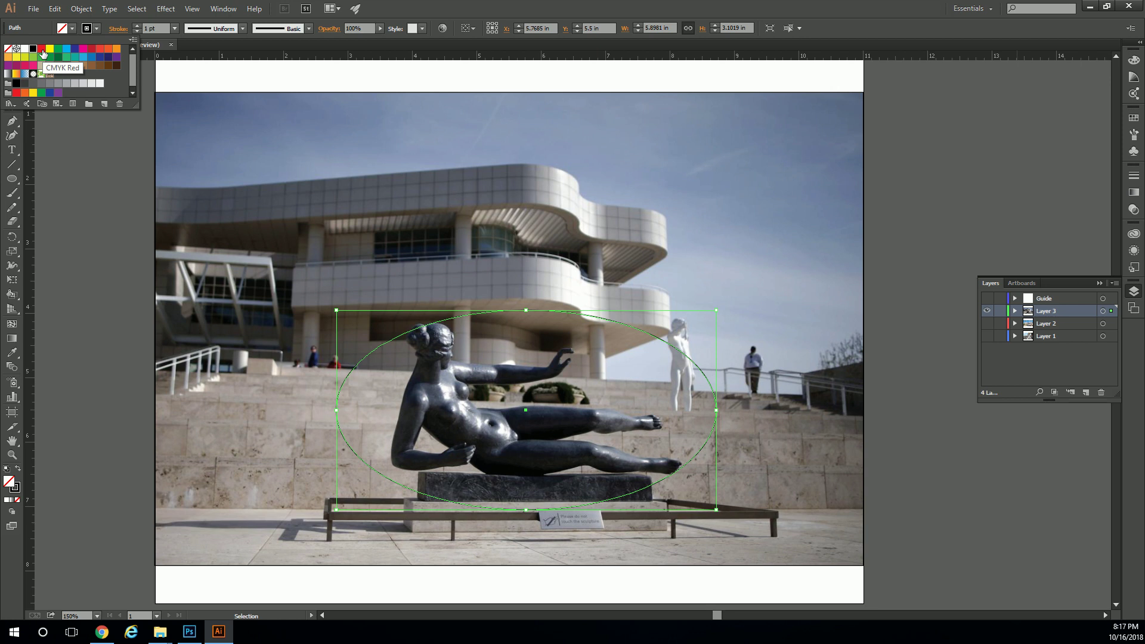
pyautogui.click(42, 49)
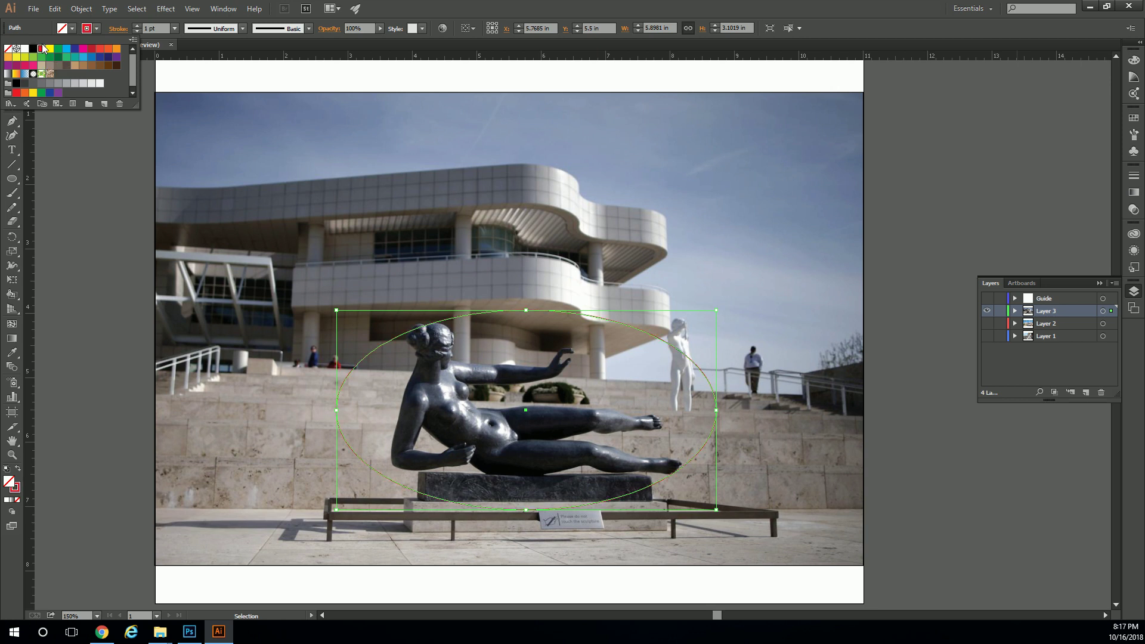
pyautogui.click(72, 29)
pyautogui.click(64, 30)
pyautogui.click(42, 49)
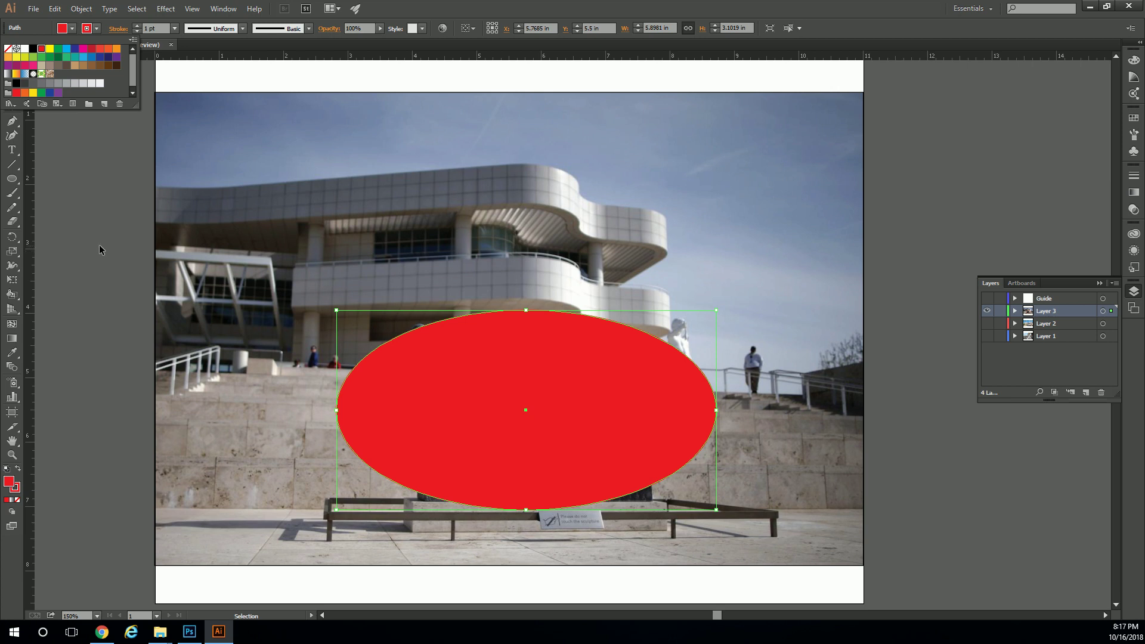
pyautogui.click(125, 249)
# Reduce the opacity of the red ellipse over the sculpture to 49%.
pyautogui.click(380, 28)
pyautogui.moveTo(382, 39); pyautogui.dragTo(356, 45)
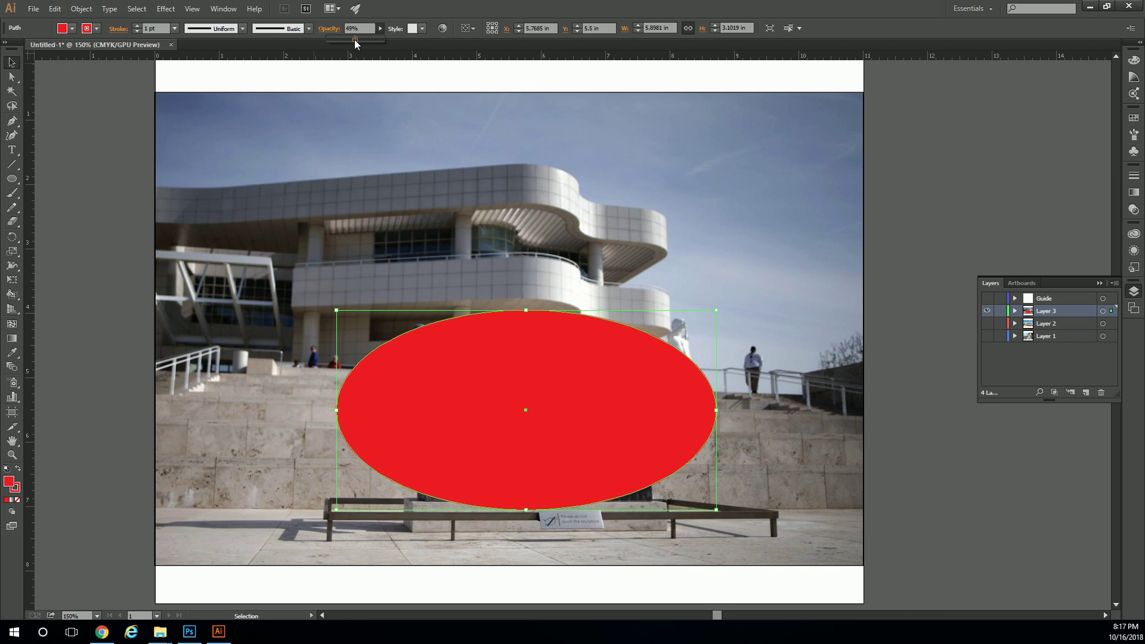
pyautogui.click(94, 265)
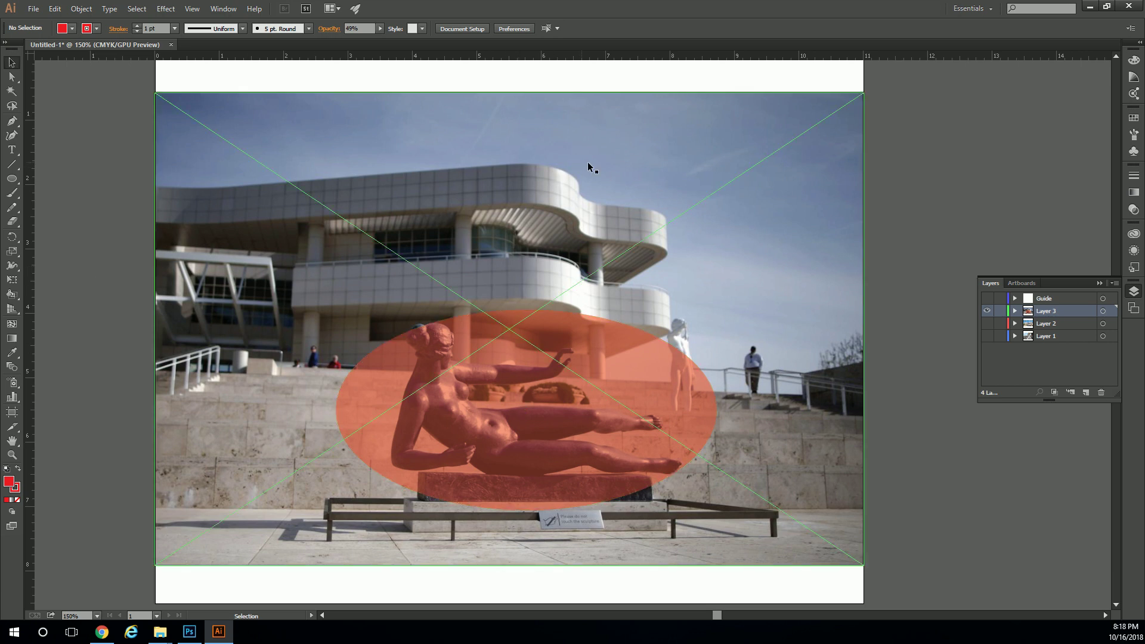
# Duplicate the red ellipse, place the copy over the curved building, and resize it to about 4.3 in wide and 3.9 in high.
pyautogui.click(615, 351)
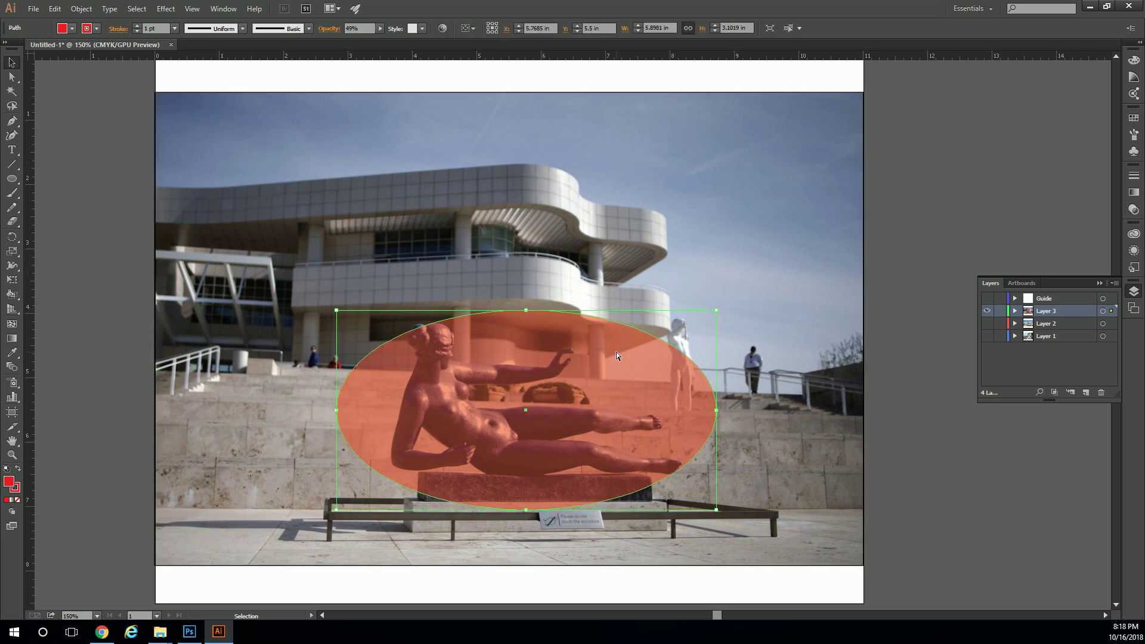
pyautogui.hotkey('ctrl', 'c')
pyautogui.hotkey('ctrl', 'v')
pyautogui.moveTo(645, 339); pyautogui.dragTo(550, 224)
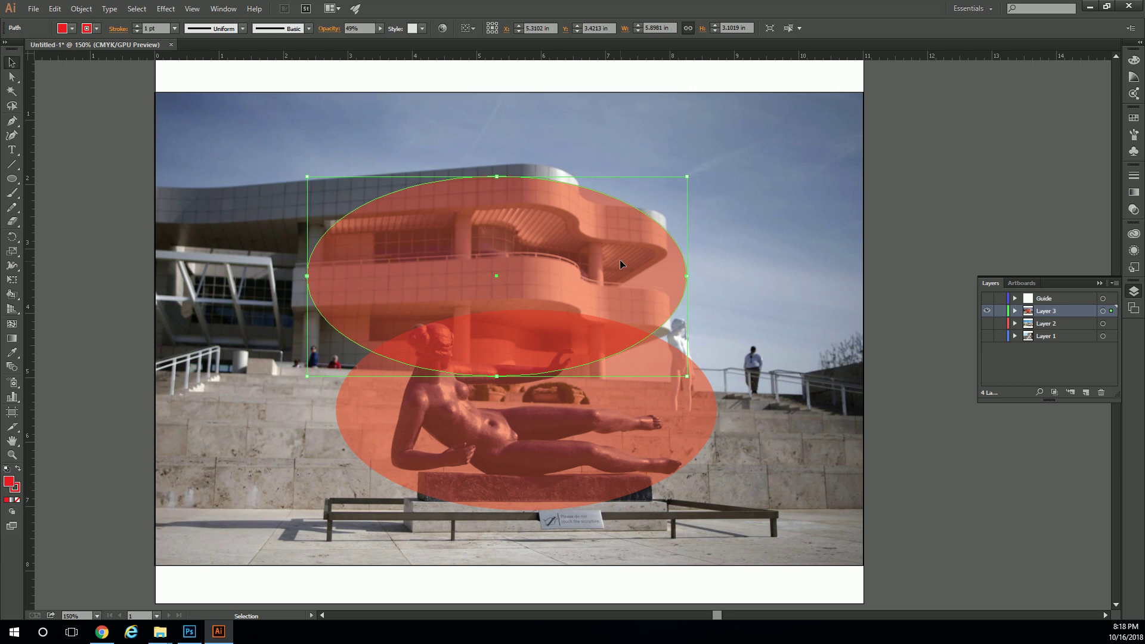
pyautogui.moveTo(687, 376); pyautogui.dragTo(695, 403)
pyautogui.moveTo(306, 176); pyautogui.dragTo(418, 150)
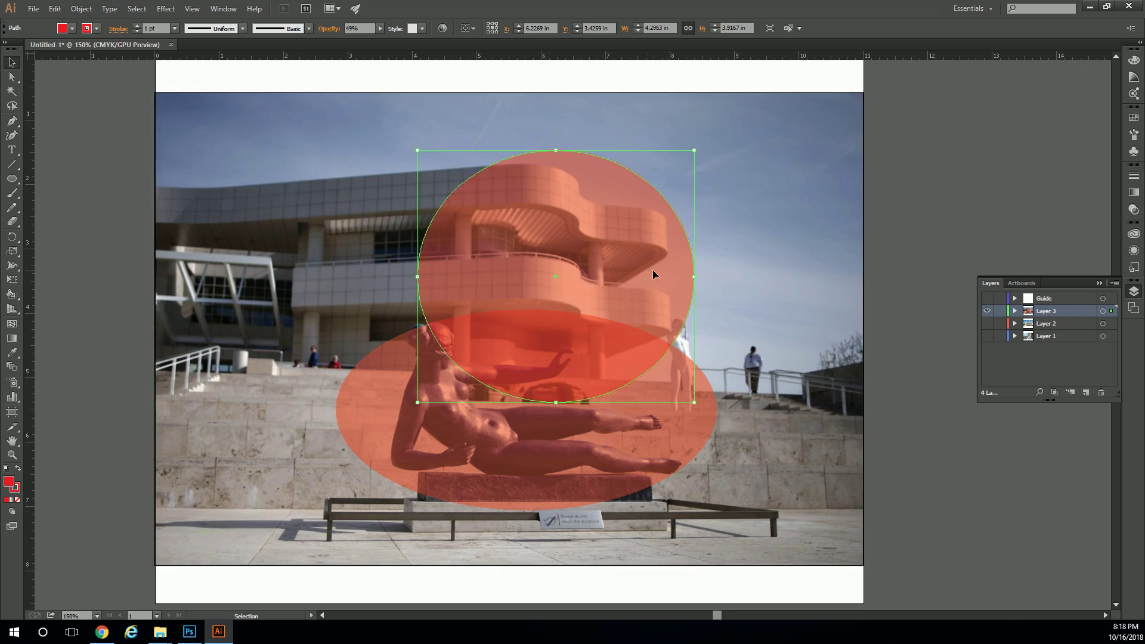
# Give the duplicated ellipse over the building a black fill and a black stroke.
pyautogui.click(72, 29)
pyautogui.click(33, 49)
pyautogui.click(96, 29)
pyautogui.click(97, 29)
pyautogui.click(33, 49)
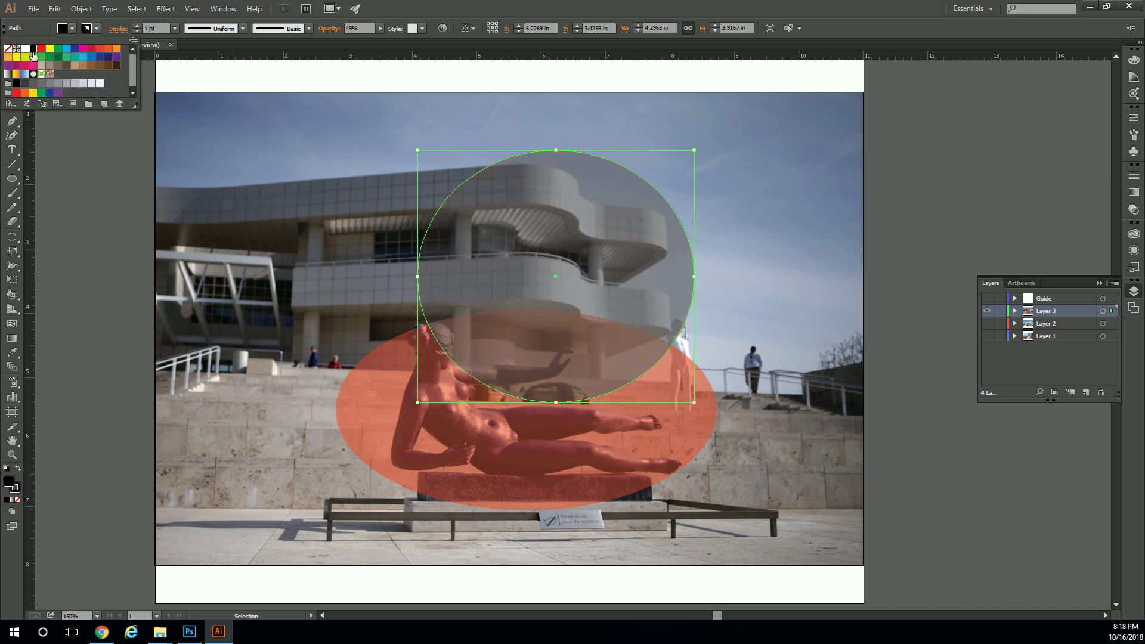
pyautogui.click(121, 262)
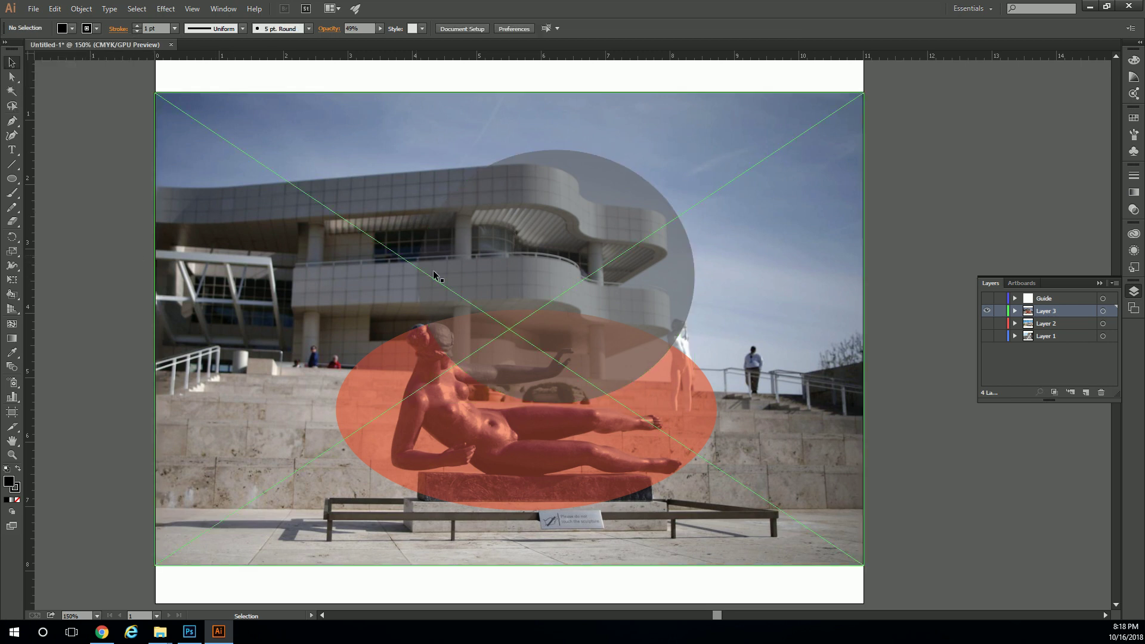
# Bring the red ellipse over the sculpture to the front, above the black ellipse.
pyautogui.click(584, 453)
pyautogui.rightClick(639, 446)
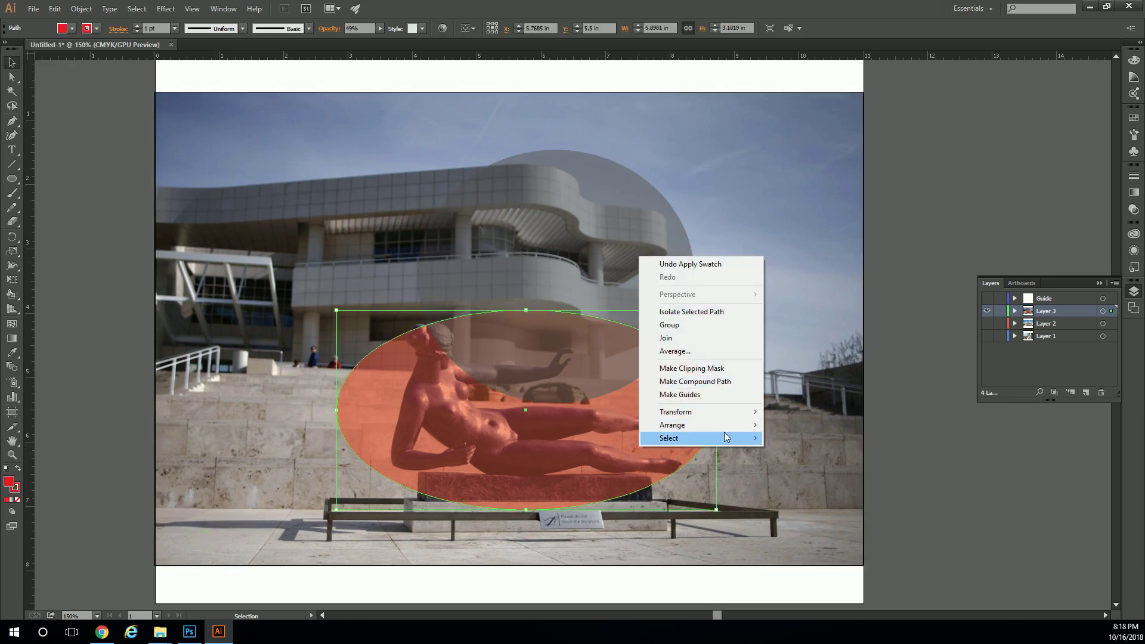
pyautogui.moveTo(733, 426)
pyautogui.click(803, 437)
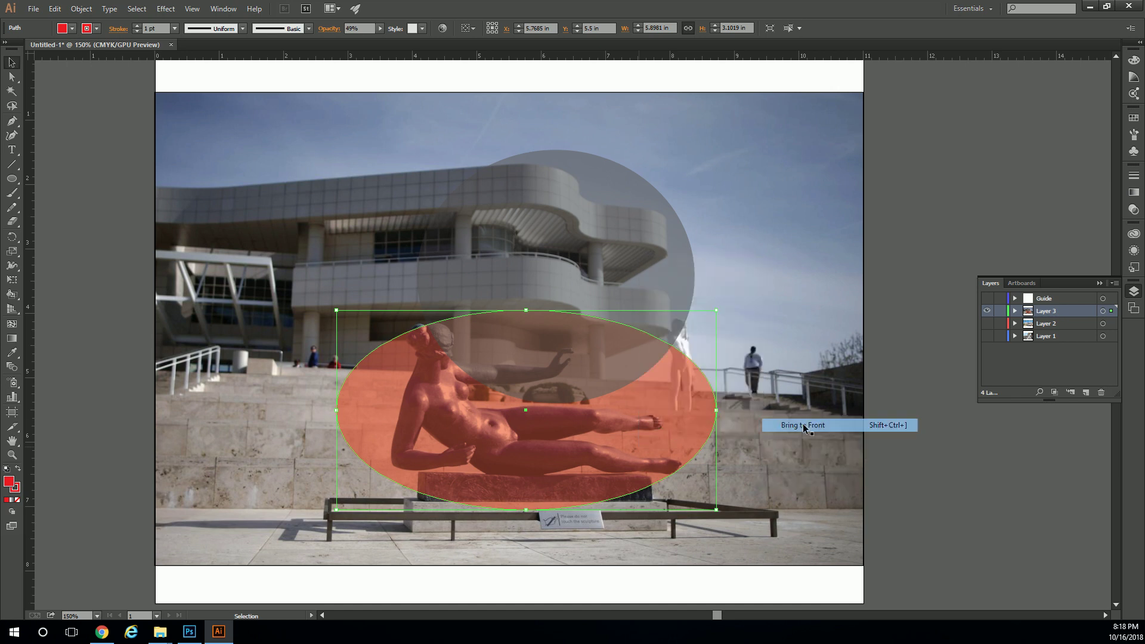
pyautogui.click(931, 402)
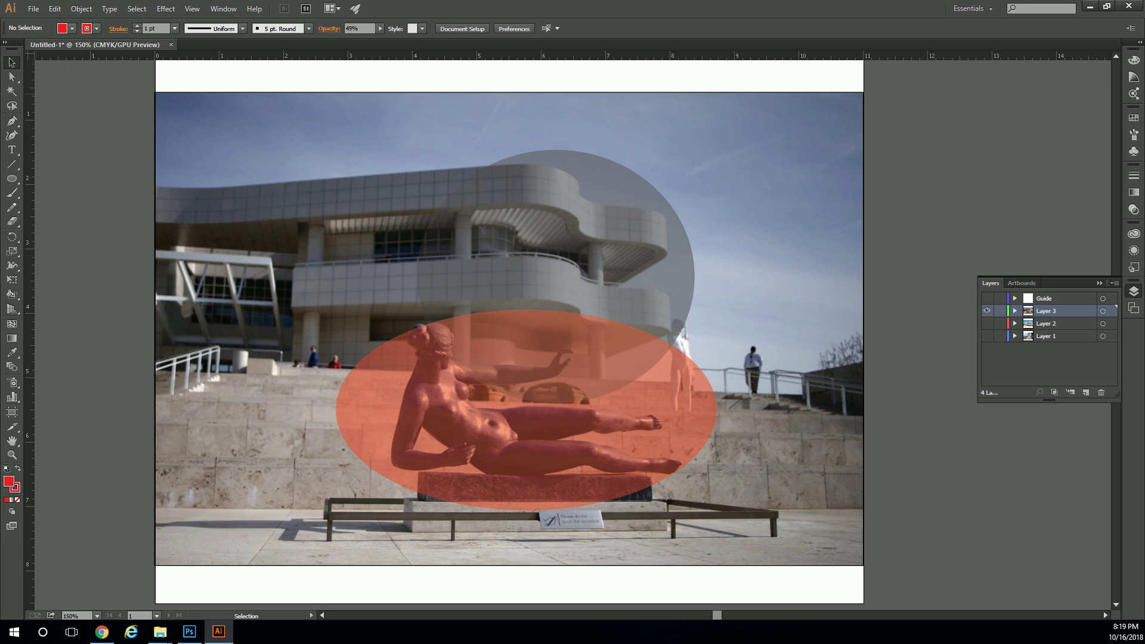
# Switch to Chrome, open the "Balancing Elements | Raney Photography" image of the OUT sign, and copy it.
pyautogui.hotkey('alt', 'Tab')
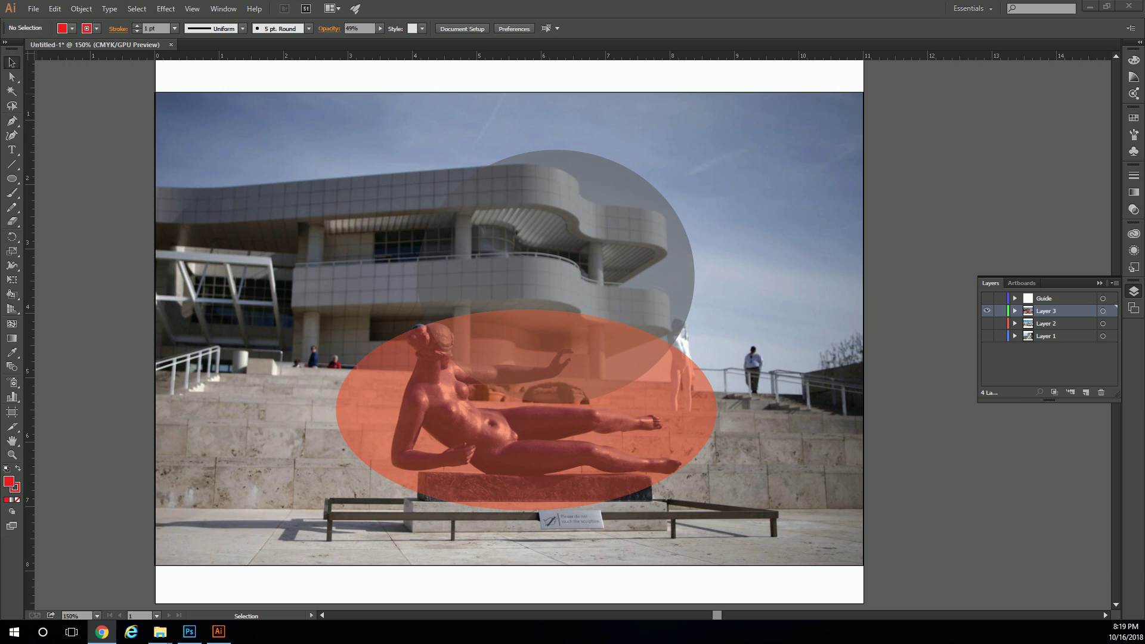
pyautogui.moveTo(918, 641); pyautogui.dragTo(632, 0)
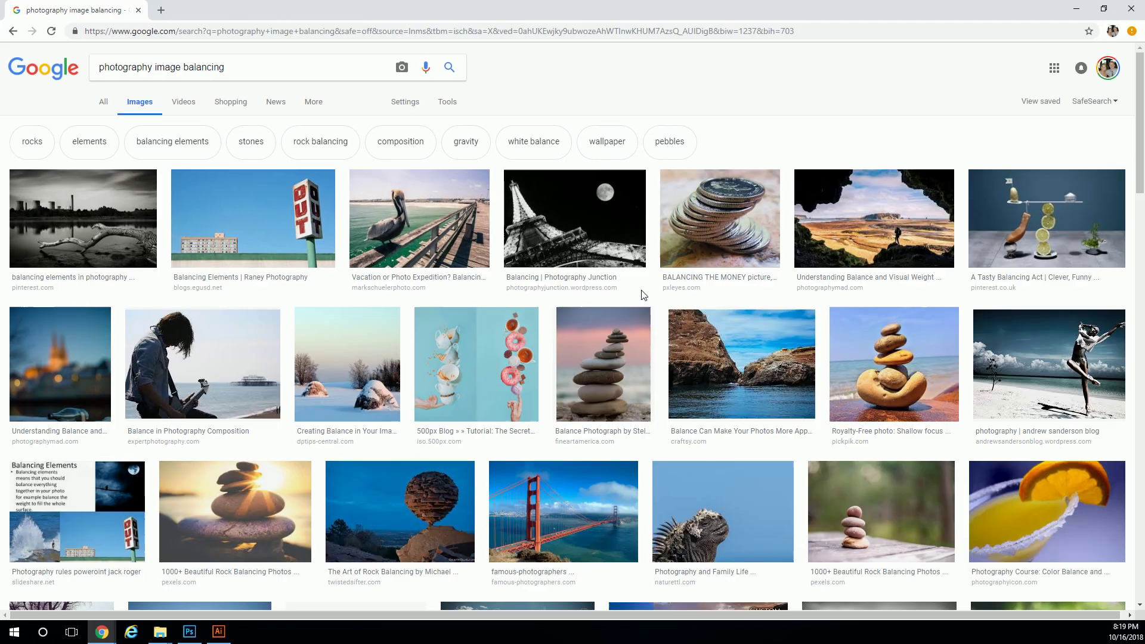
pyautogui.click(273, 177)
pyautogui.rightClick(416, 328)
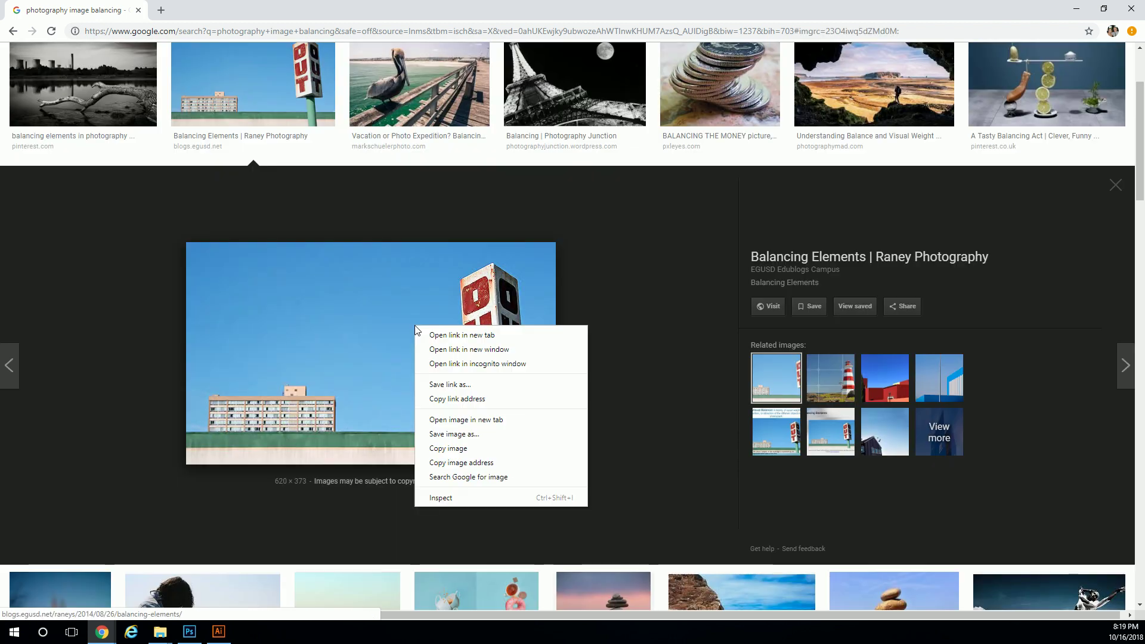
pyautogui.click(463, 448)
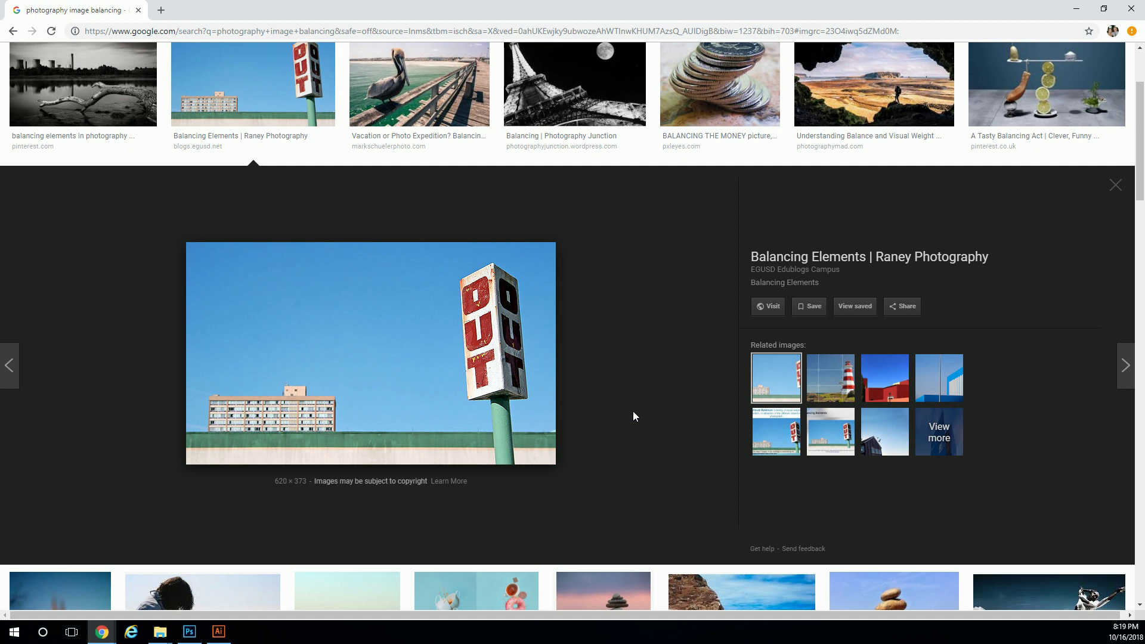
pyautogui.rightClick(431, 307)
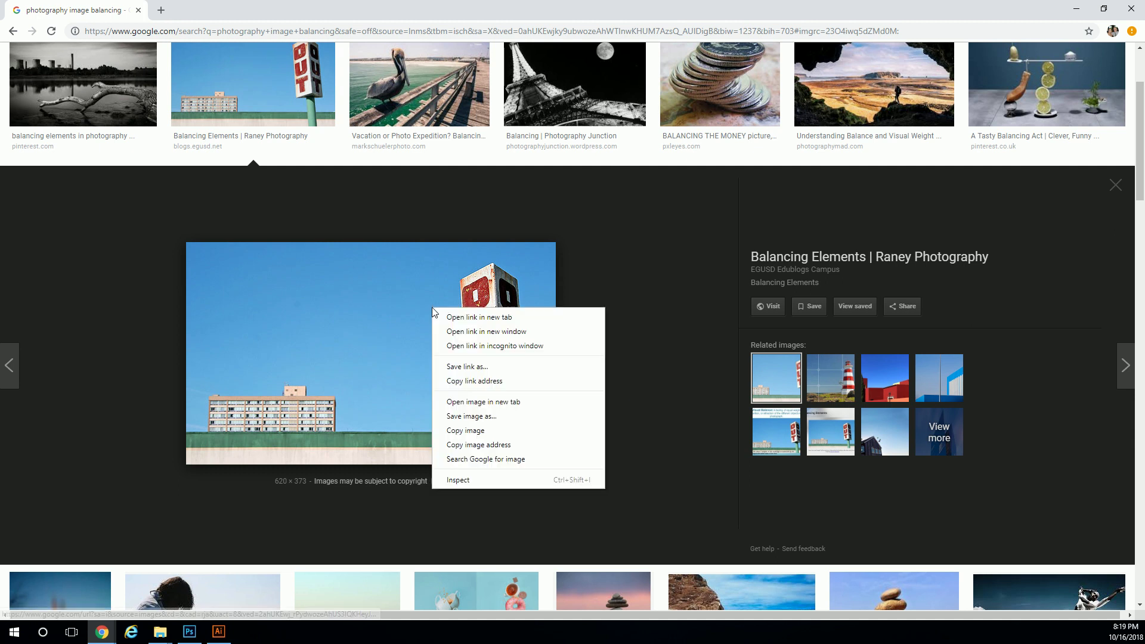
pyautogui.click(481, 432)
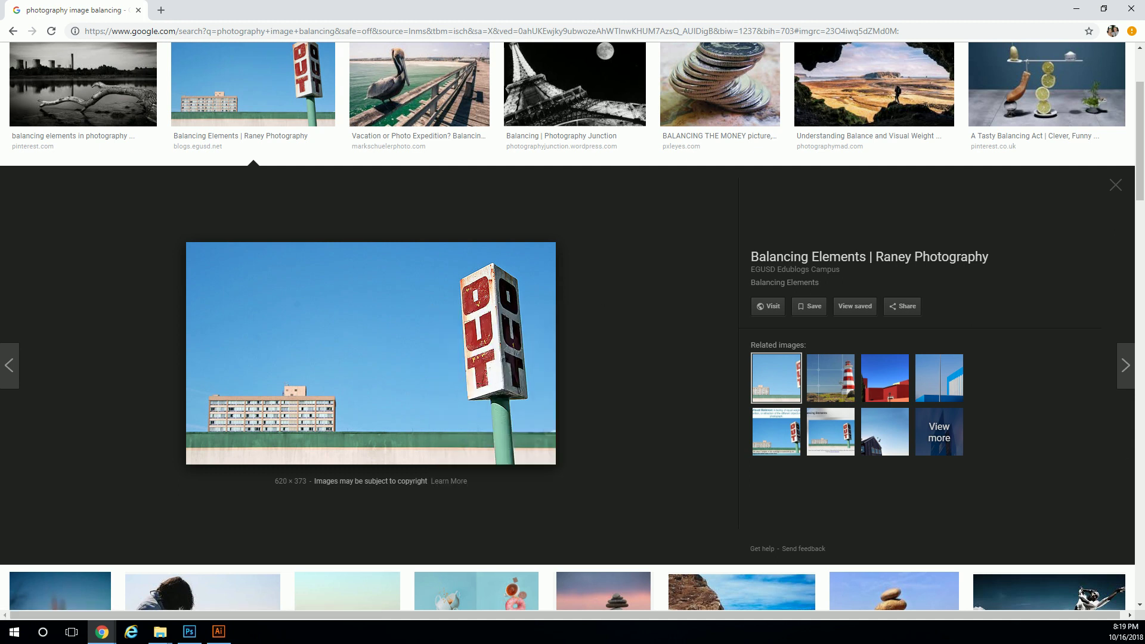
# Switch back to Illustrator, paste the OUT sign photo, and scale it across the artboard to about 11 in wide and 6.6 in high.
pyautogui.hotkey('alt', 'Tab')
pyautogui.hotkey('ctrl', 'v')
pyautogui.moveTo(592, 252); pyautogui.dragTo(639, 328)
pyautogui.moveTo(308, 232); pyautogui.dragTo(93, 113)
pyautogui.hotkey('ctrl', 'z')
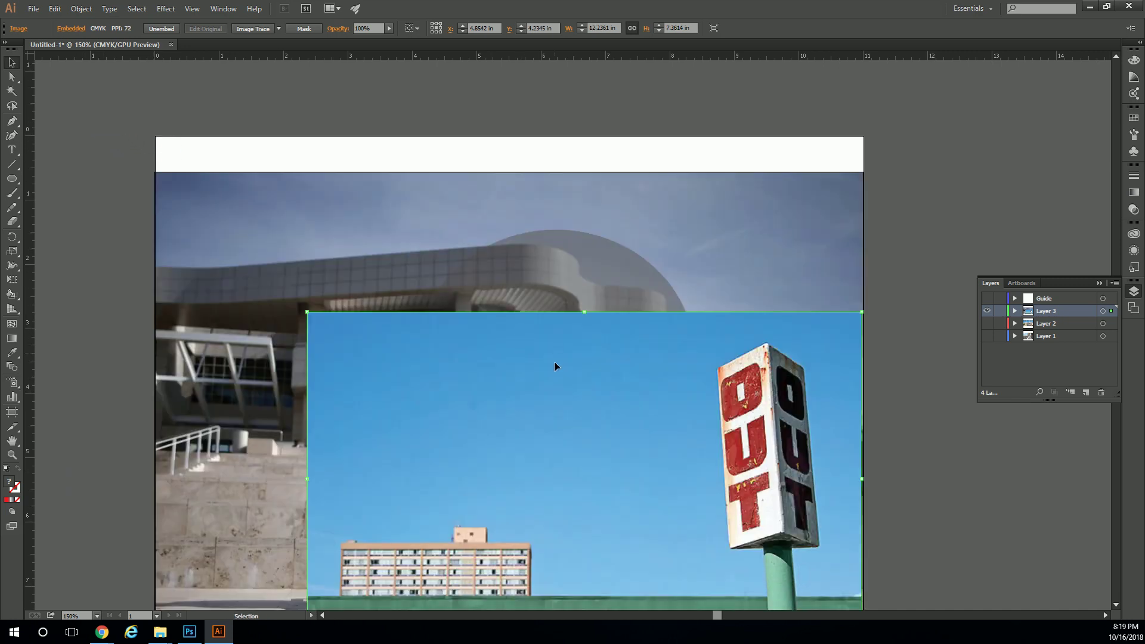
pyautogui.moveTo(311, 314); pyautogui.dragTo(155, 221)
pyautogui.moveTo(373, 341); pyautogui.dragTo(403, 309)
pyautogui.scroll(-2, 538, 285)
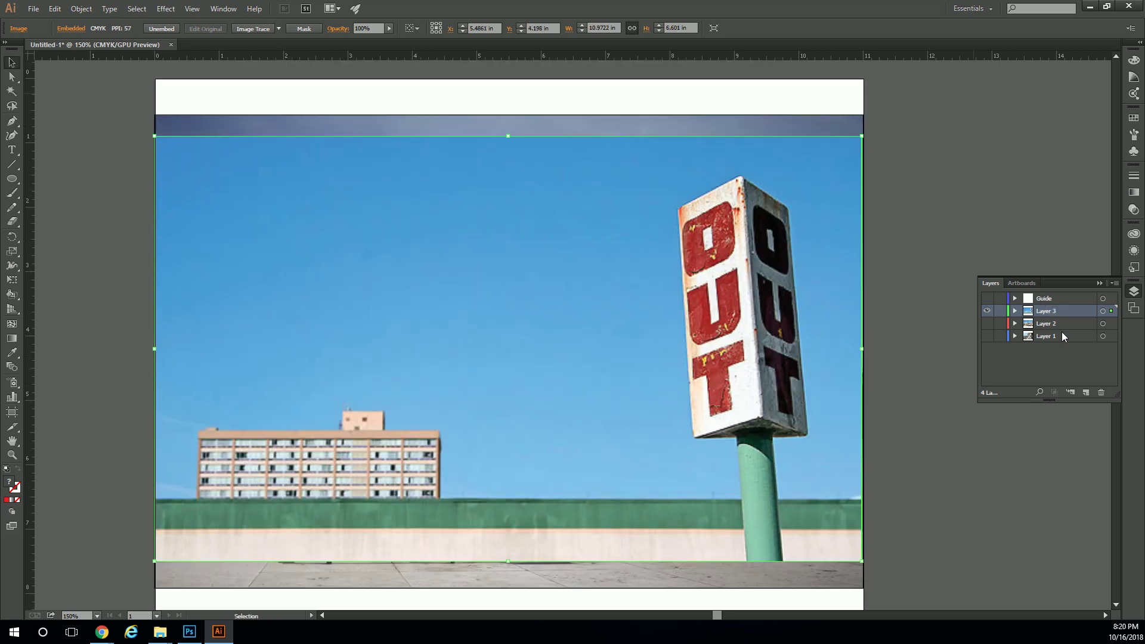
# Create a new layer, send the OUT sign photo to it, and hide Layer 3.
pyautogui.click(1087, 392)
pyautogui.rightClick(693, 251)
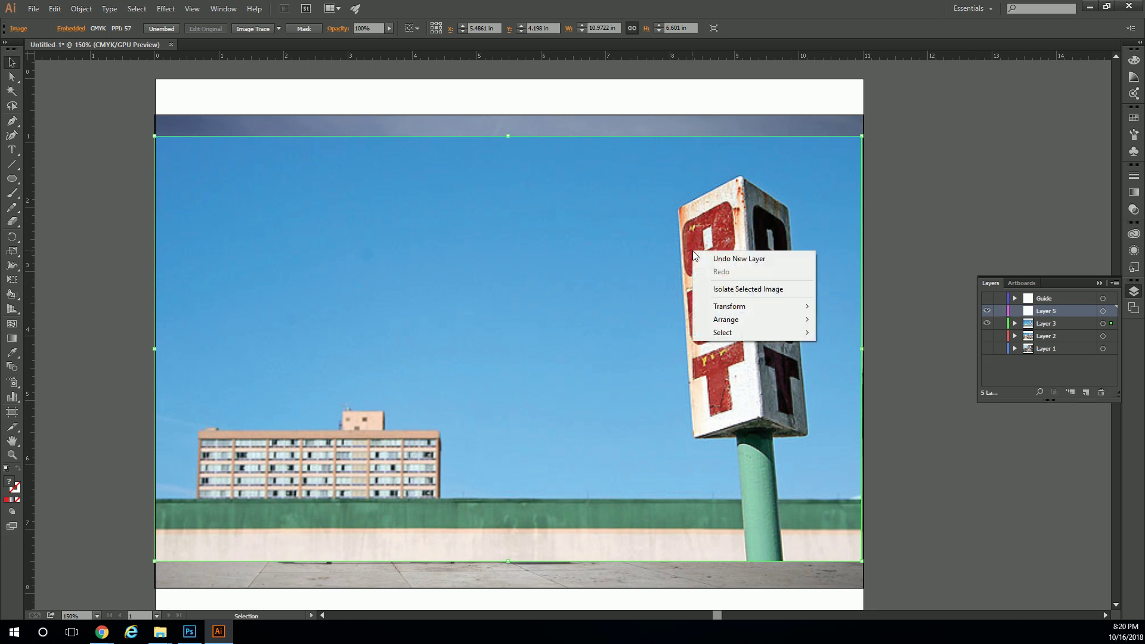
pyautogui.moveTo(793, 320)
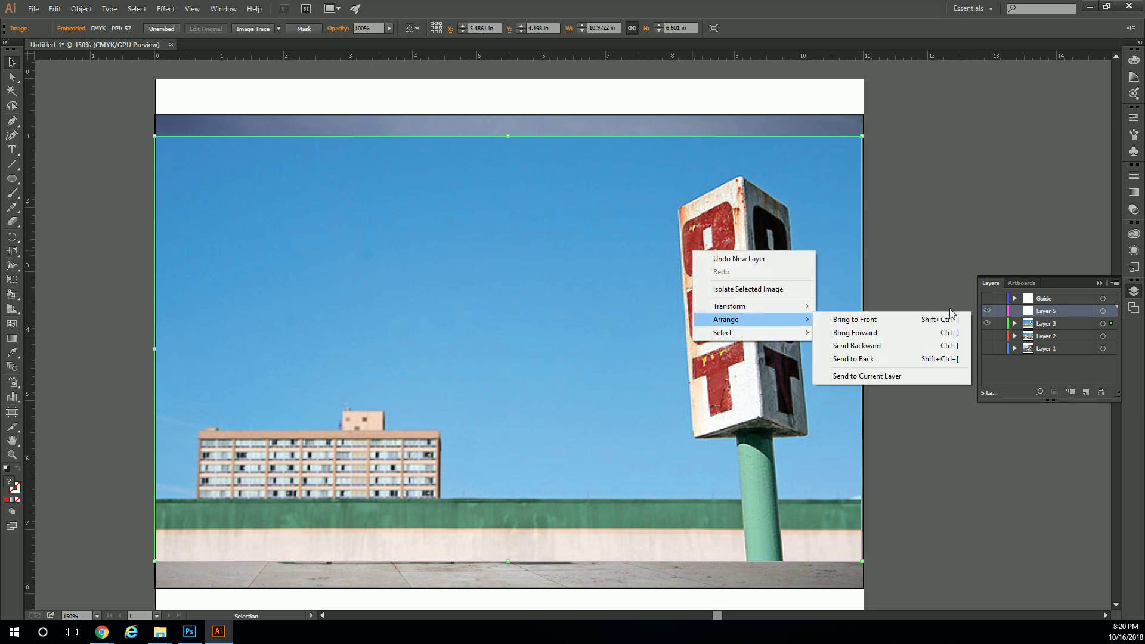
pyautogui.click(868, 376)
pyautogui.click(915, 254)
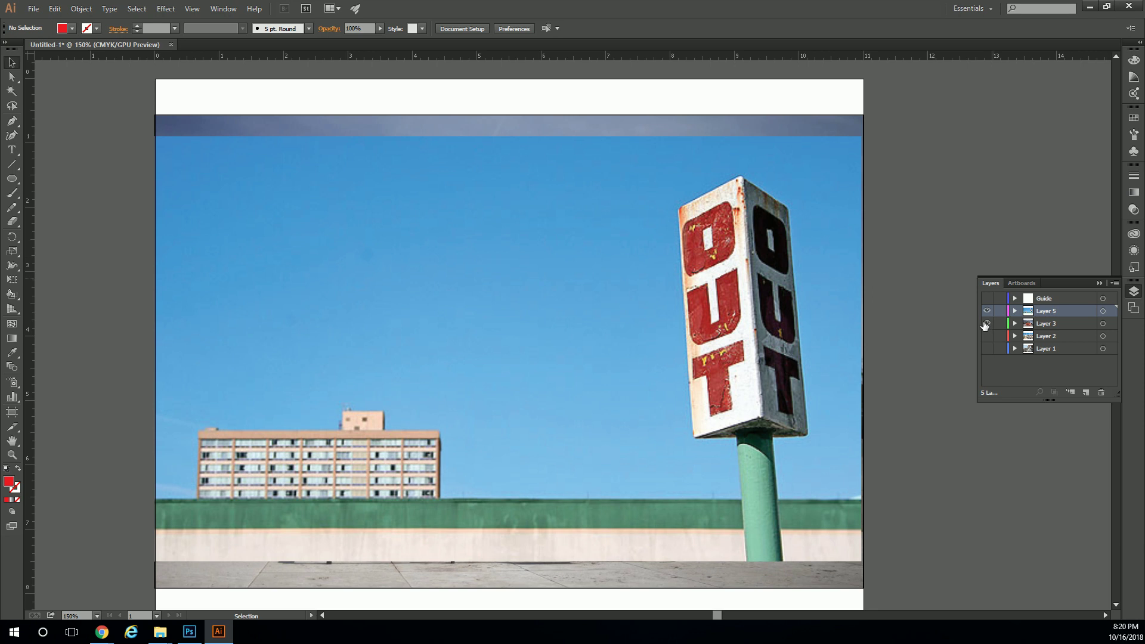
pyautogui.click(988, 323)
pyautogui.click(775, 271)
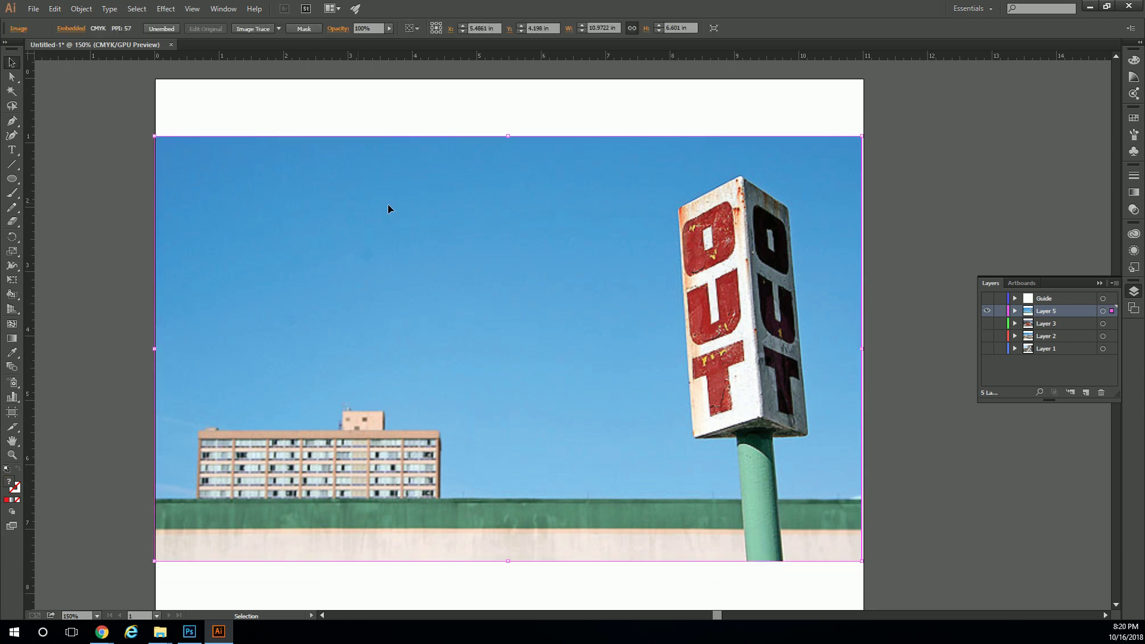
# Copy the red and black ellipses from Layer 3, with Layer 5 hidden meanwhile, and restore the view of Layer 5 only.
pyautogui.click(1035, 325)
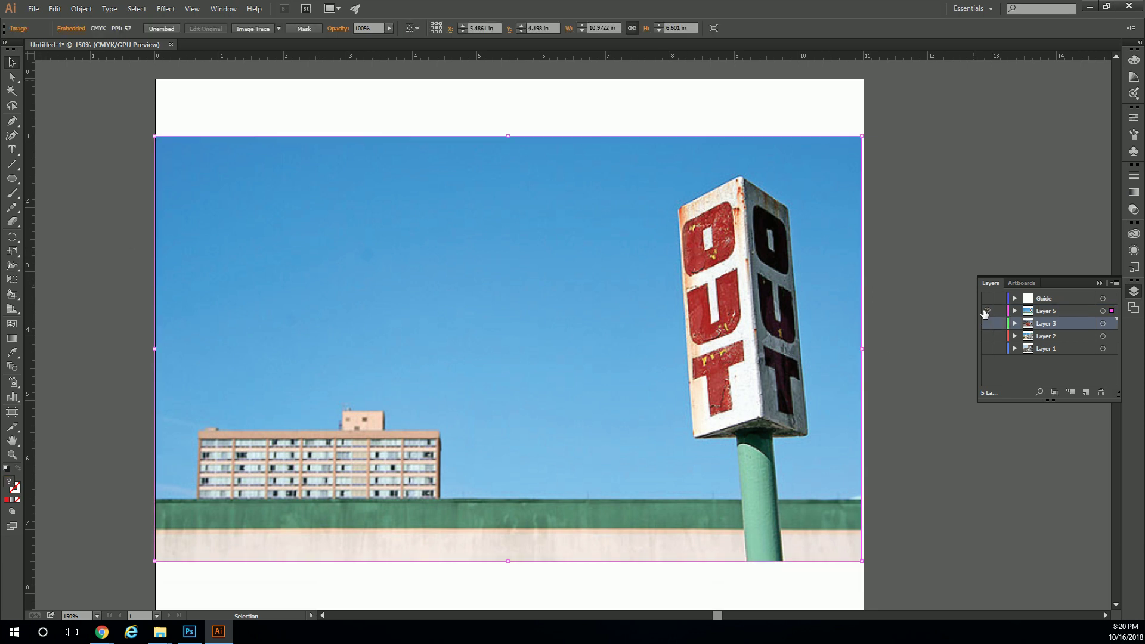
pyautogui.click(987, 311)
pyautogui.click(987, 324)
pyautogui.click(507, 308)
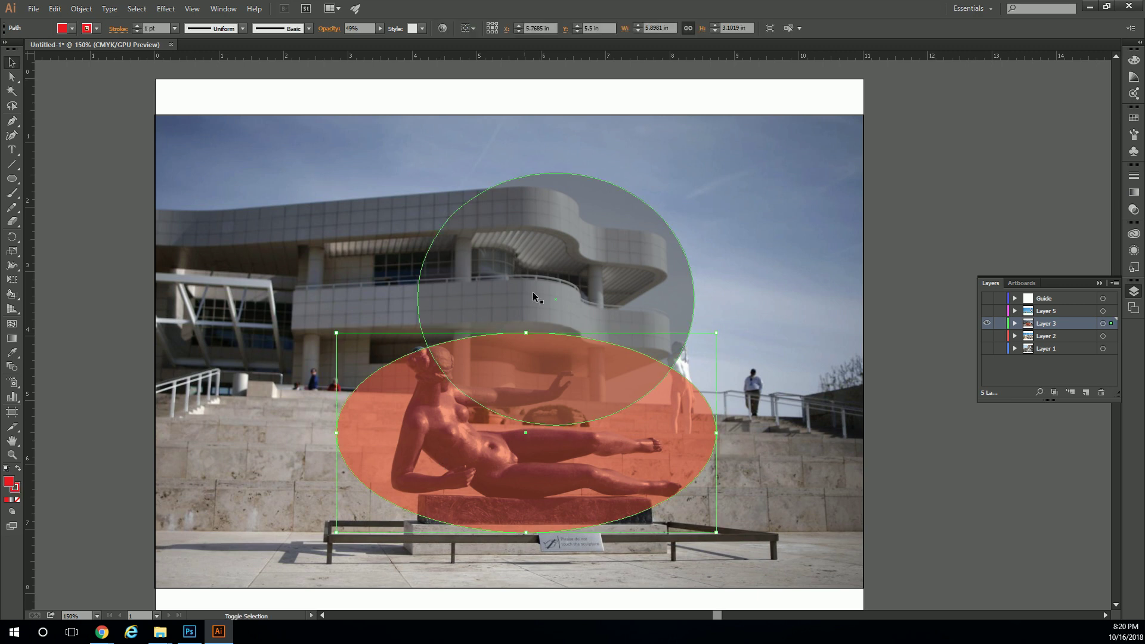
pyautogui.click(987, 324)
pyautogui.click(987, 311)
# Paste the two copied ellipses into Layer 5, over the OUT sign photo.
pyautogui.hotkey('ctrl', 'v')
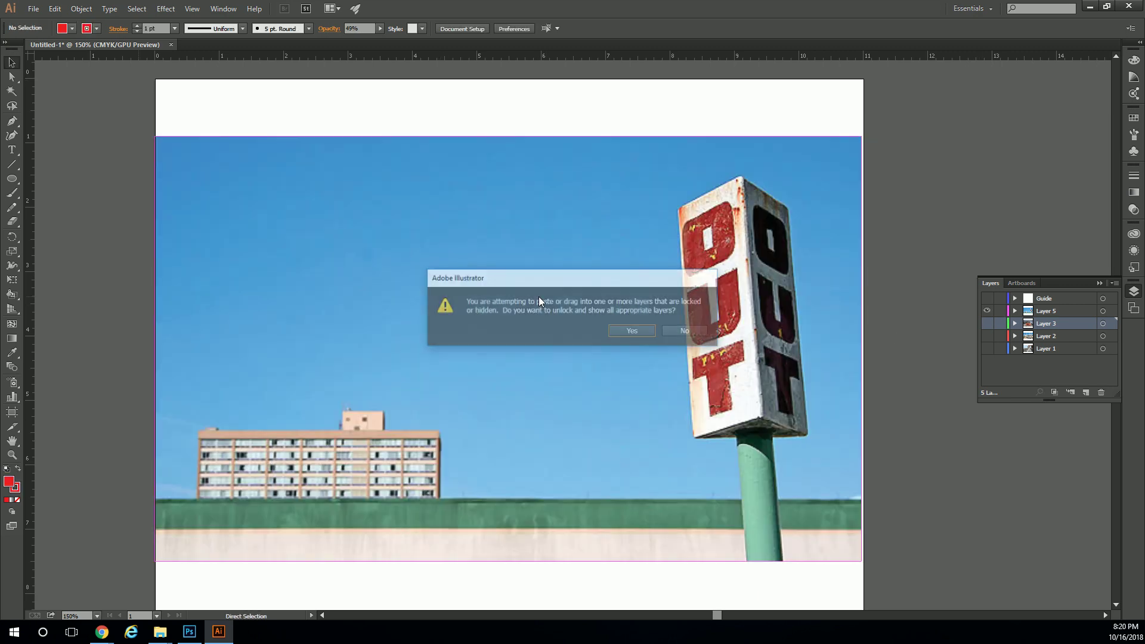
pyautogui.click(633, 332)
pyautogui.click(1056, 311)
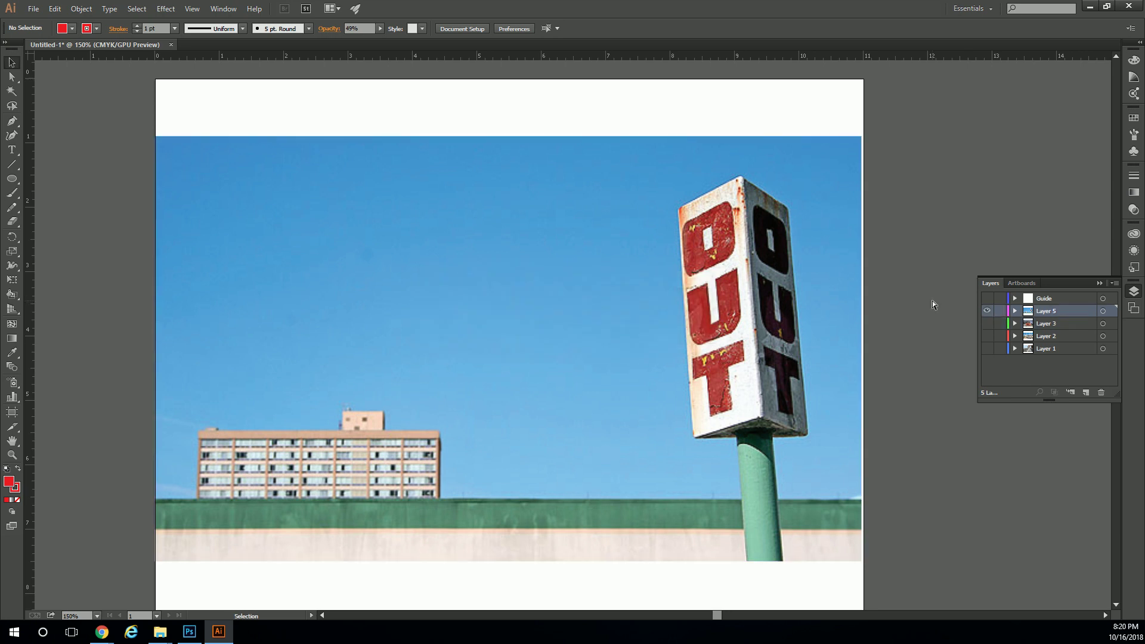
pyautogui.hotkey('ctrl', 'v')
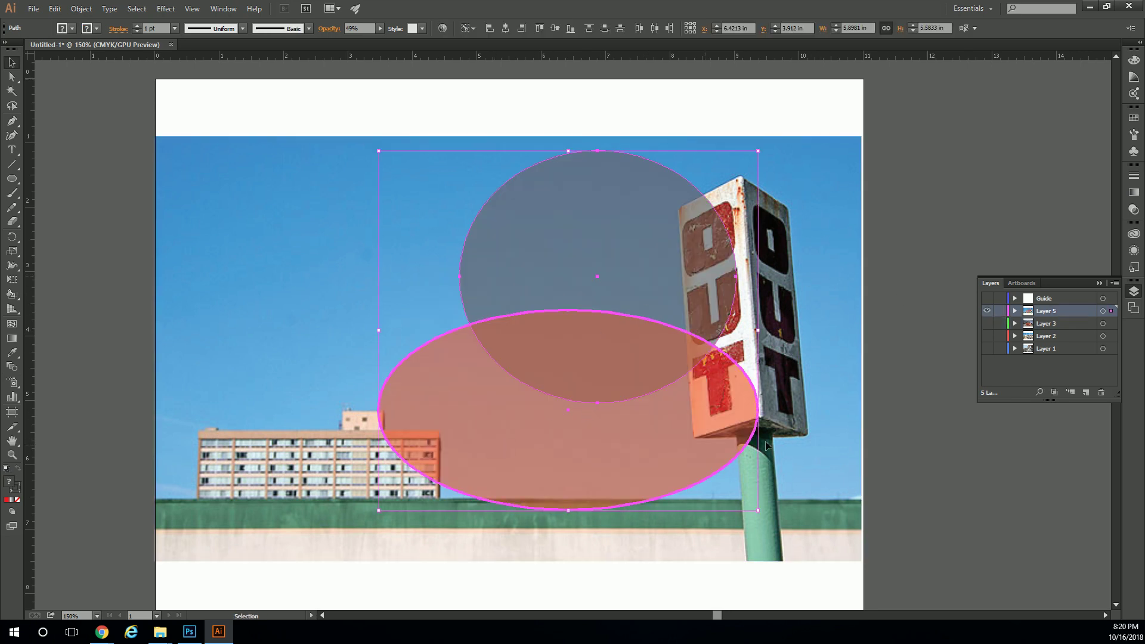
pyautogui.click(892, 415)
# Move the black ellipse over the distant apartment building and resize it to closely surround the building.
pyautogui.moveTo(579, 223); pyautogui.dragTo(312, 363)
pyautogui.moveTo(192, 292); pyautogui.dragTo(187, 394)
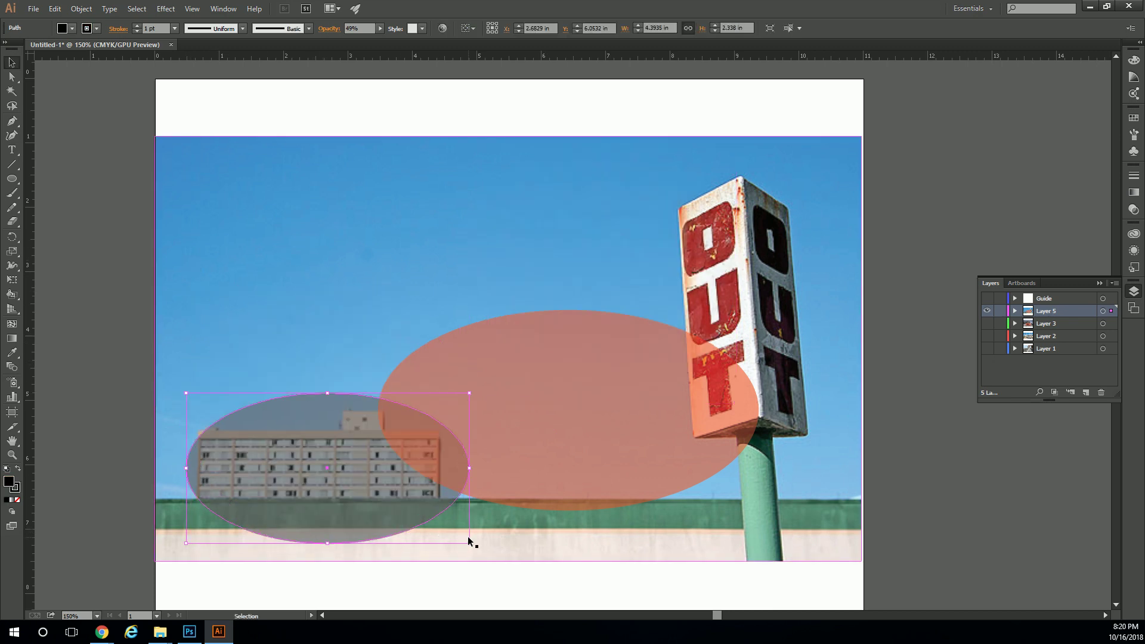
pyautogui.moveTo(469, 542); pyautogui.dragTo(463, 525)
pyautogui.click(606, 392)
pyautogui.click(379, 306)
pyautogui.moveTo(378, 307); pyautogui.dragTo(540, 242)
pyautogui.press('z')
pyautogui.hotkey('ctrl', 'z')
# Reshape the red ellipse into a tall, narrow oval surrounding the OUT sign.
pyautogui.click(539, 332)
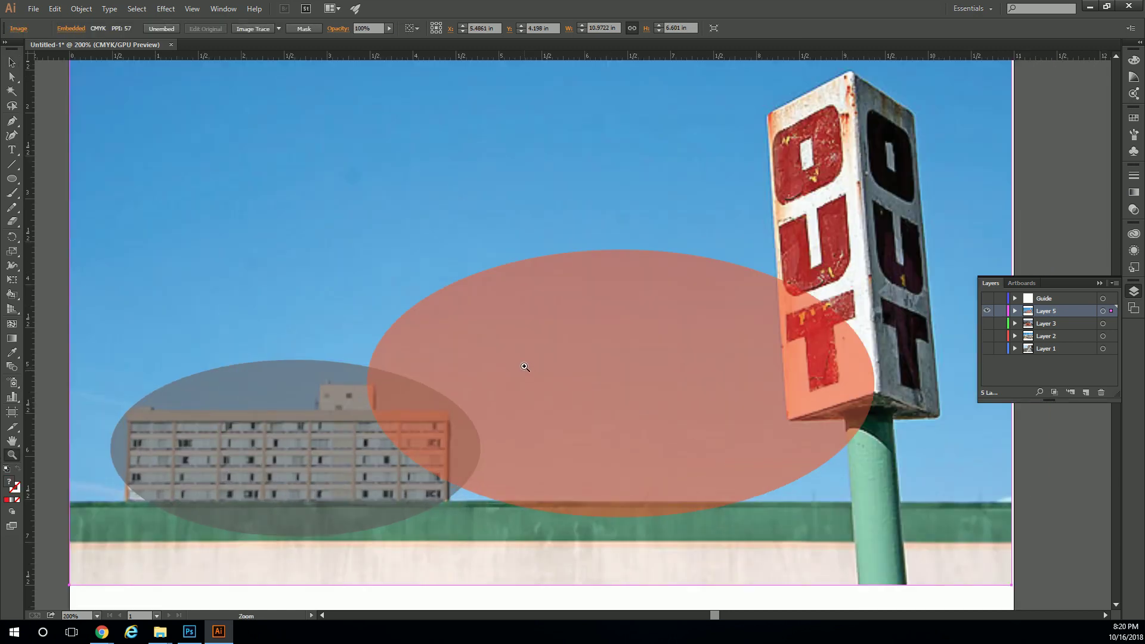
pyautogui.scroll(-1, 531, 358)
pyautogui.keyDown('alt'); pyautogui.click(537, 354); pyautogui.keyUp('alt')
pyautogui.keyDown('alt'); pyautogui.click(536, 351); pyautogui.keyUp('alt')
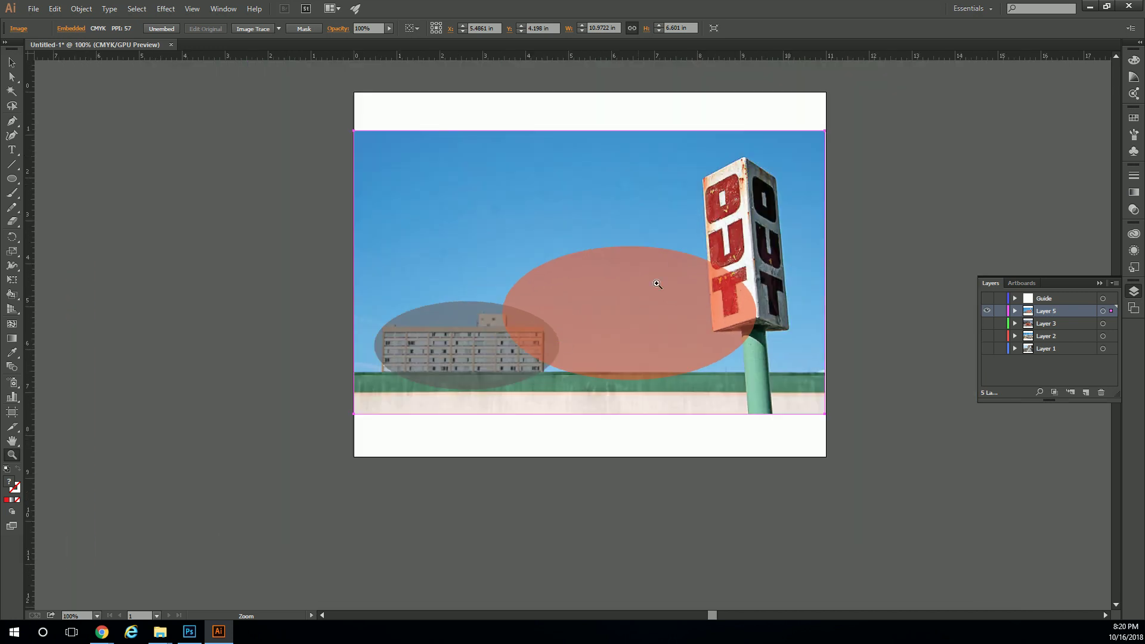
pyautogui.click(626, 312)
pyautogui.click(12, 62)
pyautogui.click(483, 398)
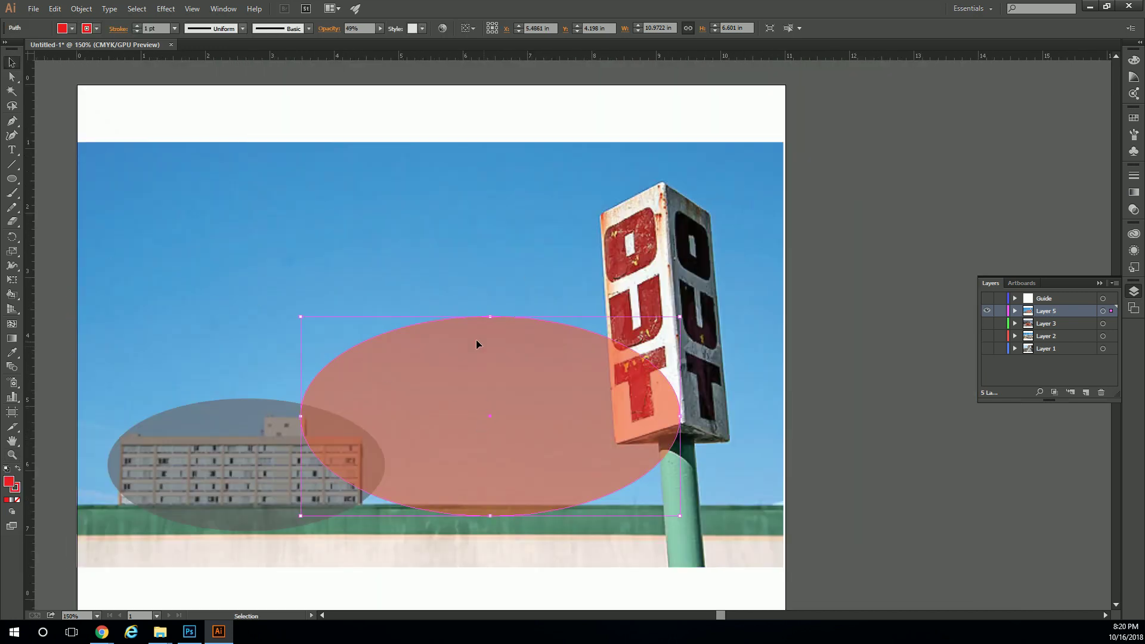
pyautogui.moveTo(302, 316); pyautogui.dragTo(585, 173)
pyautogui.moveTo(680, 515); pyautogui.dragTo(749, 465)
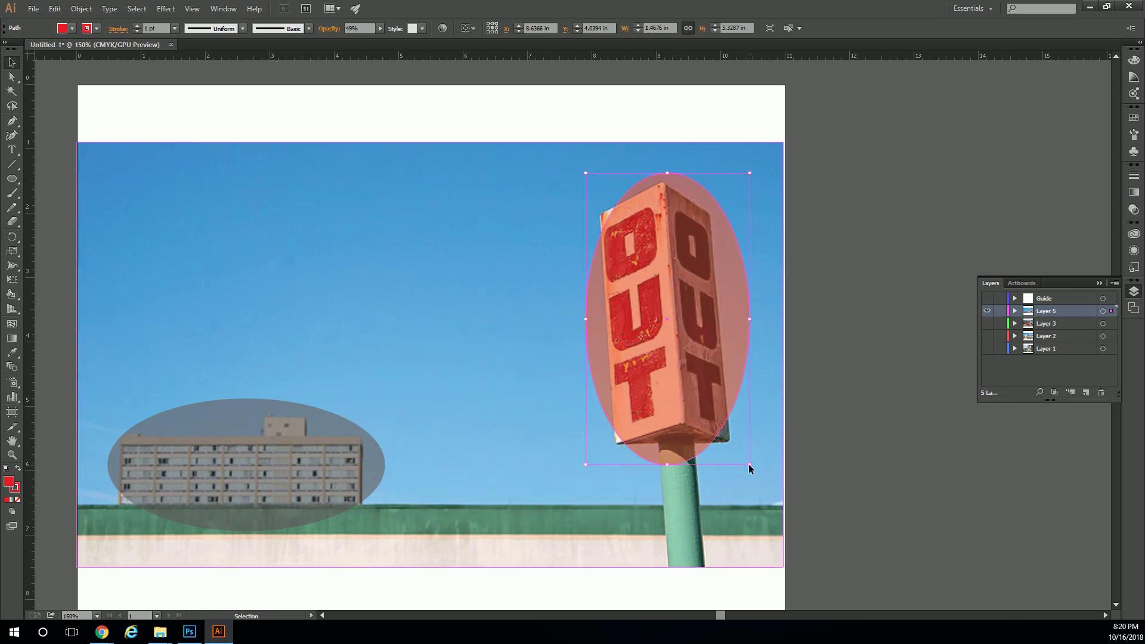
pyautogui.click(852, 394)
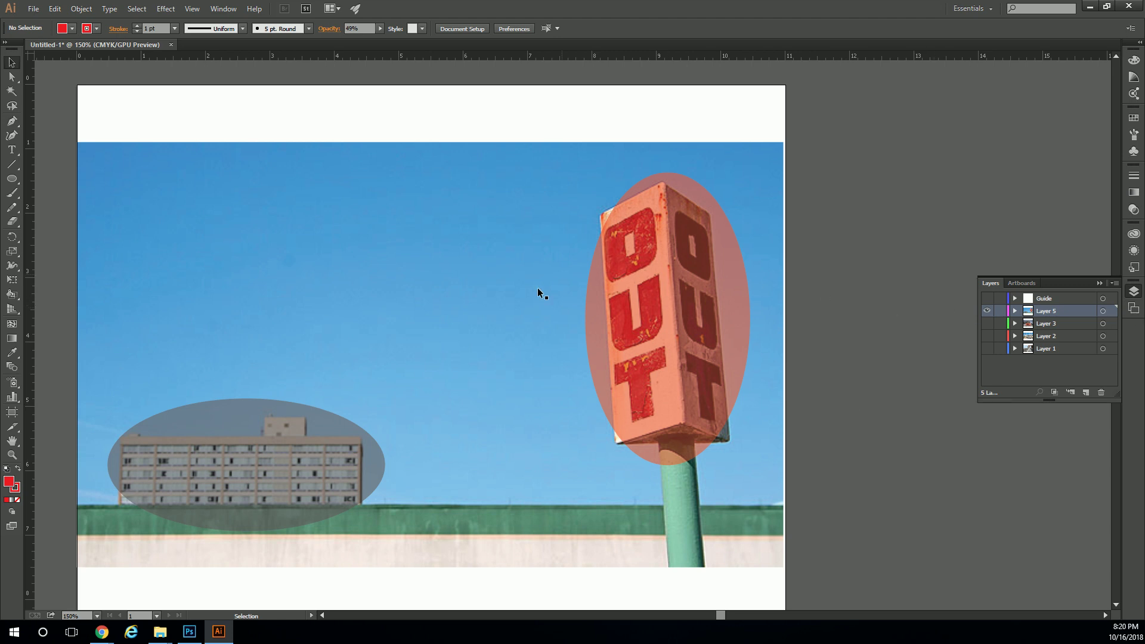
pyautogui.scroll(-2, 597, 262)
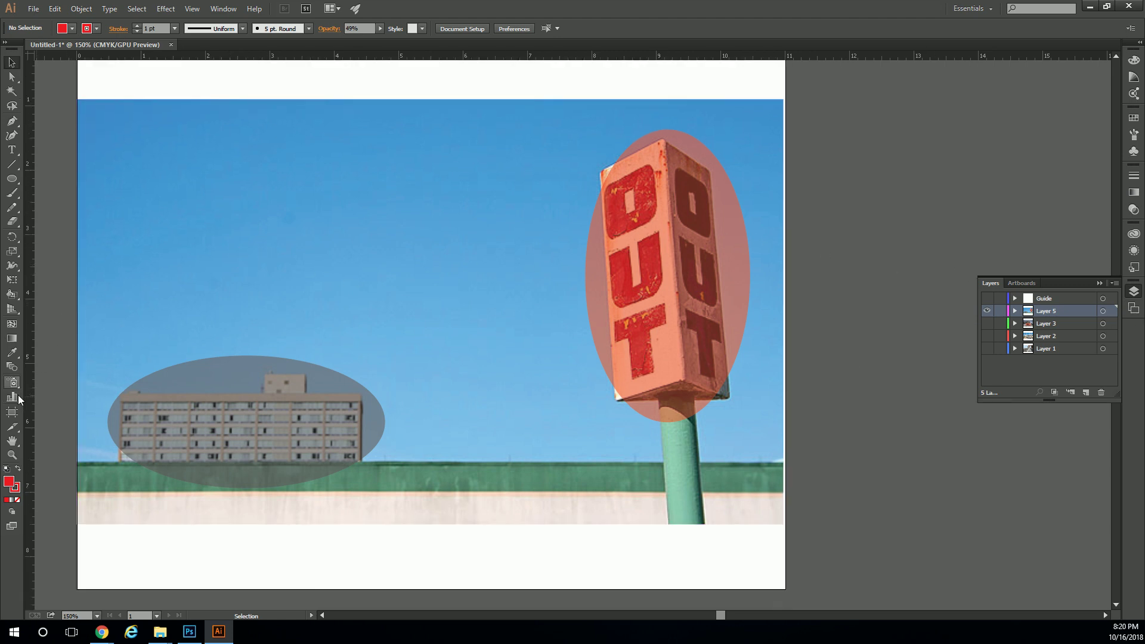
pyautogui.click(13, 455)
pyautogui.keyDown('alt'); pyautogui.click(284, 383); pyautogui.keyUp('alt')
pyautogui.click(705, 228)
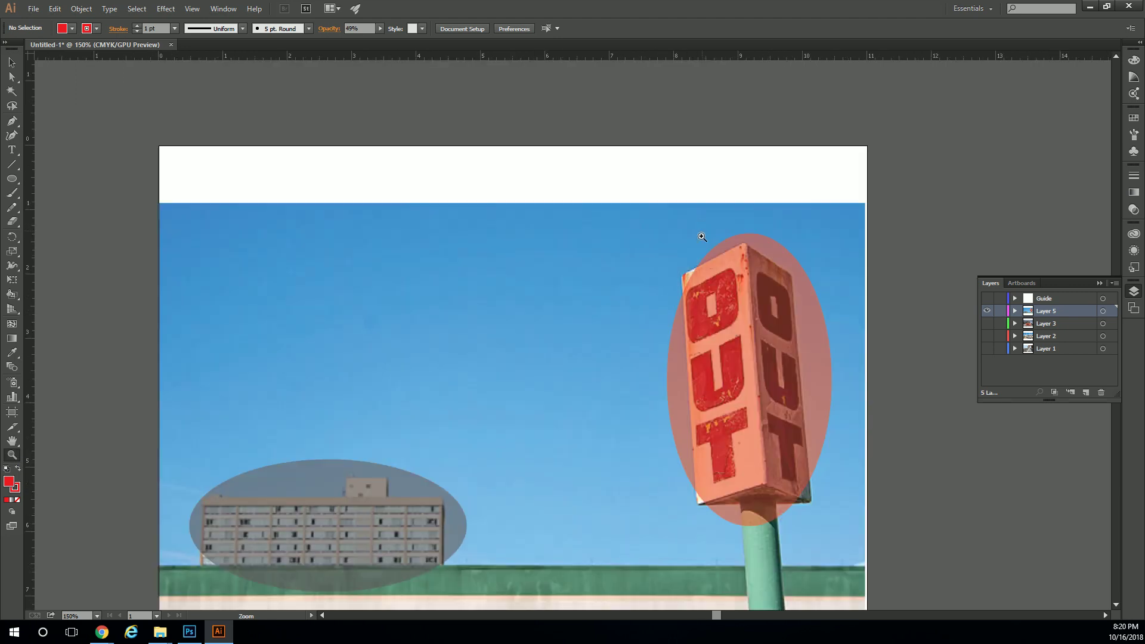
pyautogui.scroll(-4, 468, 233)
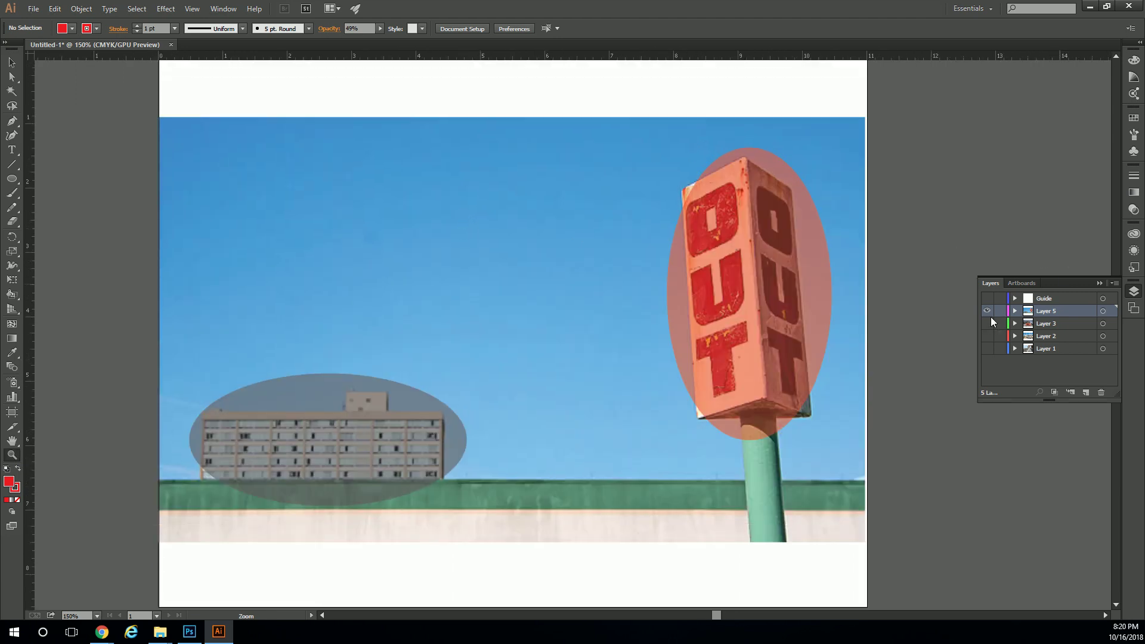
# Add a new layer directly above Layer 5, then select Layer 3 and make it visible.
pyautogui.click(1044, 325)
pyautogui.click(1081, 393)
pyautogui.moveTo(1046, 325); pyautogui.dragTo(1045, 306)
pyautogui.click(1043, 336)
pyautogui.click(987, 336)
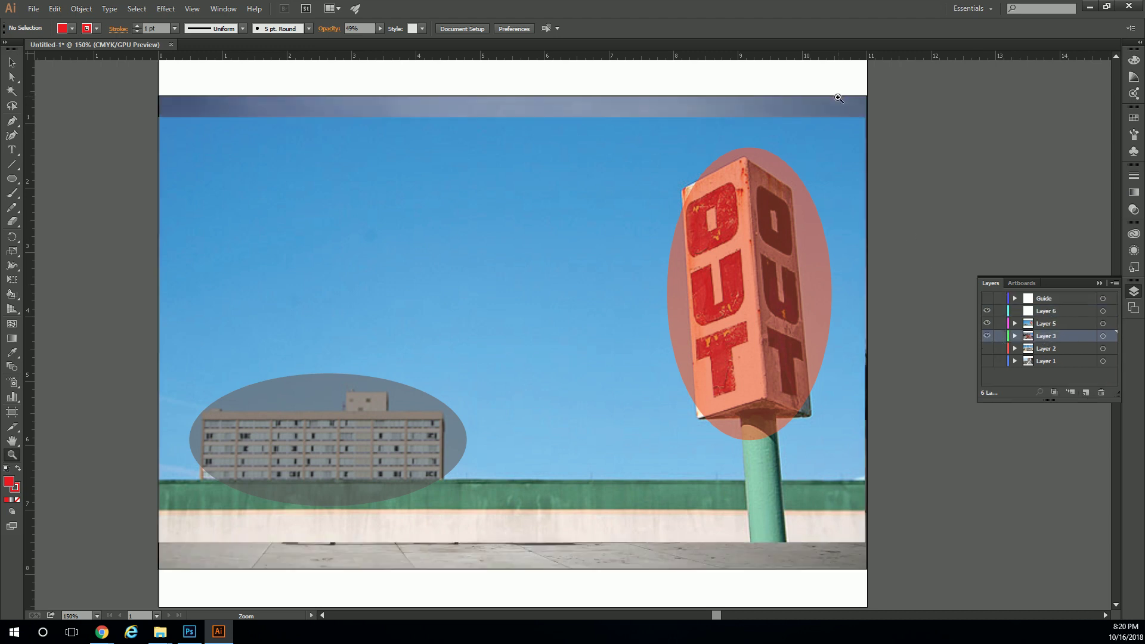
# Move the rectangular frame outline from Layer 3 into Layer 6.
pyautogui.click(11, 62)
pyautogui.click(269, 98)
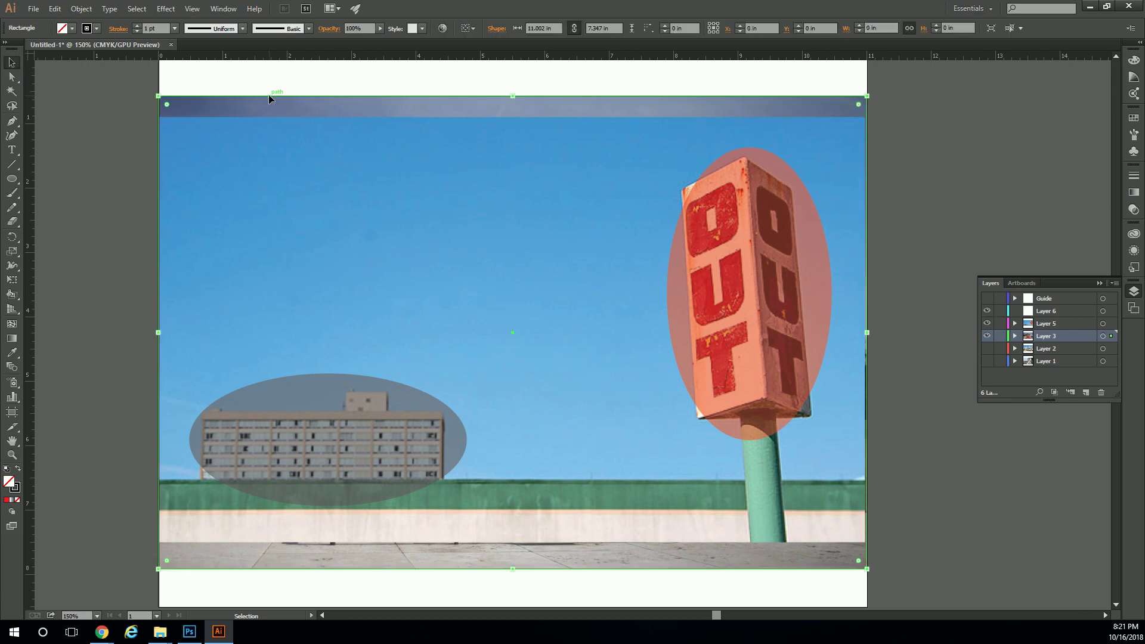
pyautogui.click(1056, 311)
pyautogui.rightClick(833, 91)
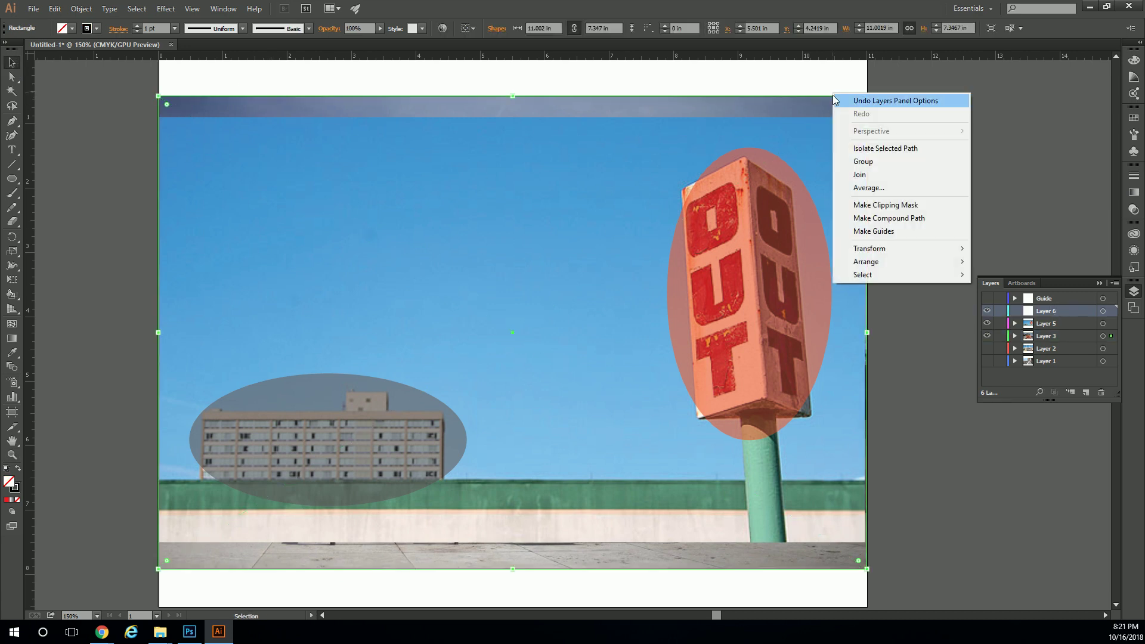
pyautogui.moveTo(910, 262)
pyautogui.click(1017, 320)
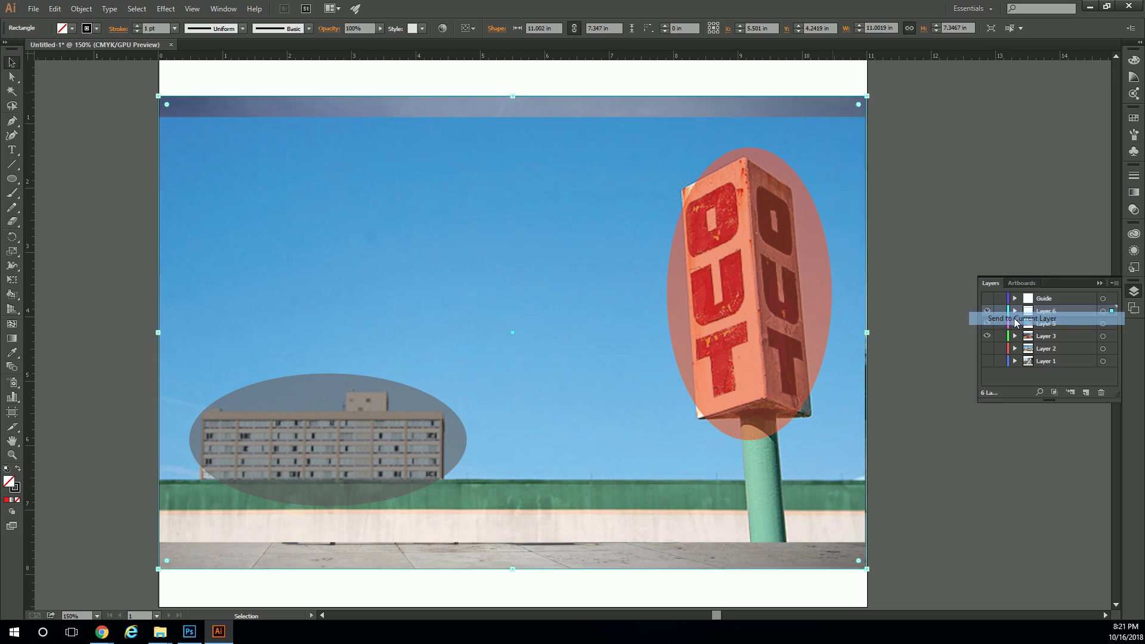
pyautogui.click(939, 290)
# Add a new layer above Layer 5 and move the red and black ellipses into it.
pyautogui.click(1038, 324)
pyautogui.click(1086, 393)
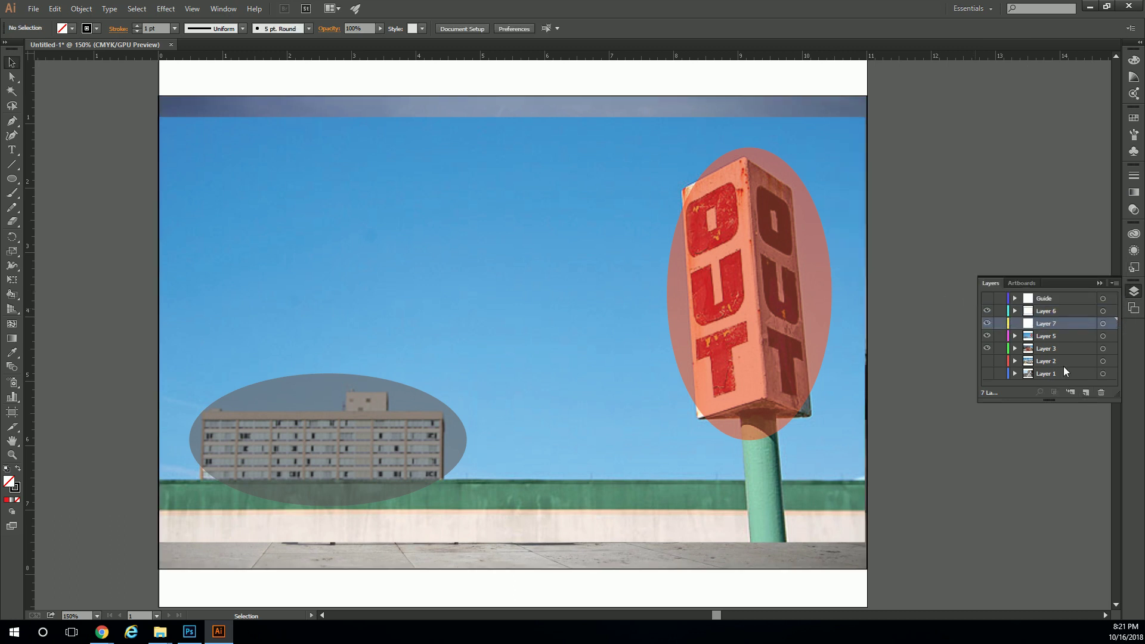
pyautogui.click(757, 222)
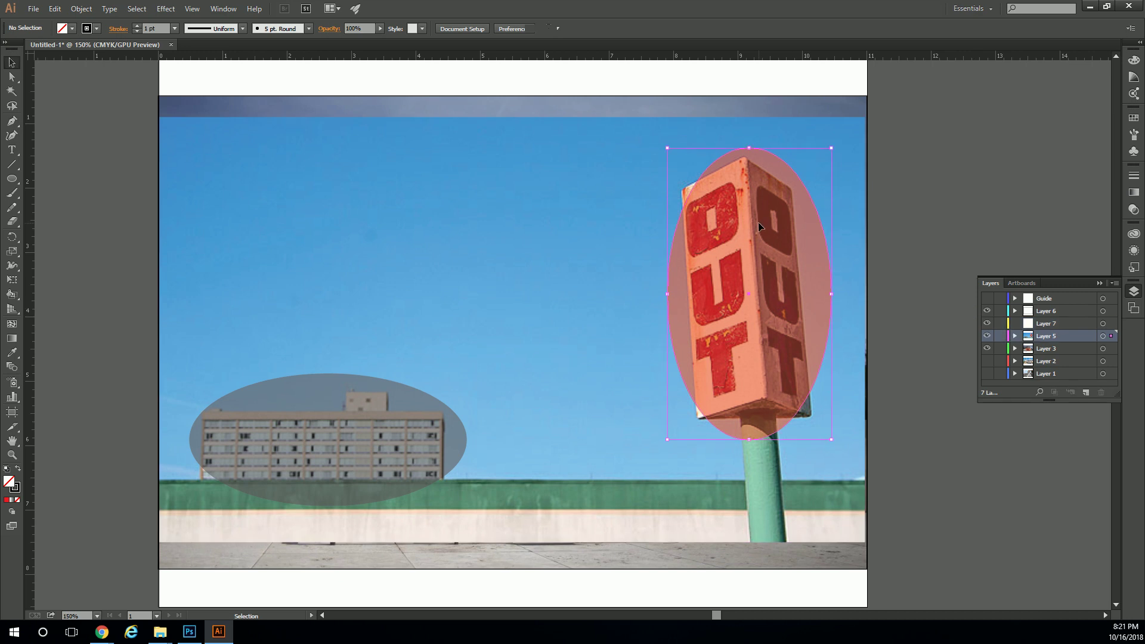
pyautogui.keyDown('shift'); pyautogui.click(332, 400); pyautogui.keyUp('shift')
pyautogui.click(1053, 327)
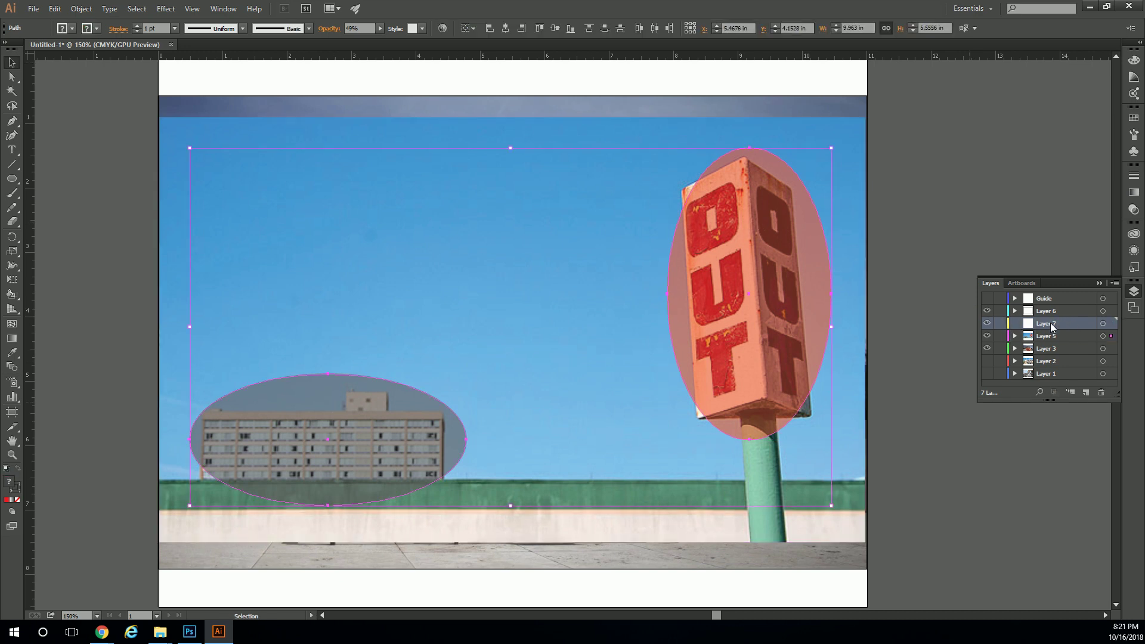
pyautogui.rightClick(783, 296)
pyautogui.moveTo(830, 441)
pyautogui.click(920, 494)
pyautogui.click(931, 305)
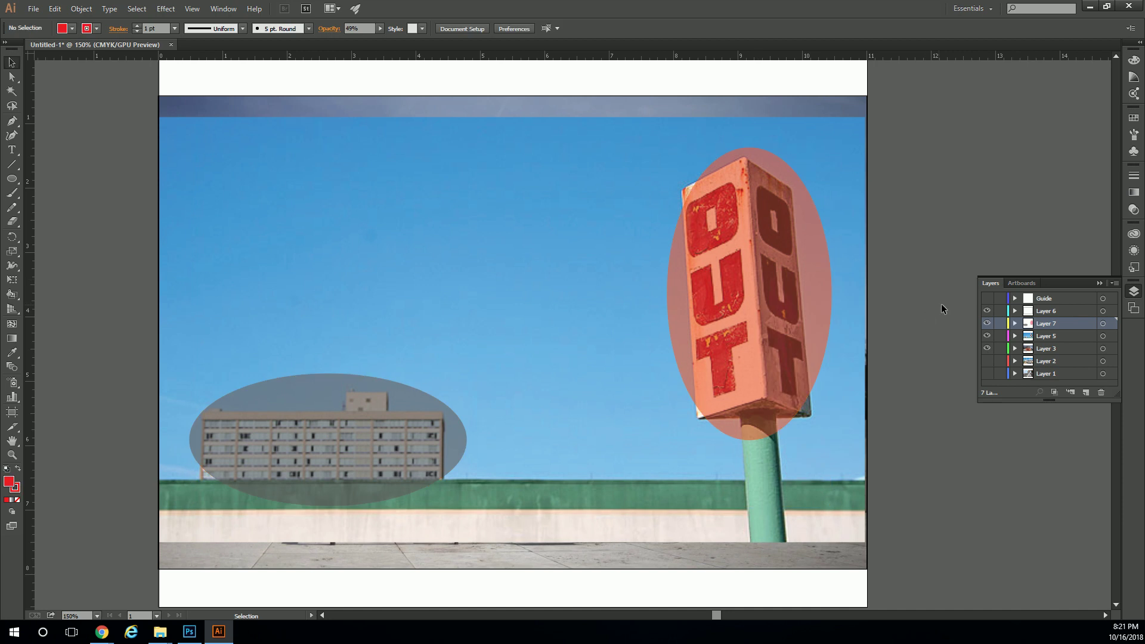
# Hide Layers 3 and 5, and shorten the frame rectangle from above and below to about 6.28 in tall.
pyautogui.click(988, 349)
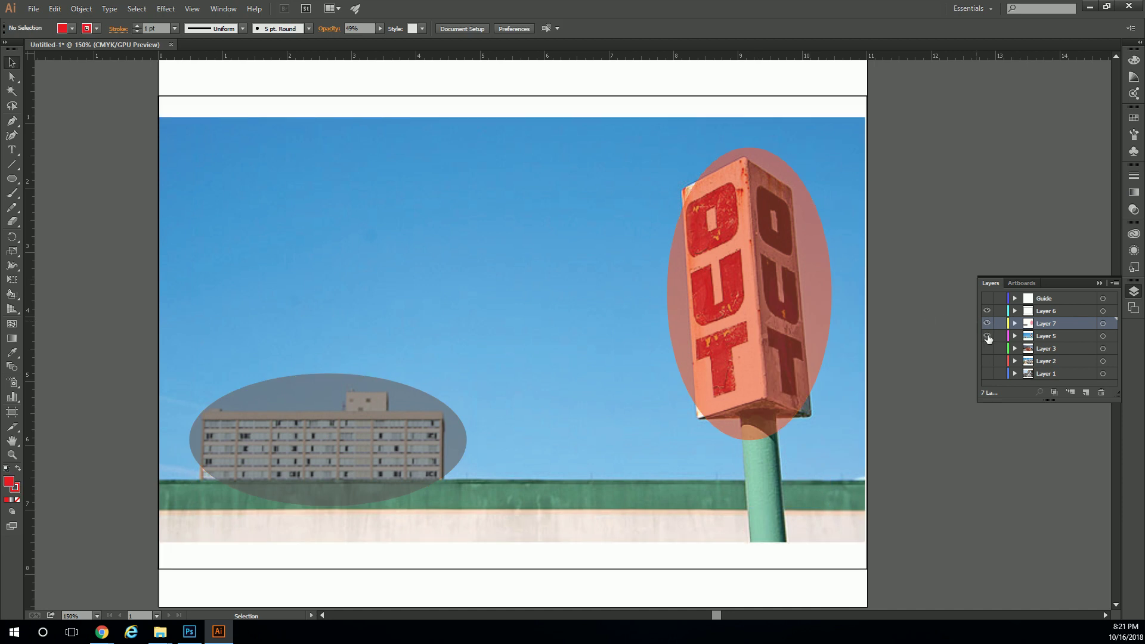
pyautogui.click(988, 336)
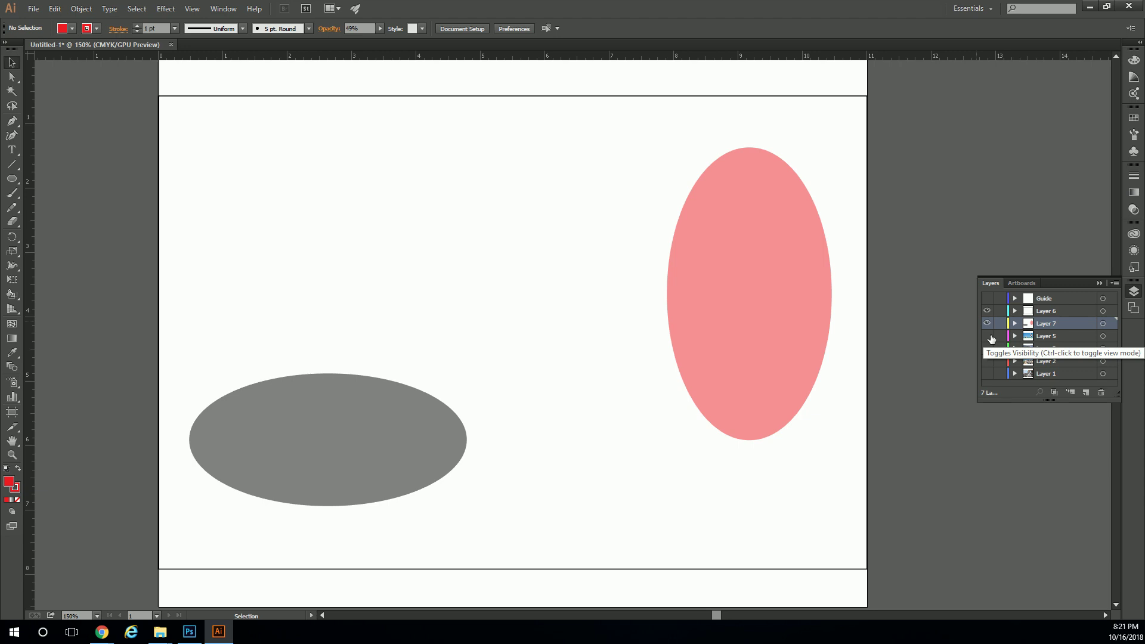
pyautogui.click(636, 96)
pyautogui.moveTo(514, 97); pyautogui.dragTo(514, 124)
pyautogui.moveTo(513, 572); pyautogui.dragTo(513, 528)
pyautogui.click(123, 219)
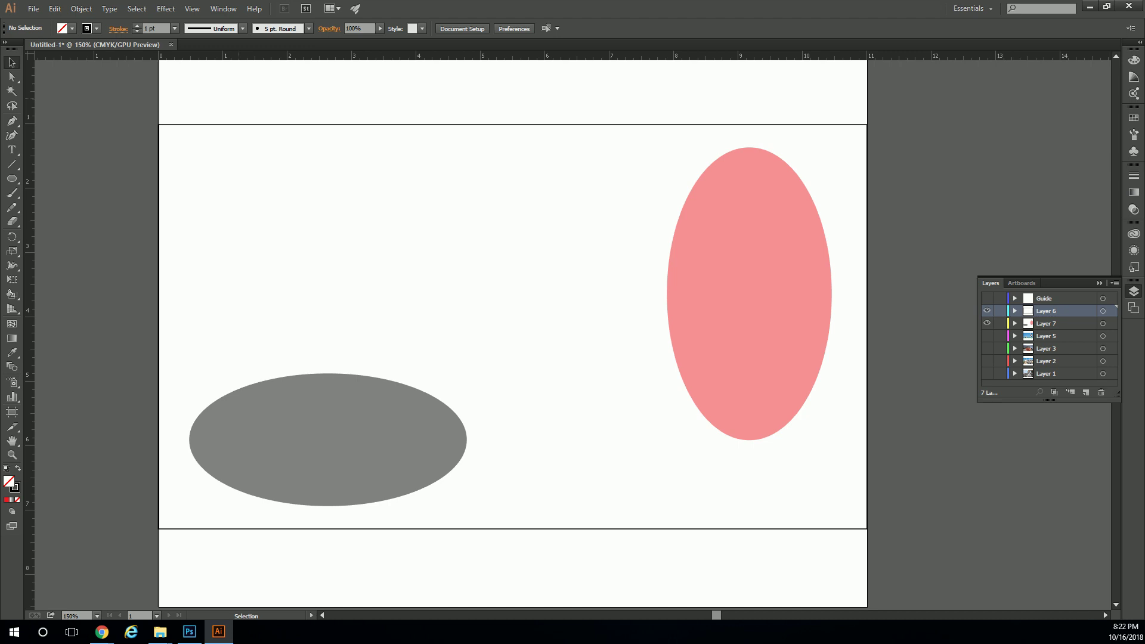
# Delete the grey ellipse and stretch the red ellipse to fill most of the frame.
pyautogui.click(340, 410)
pyautogui.press('Delete')
pyautogui.click(723, 276)
pyautogui.moveTo(667, 148); pyautogui.dragTo(199, 159)
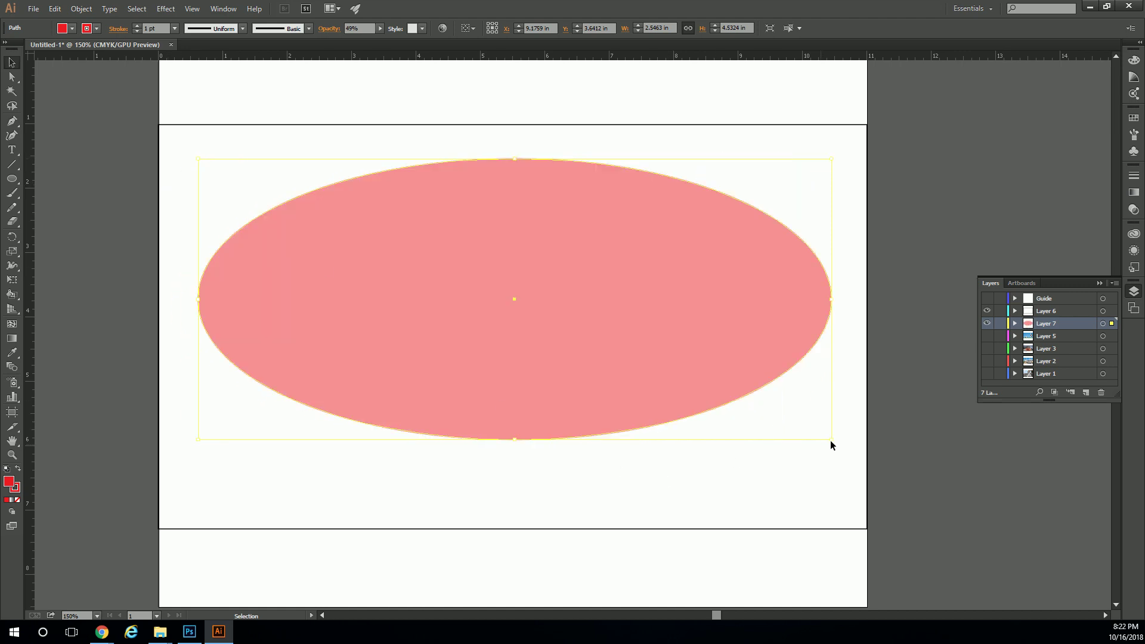
pyautogui.moveTo(831, 439); pyautogui.dragTo(829, 481)
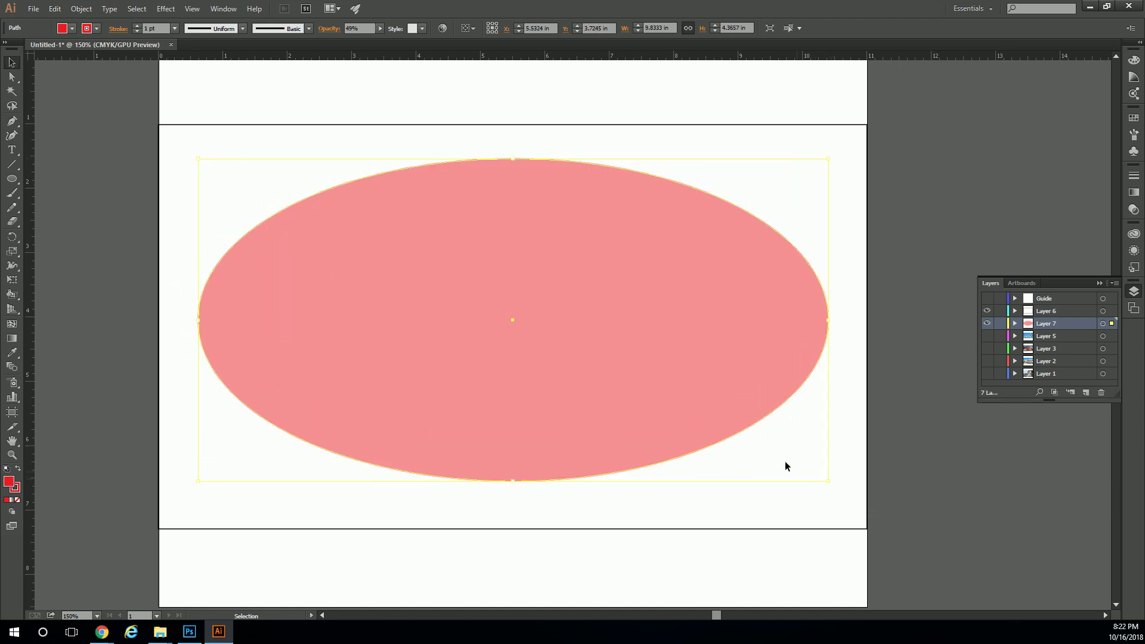
# Replace the red ellipse with two vertical red lines spanning the frame's height, at about 1.3 in and 9.8 in across.
pyautogui.press('Delete')
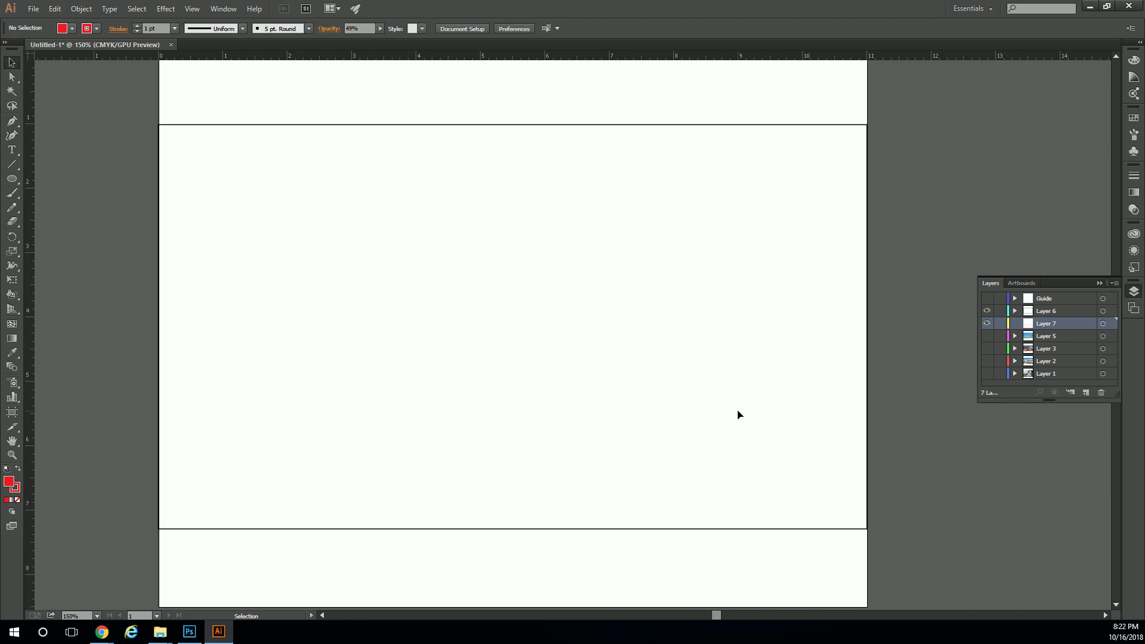
pyautogui.press('l')
pyautogui.click(12, 164)
pyautogui.moveTo(242, 124); pyautogui.dragTo(237, 529)
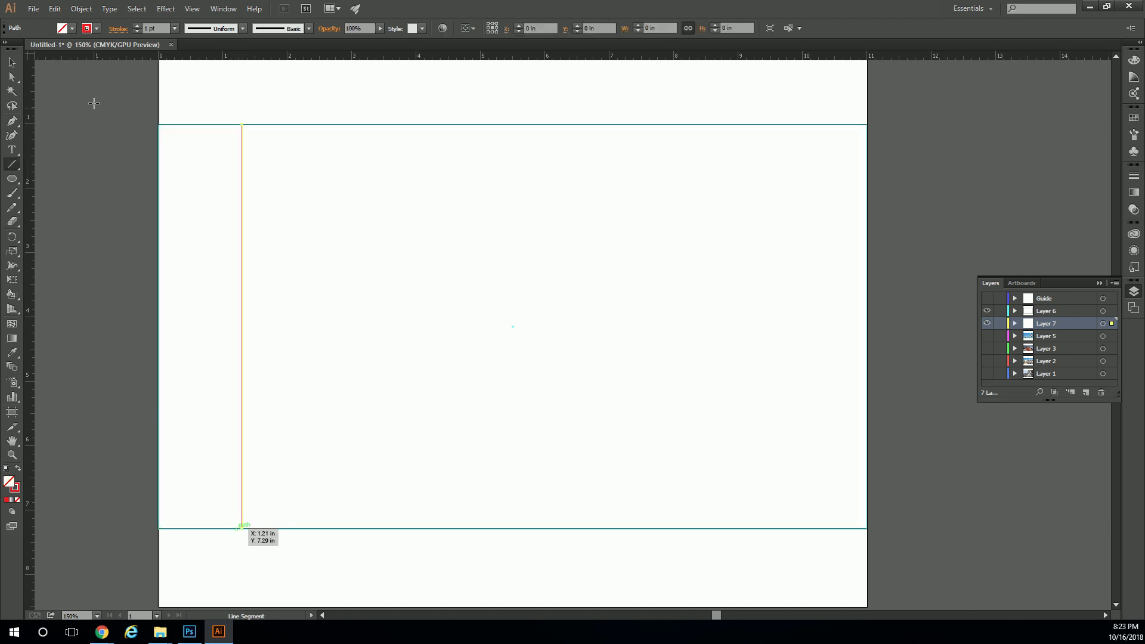
pyautogui.hotkey('ctrl', 'c')
pyautogui.press('v')
pyautogui.click(199, 145)
pyautogui.hotkey('ctrl', 'v')
pyautogui.moveTo(569, 167); pyautogui.dragTo(791, 164)
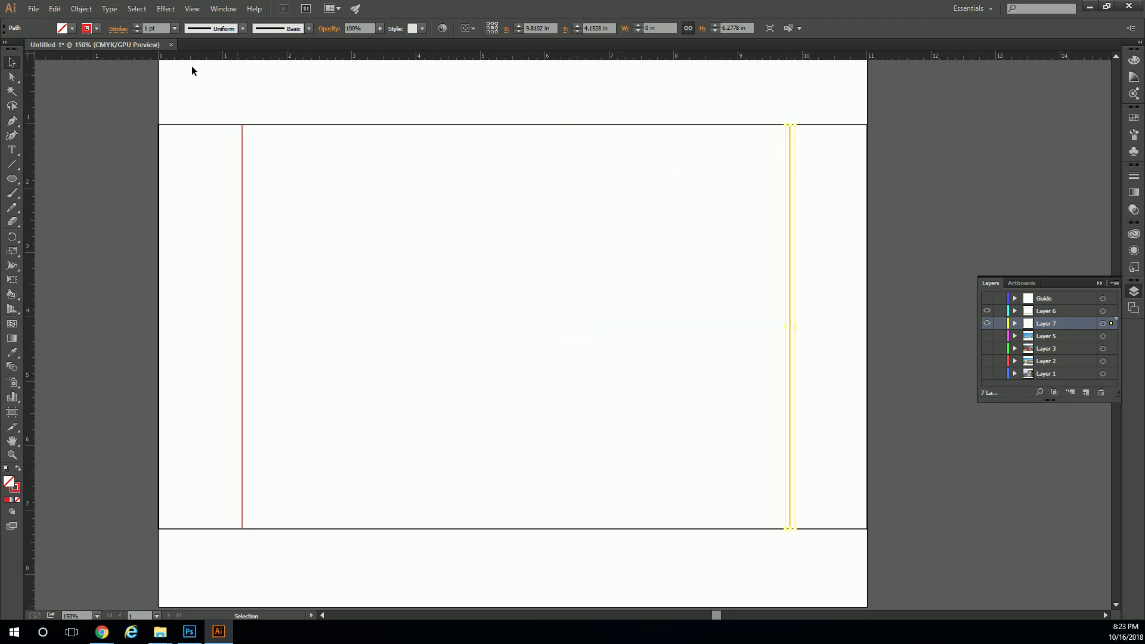
# Draw two horizontal red lines across the frame, one near its upper edge and one near its lower edge.
pyautogui.click(18, 167)
pyautogui.moveTo(159, 182); pyautogui.dragTo(867, 190)
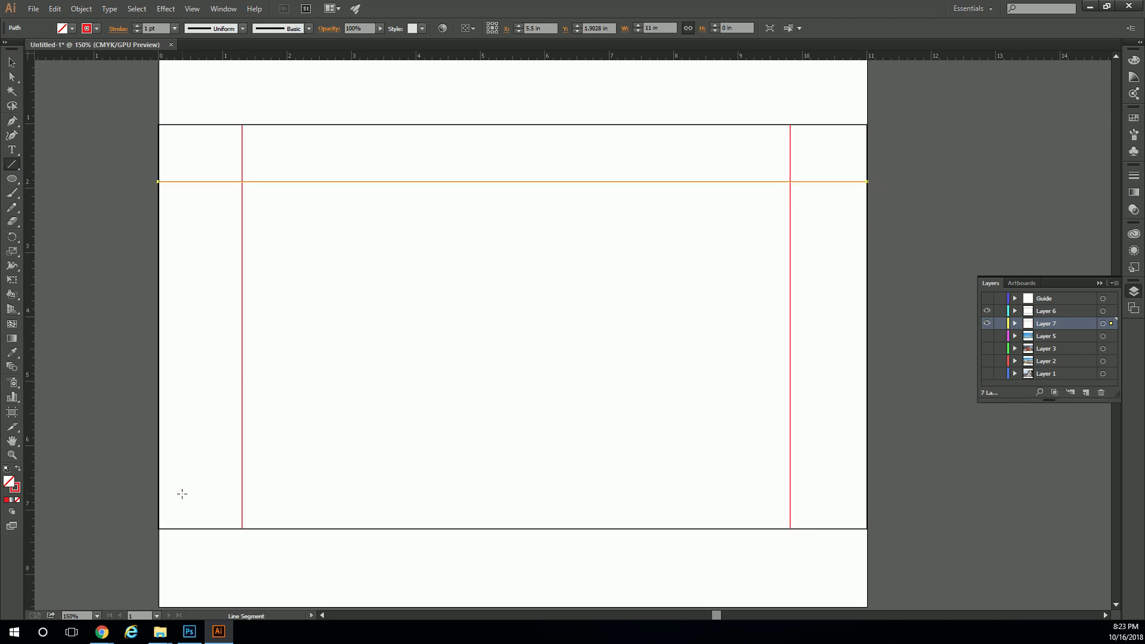
pyautogui.moveTo(156, 471); pyautogui.dragTo(862, 465)
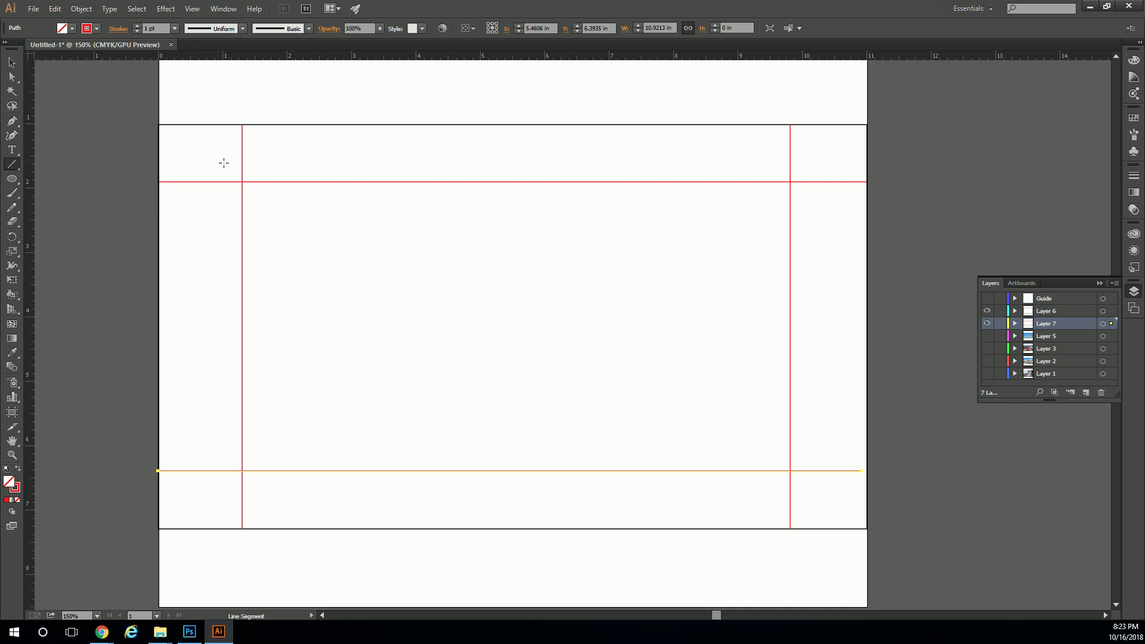
# Undo the two horizontal lines and delete both vertical lines.
pyautogui.press('v')
pyautogui.hotkey('ctrl', 'z')
pyautogui.hotkey('ctrl', 'z')
pyautogui.click(245, 185)
pyautogui.press('Delete')
pyautogui.click(788, 213)
pyautogui.press('Delete')
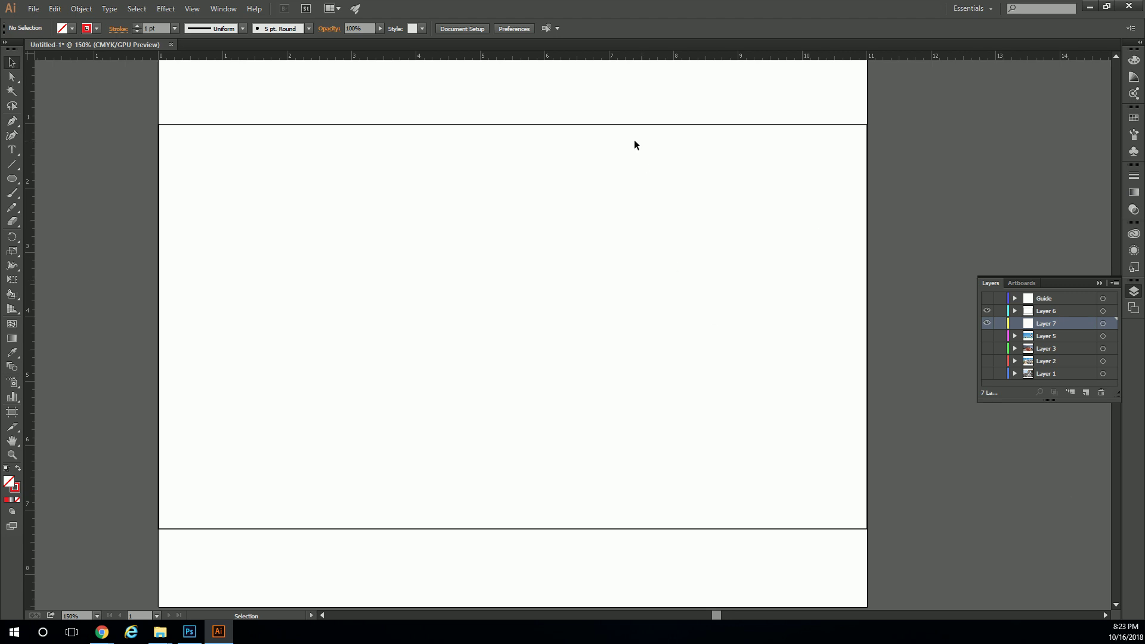
# Draw four crossing diagonal red lines between the frame's edges.
pyautogui.click(12, 171)
pyautogui.moveTo(159, 418); pyautogui.dragTo(604, 125)
pyautogui.moveTo(160, 157); pyautogui.dragTo(171, 161)
pyautogui.moveTo(225, 125); pyautogui.dragTo(881, 333)
pyautogui.moveTo(871, 287); pyautogui.dragTo(442, 520)
pyautogui.moveTo(157, 312); pyautogui.dragTo(668, 529)
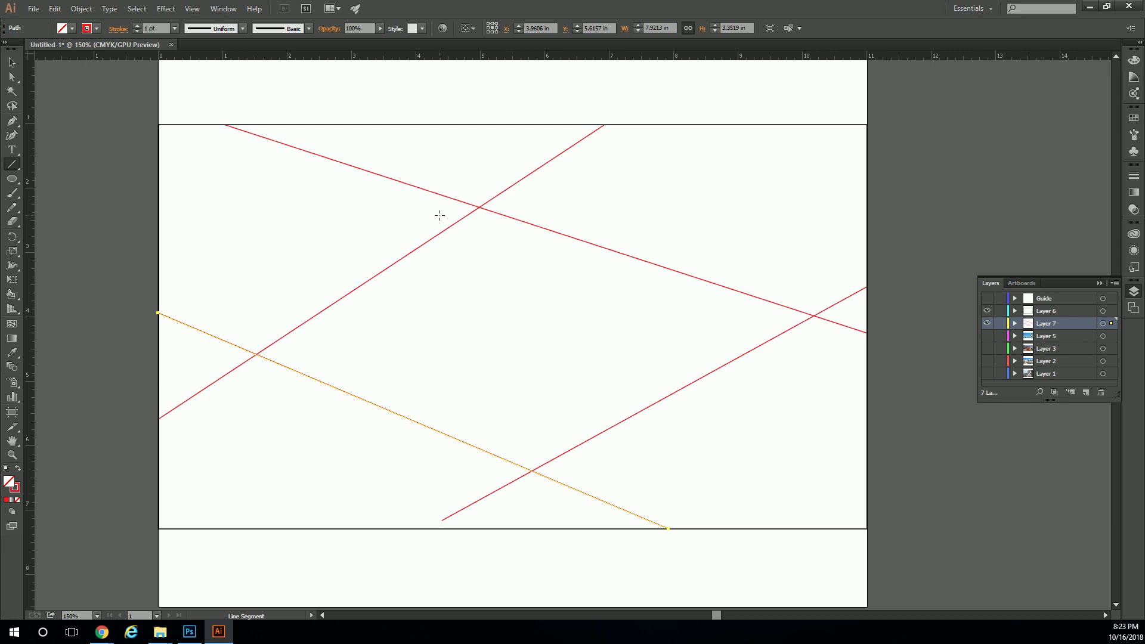
# Undo all the line drawings and ellipse edits back to the grey and red ellipses, and clear the selection.
pyautogui.hotkey('ctrl', 'z')
pyautogui.hotkey('ctrl', 'z')
pyautogui.hotkey('ctrl', 'z')
pyautogui.hotkey('ctrl', 'z')
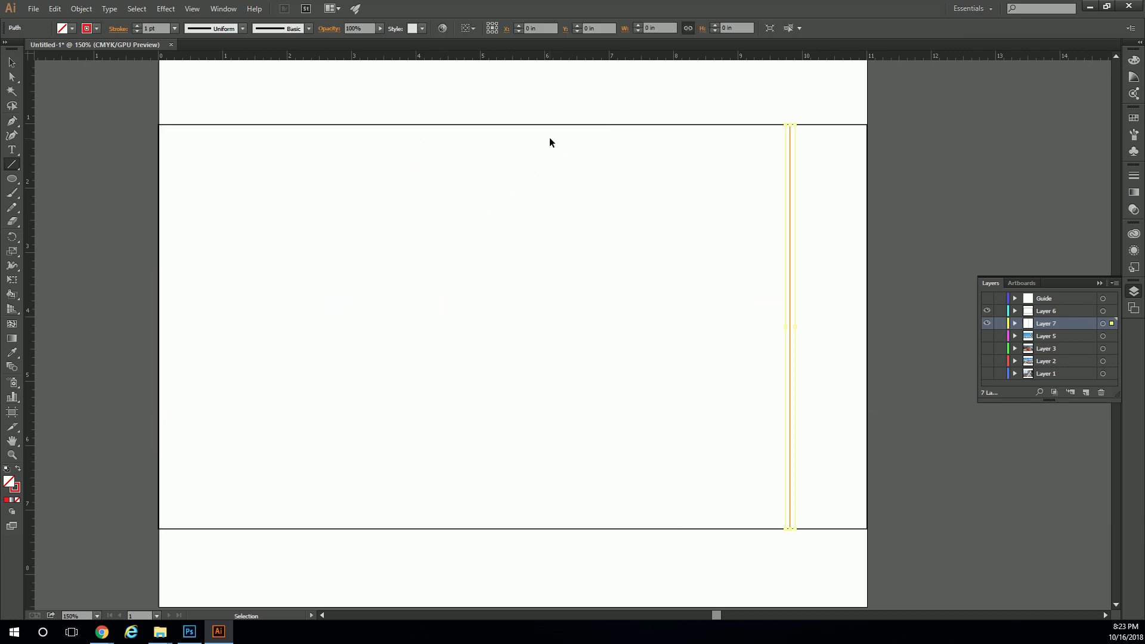
pyautogui.hotkey('ctrl', 'z')
pyautogui.hotkey('ctrl', 'z')
pyautogui.hotkey('ctrl', 'z')
pyautogui.hotkey('ctrl', 'z')
pyautogui.hotkey('ctrl', 'z')
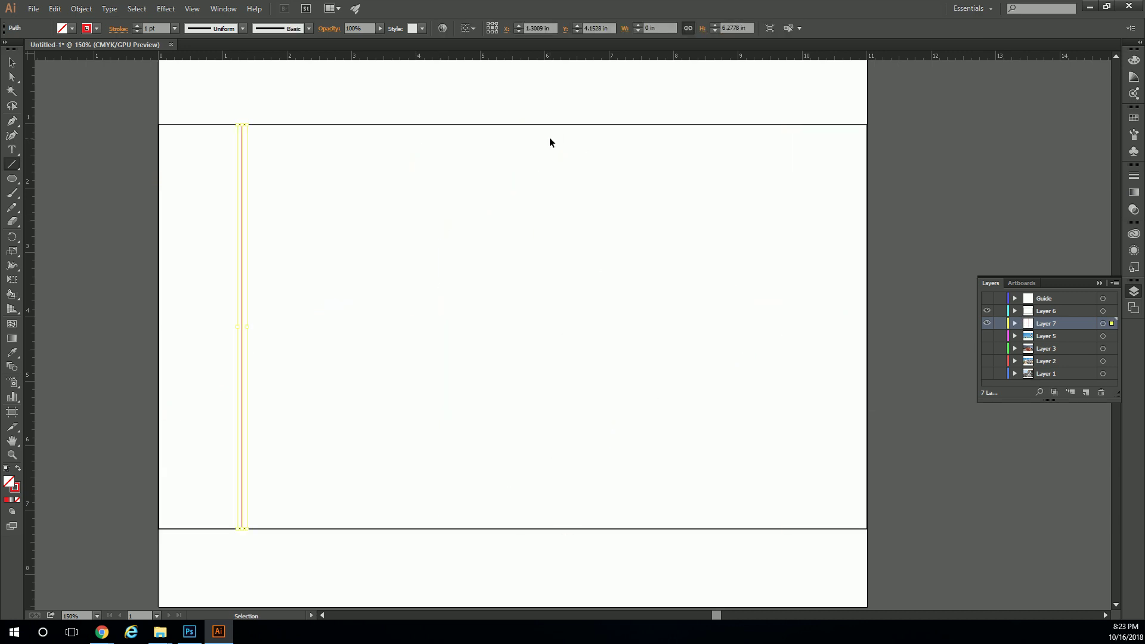
pyautogui.hotkey('ctrl', 'z')
pyautogui.hotkey('ctrl', 'z')
pyautogui.hotkey('ctrl', 'z')
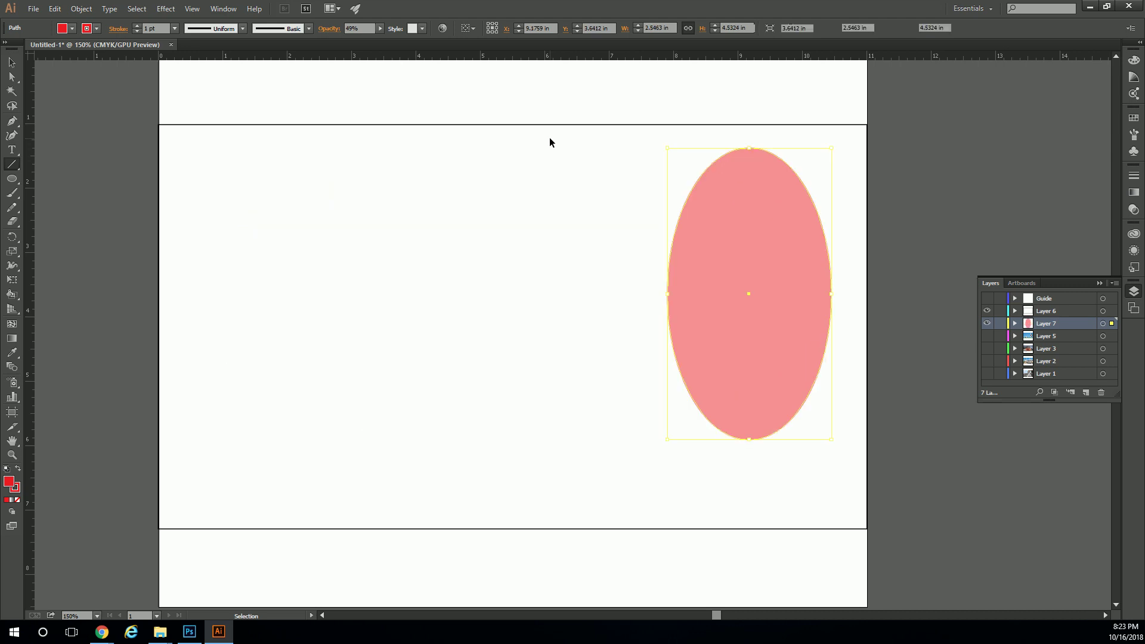
pyautogui.hotkey('ctrl', 'z')
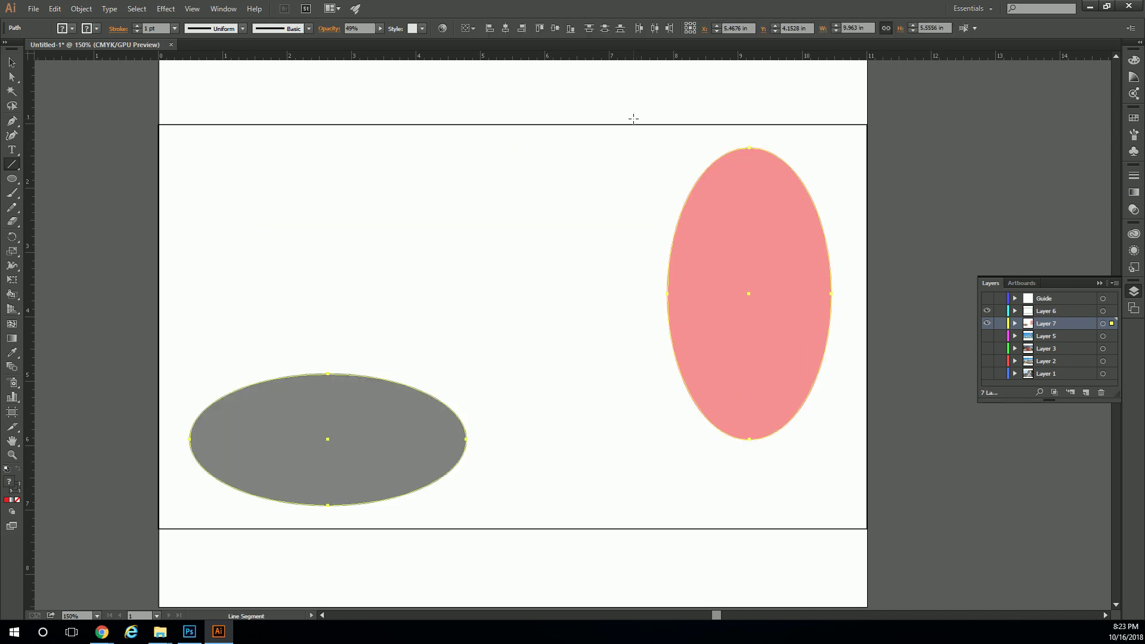
pyautogui.click(12, 62)
pyautogui.click(85, 156)
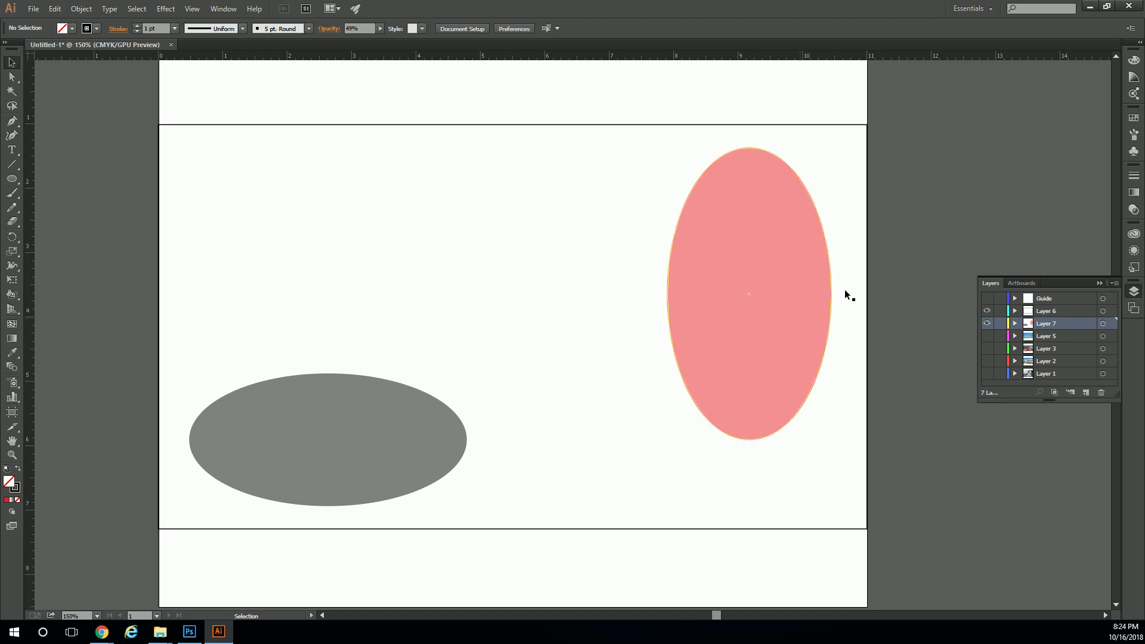
# Switch to Chrome, then return to Illustrator and delete the red and grey ellipses from Layer 7.
pyautogui.click(102, 632)
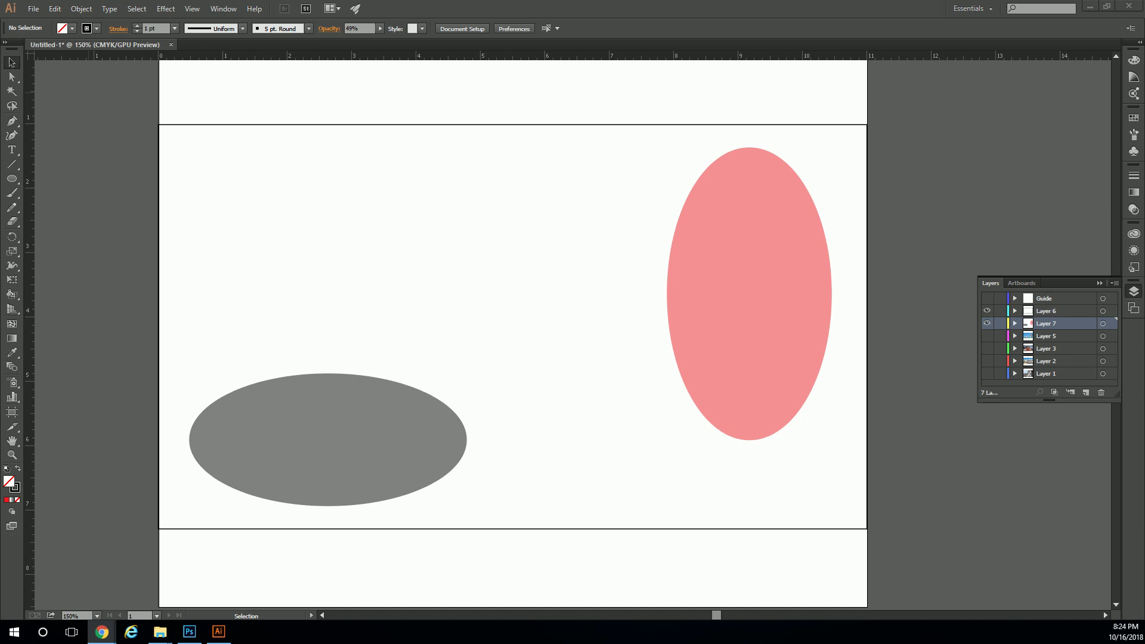
pyautogui.click(741, 258)
pyautogui.press('Delete')
pyautogui.click(416, 404)
pyautogui.press('Delete')
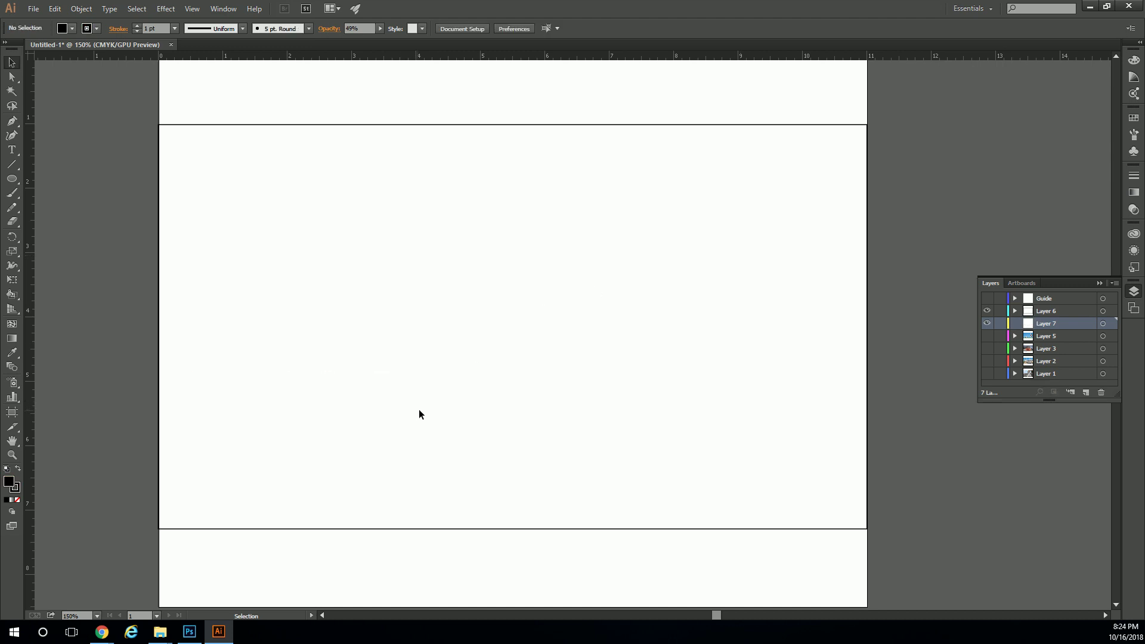
# Paste the skyscraper photo into Layer 7 and enlarge it to about 4.99 × 6.24 in, filling the frame's height.
pyautogui.hotkey('ctrl', 'v')
pyautogui.moveTo(606, 311); pyautogui.dragTo(601, 391)
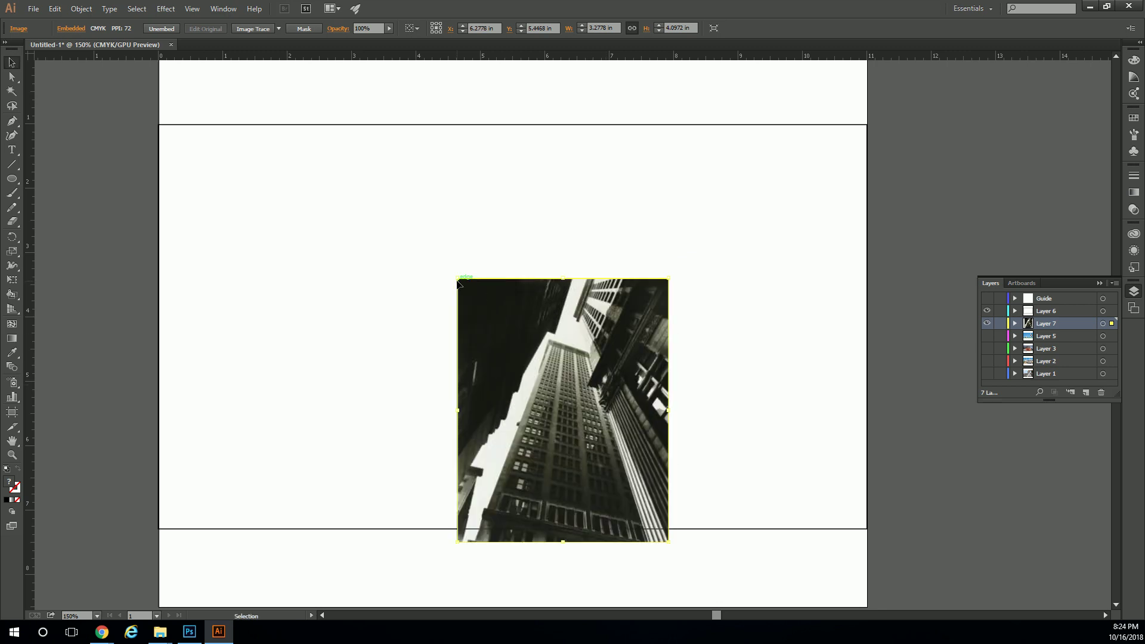
pyautogui.click(455, 276)
pyautogui.moveTo(458, 279); pyautogui.dragTo(404, 224)
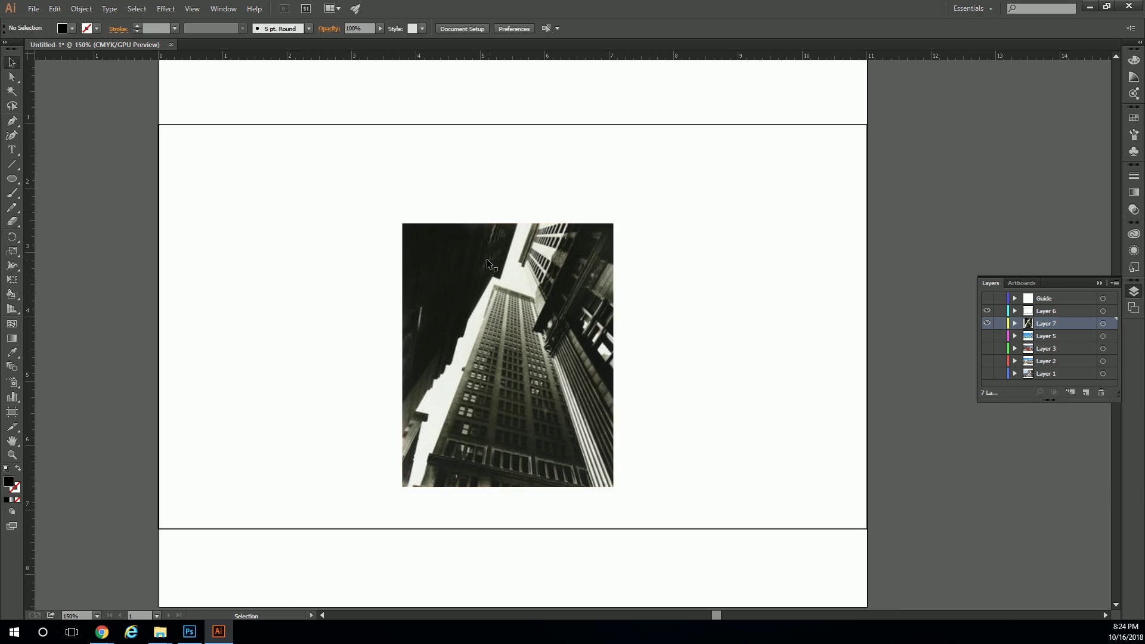
pyautogui.moveTo(403, 224); pyautogui.dragTo(324, 125)
pyautogui.moveTo(613, 487); pyautogui.dragTo(645, 527)
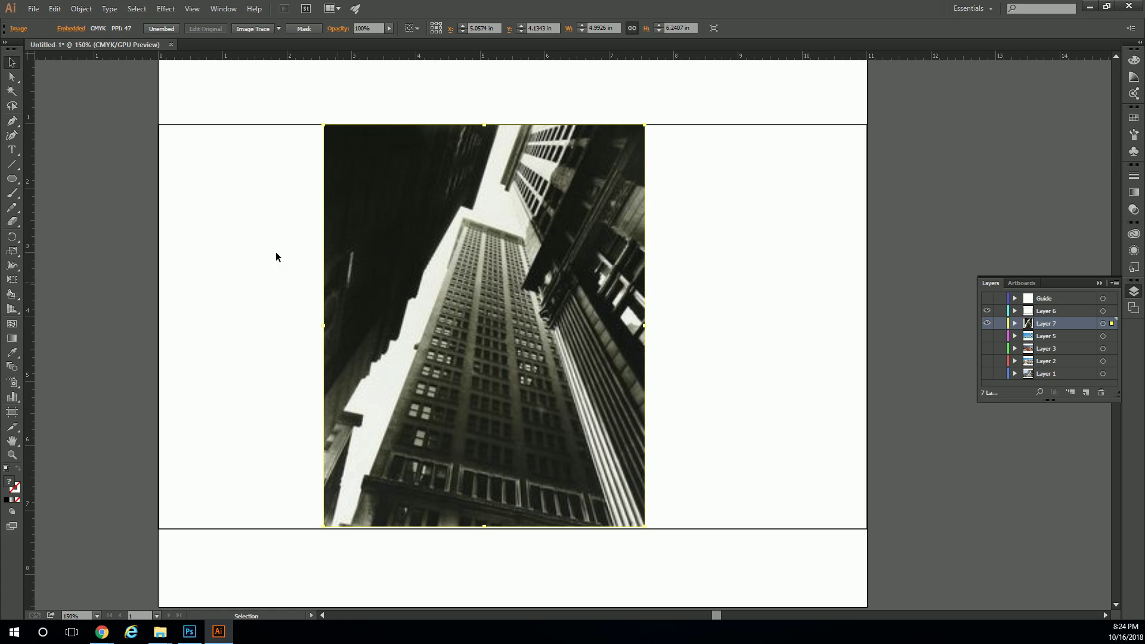
# Draw two straight lines from one point above the central tower down along its sides to the photo's lower edge.
pyautogui.click(12, 165)
pyautogui.moveTo(503, 139); pyautogui.dragTo(344, 526)
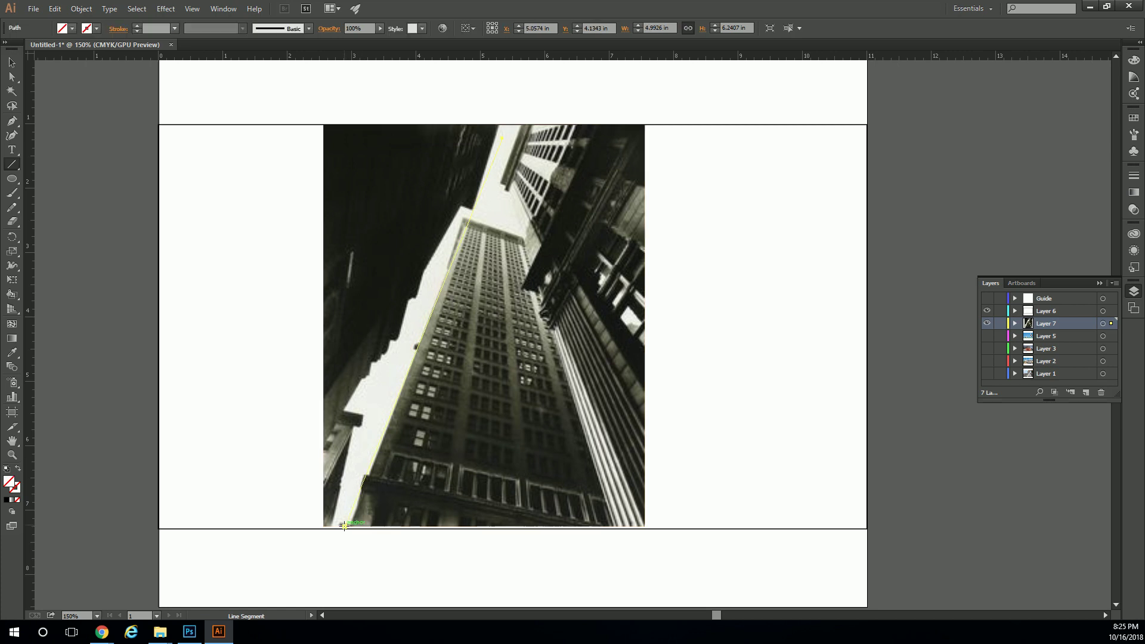
pyautogui.moveTo(502, 139); pyautogui.dragTo(611, 526)
pyautogui.click(12, 62)
pyautogui.click(127, 189)
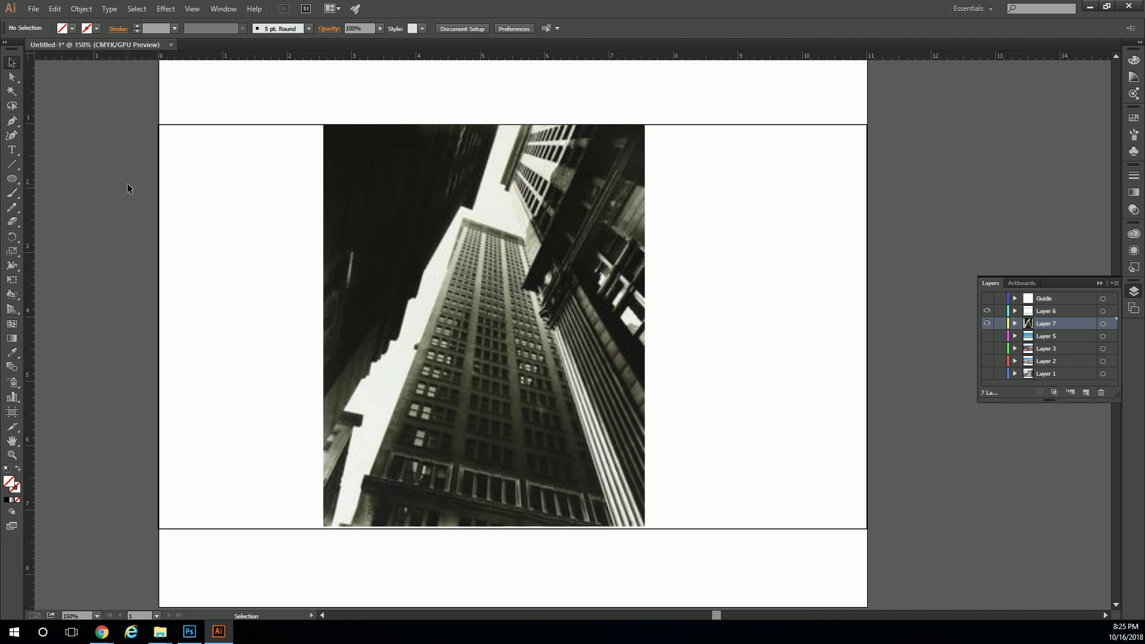
# Delete the skyscraper photo to isolate and select the two converging lines, and restore the photo.
pyautogui.click(562, 288)
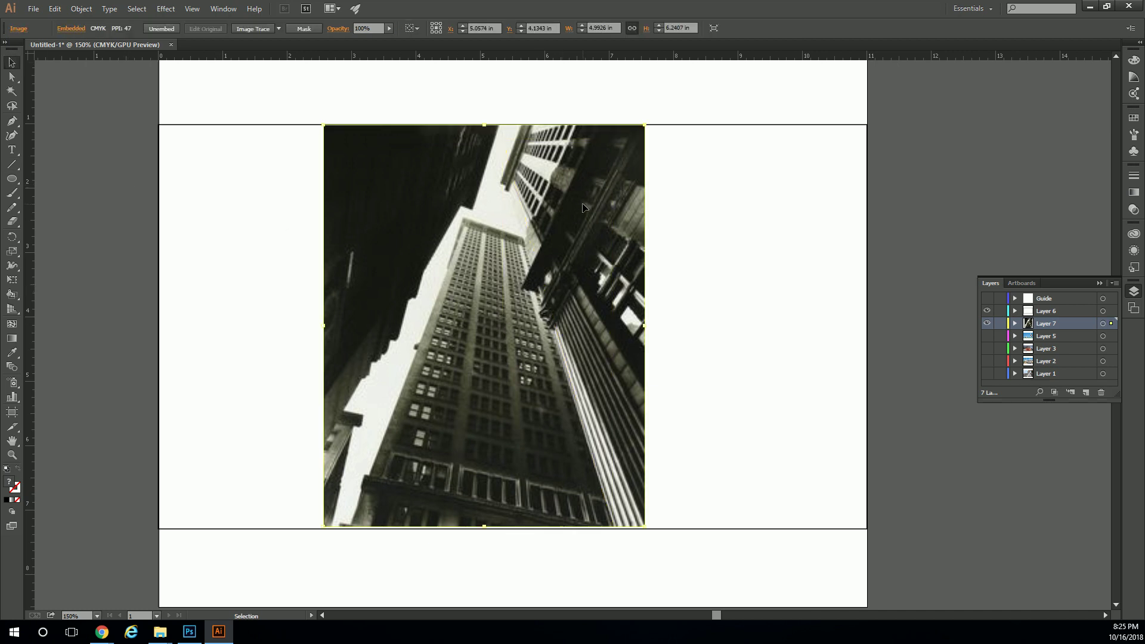
pyautogui.press('Delete')
pyautogui.moveTo(680, 209); pyautogui.dragTo(301, 305)
pyautogui.press('a')
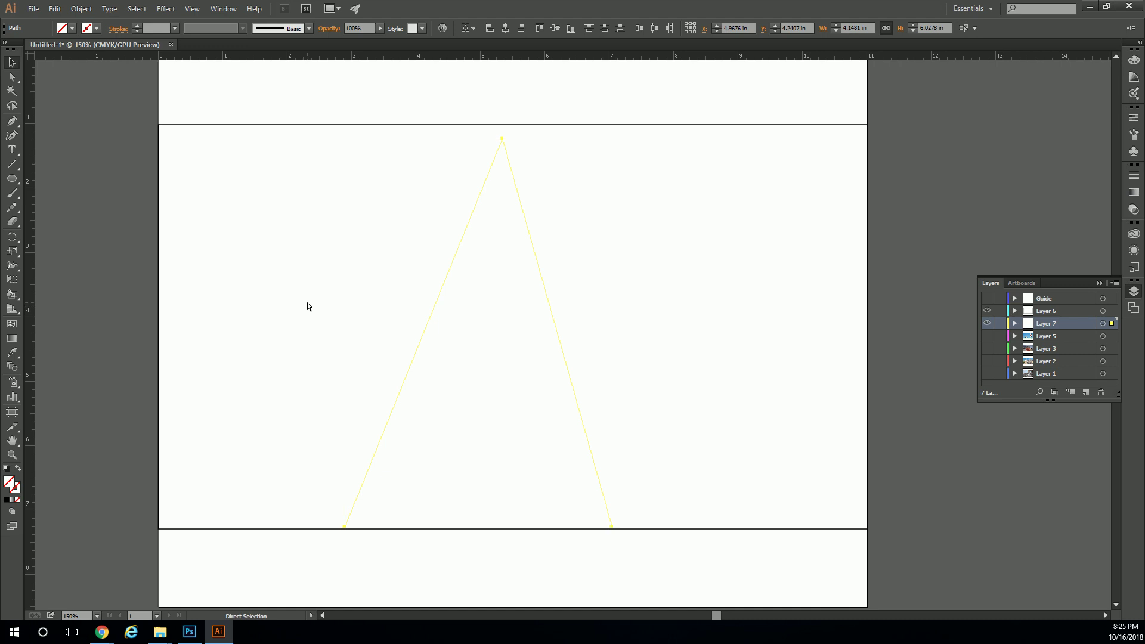
pyautogui.press('v')
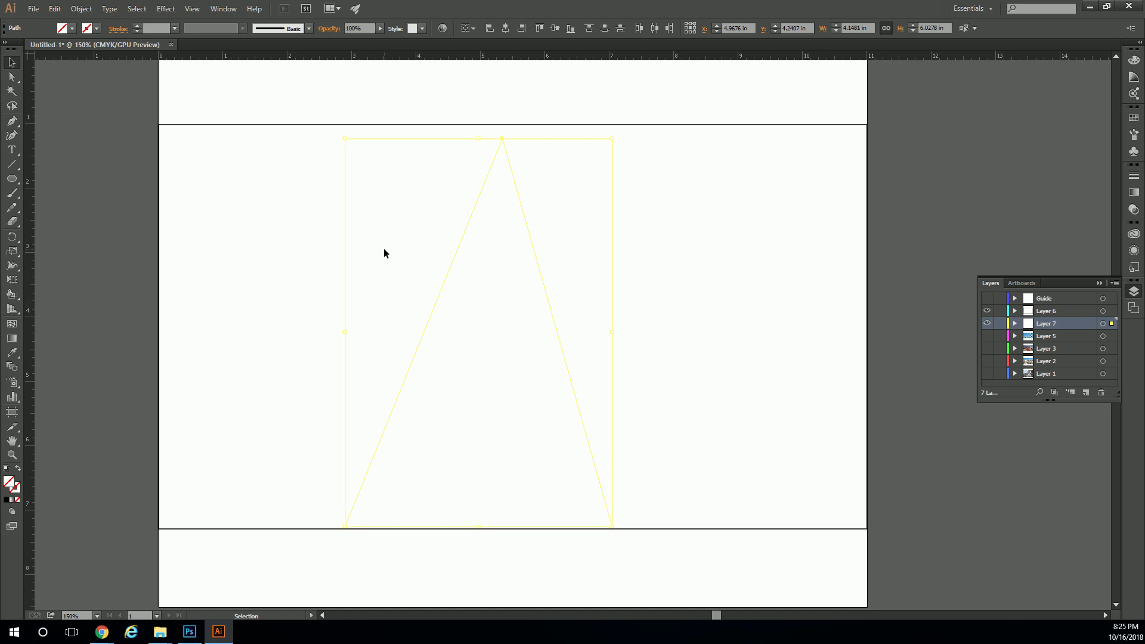
pyautogui.hotkey('ctrl', 'b')
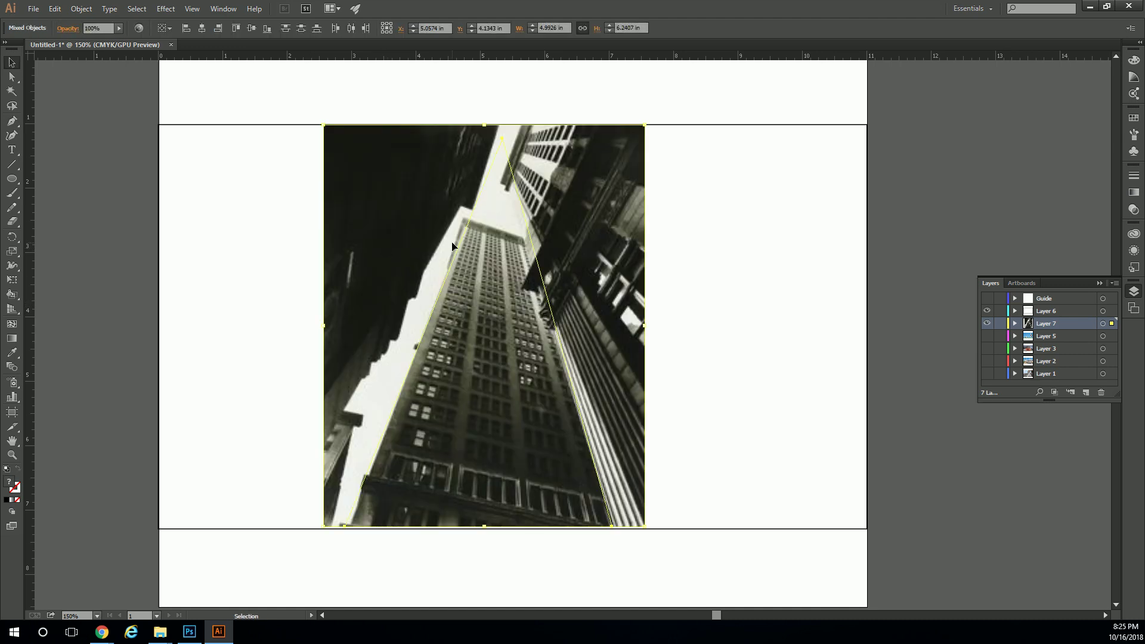
# Set the stroke of the two converging lines over the skyscraper photo to red.
pyautogui.keyDown('shift'); pyautogui.click(368, 172); pyautogui.keyUp('shift')
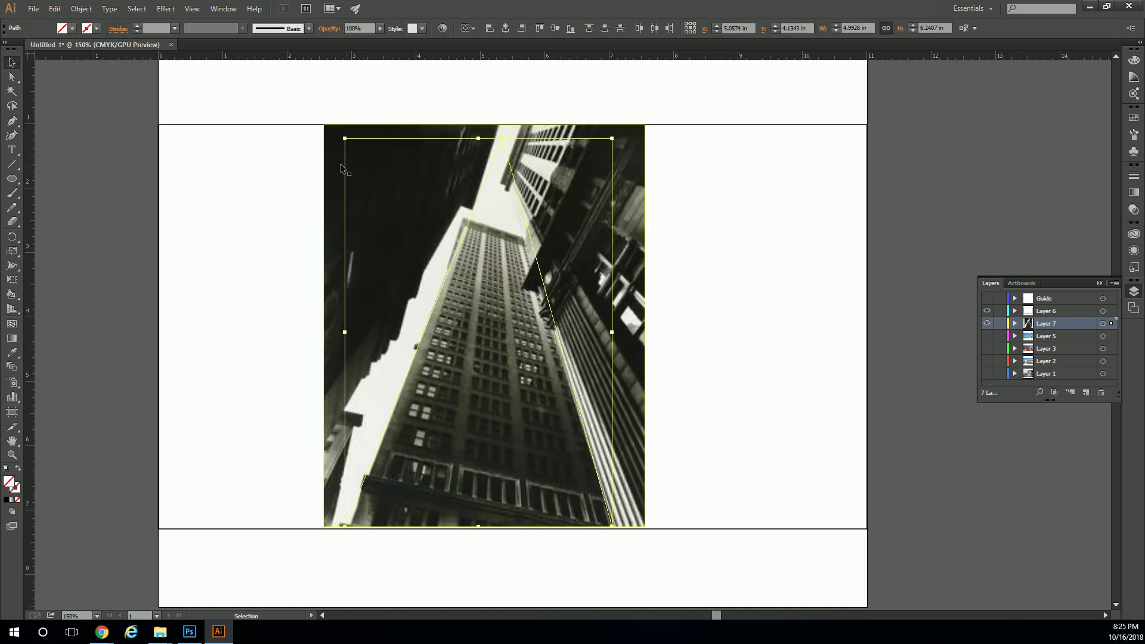
pyautogui.click(96, 28)
pyautogui.click(45, 51)
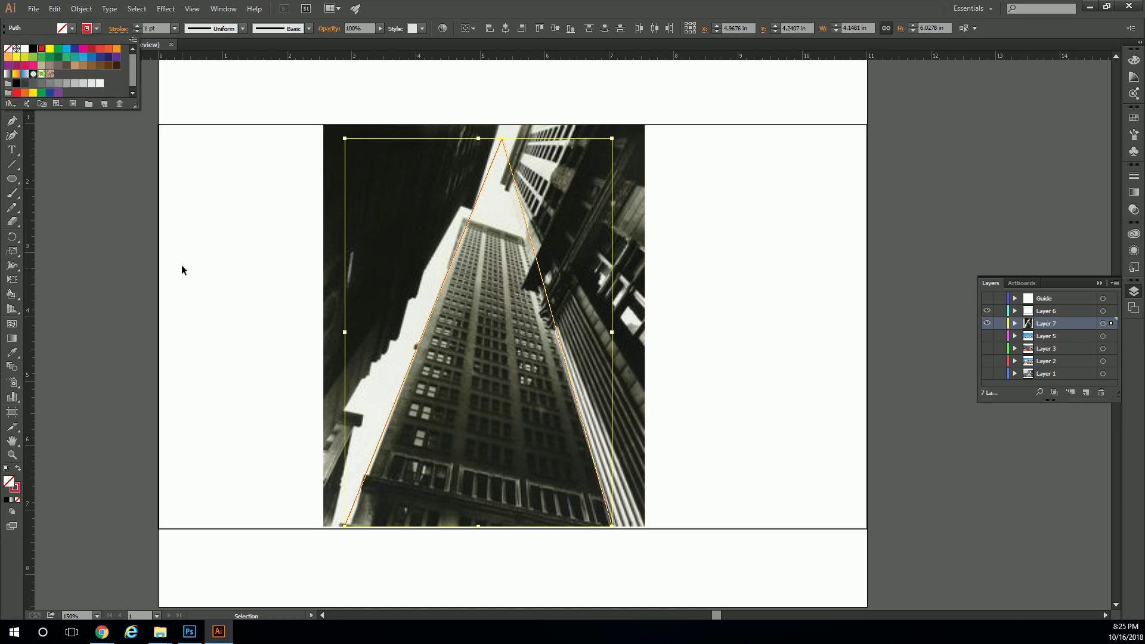
pyautogui.click(114, 248)
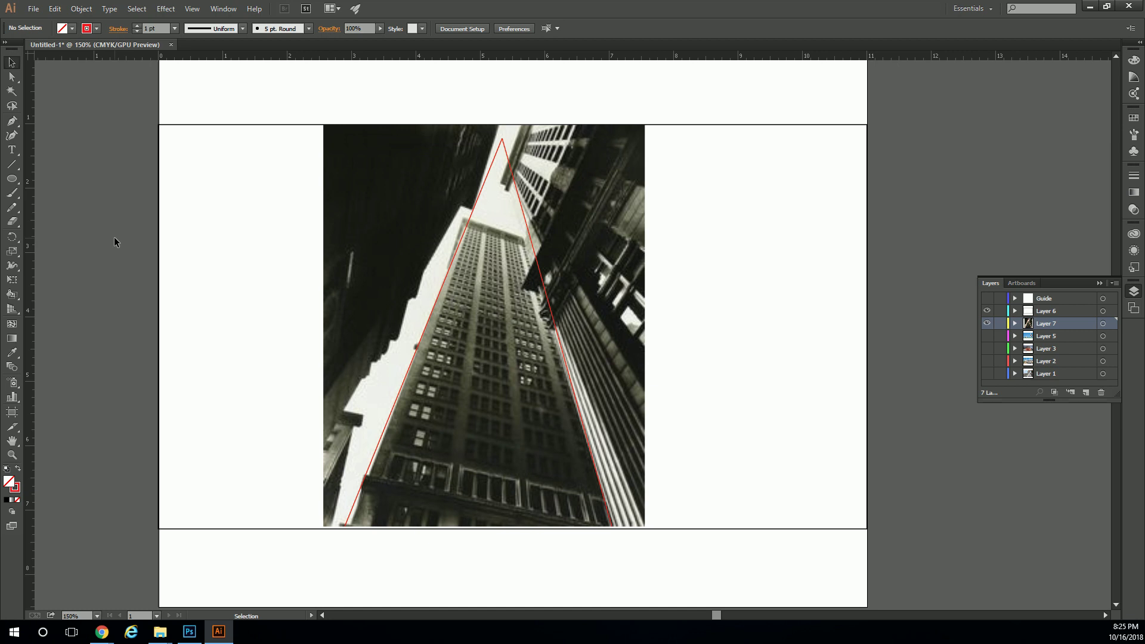
# Delete the two red converging lines and the skyscraper photo from Layer 7.
pyautogui.click(488, 177)
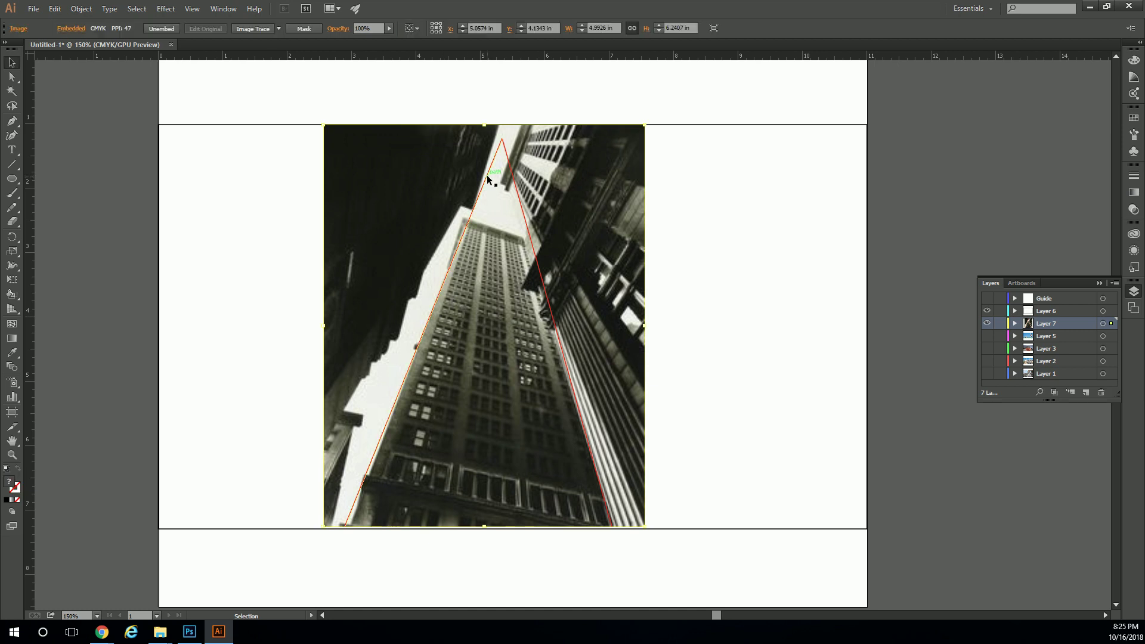
pyautogui.press('Delete')
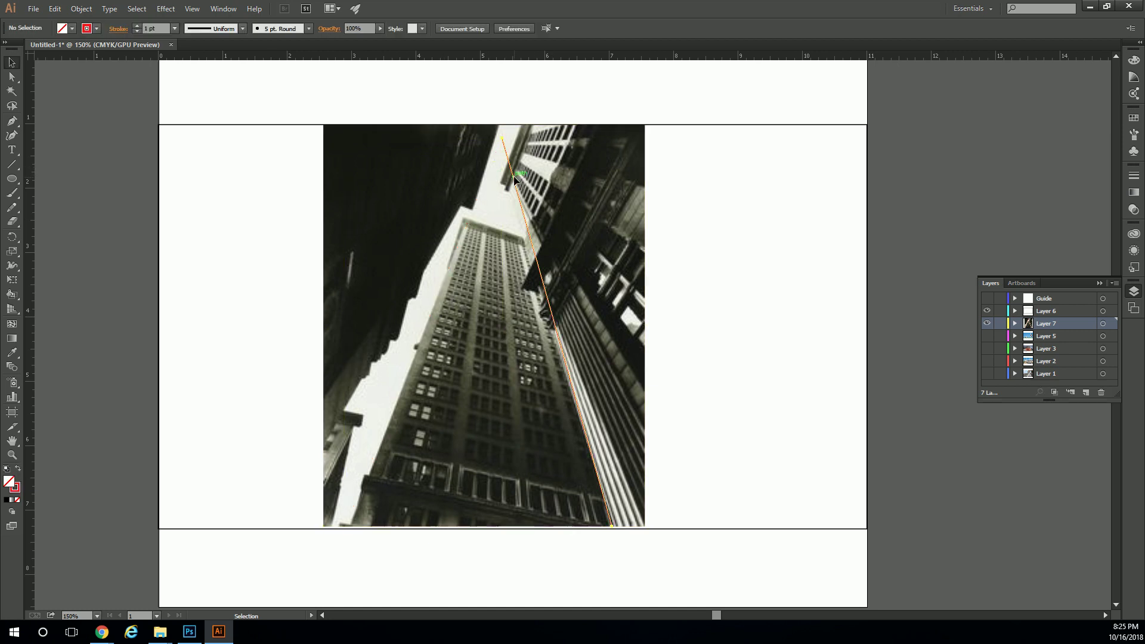
pyautogui.click(582, 185)
pyautogui.press('Delete')
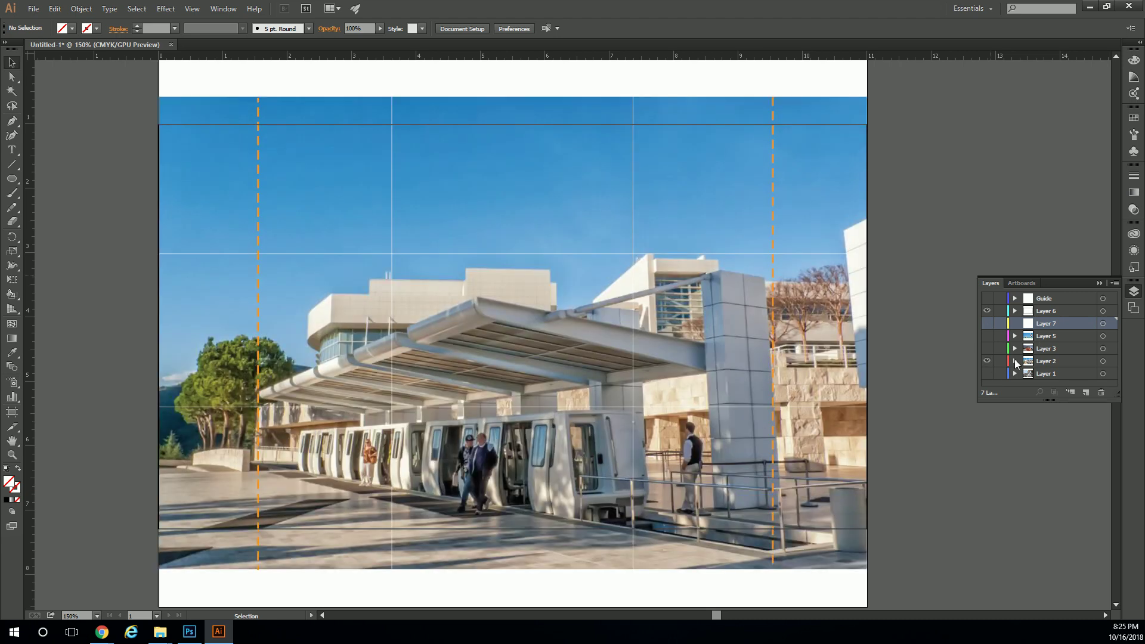
# Show Layer 1 with its covered walkway photo and perspective lines, and hide Layer 2.
pyautogui.click(987, 361)
pyautogui.click(1043, 364)
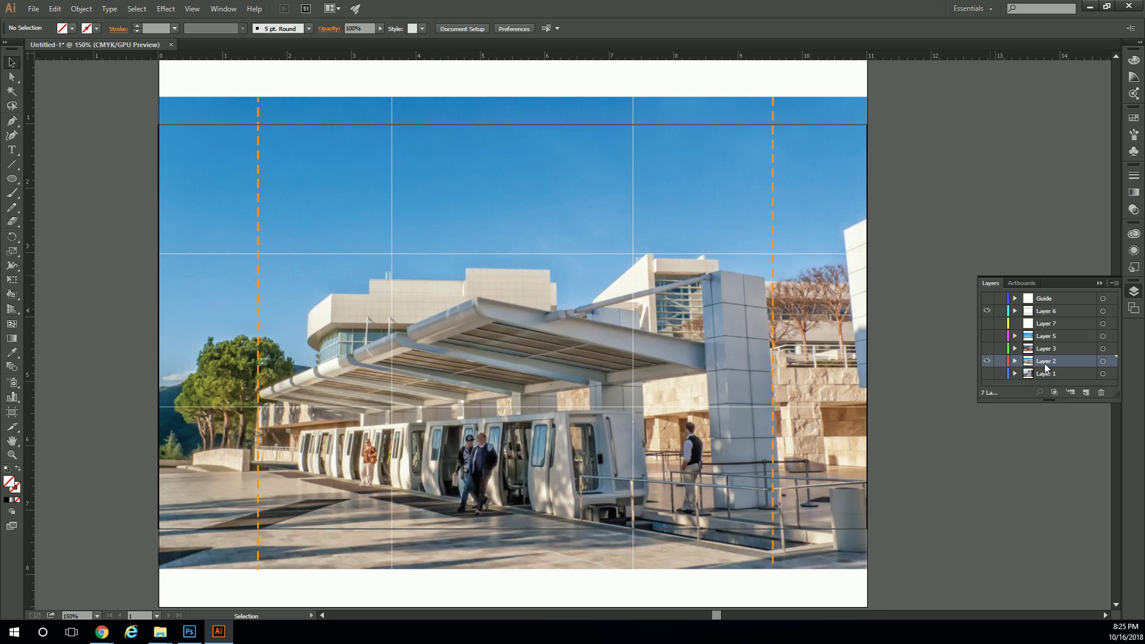
pyautogui.click(988, 374)
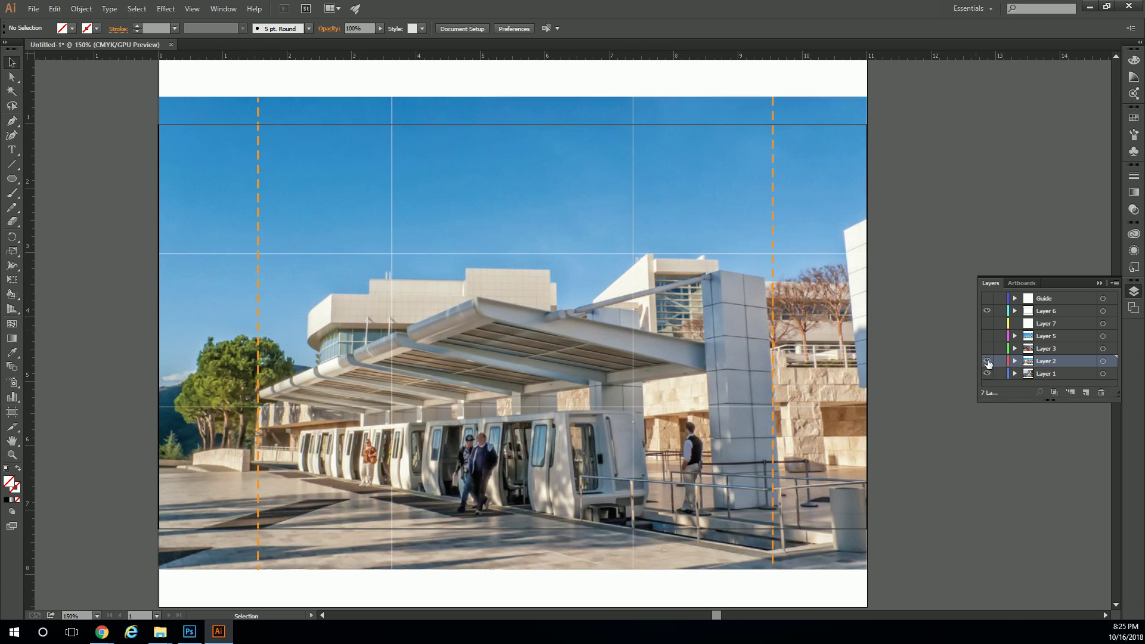
pyautogui.click(987, 361)
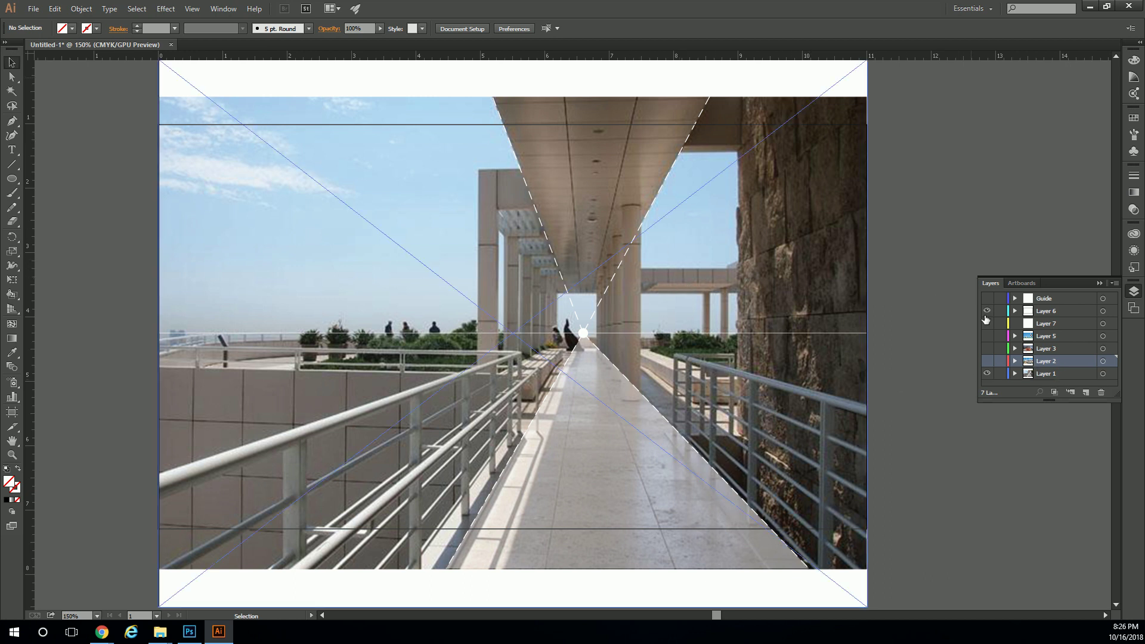
# Create a new layer directly above Layer 1.
pyautogui.click(1045, 373)
pyautogui.click(1083, 393)
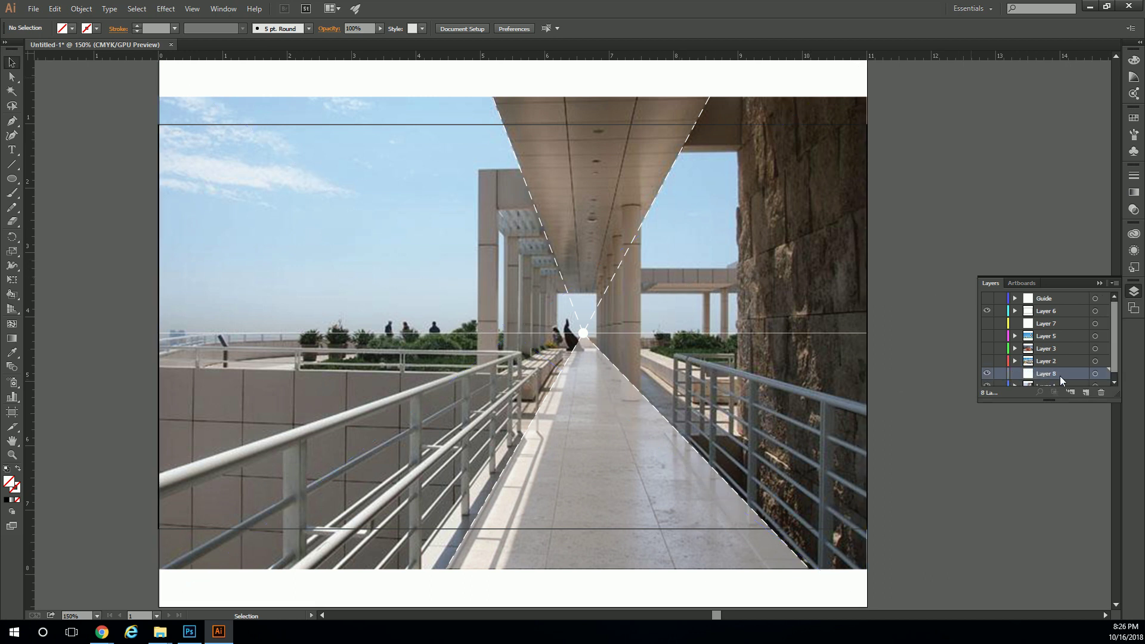
pyautogui.scroll(-1, 1049, 358)
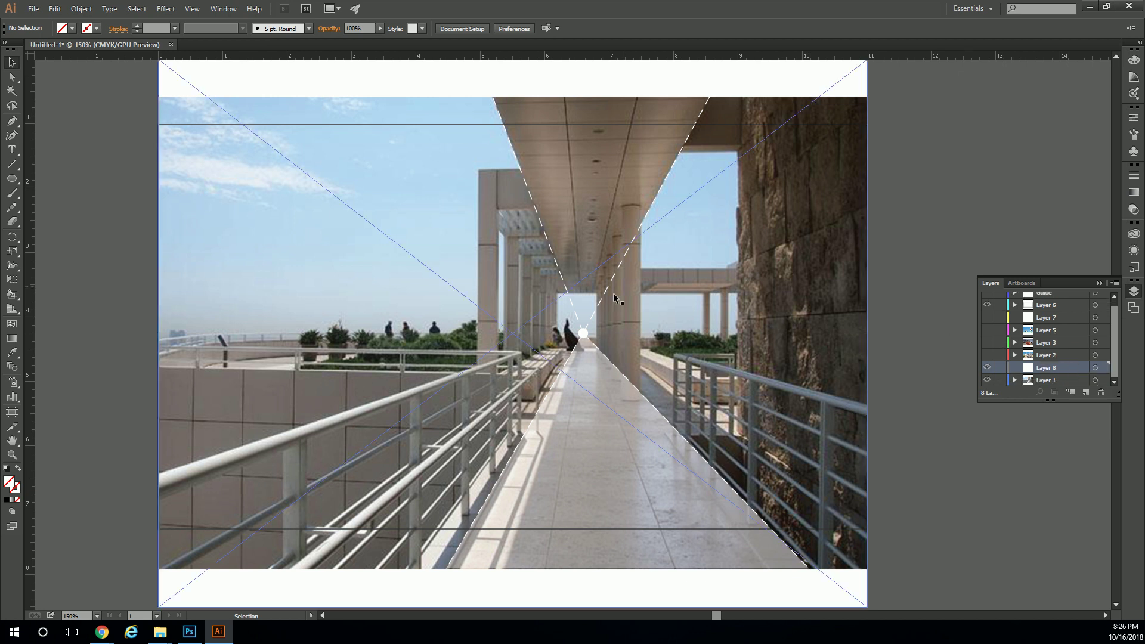
pyautogui.click(620, 332)
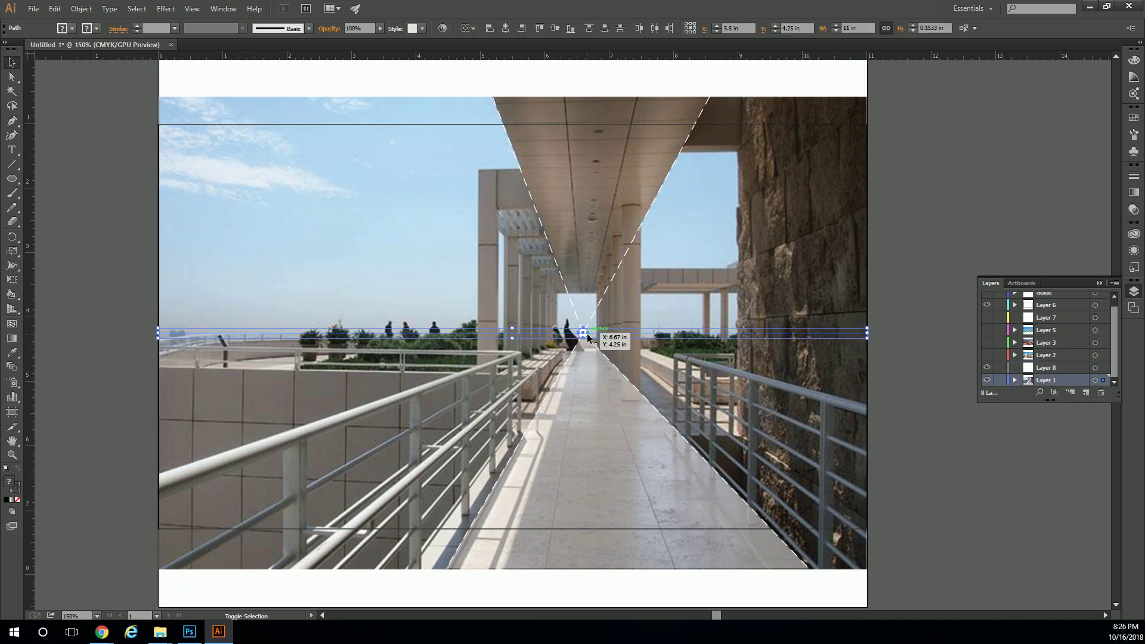
pyautogui.keyDown('shift'); pyautogui.click(590, 377); pyautogui.keyUp('shift')
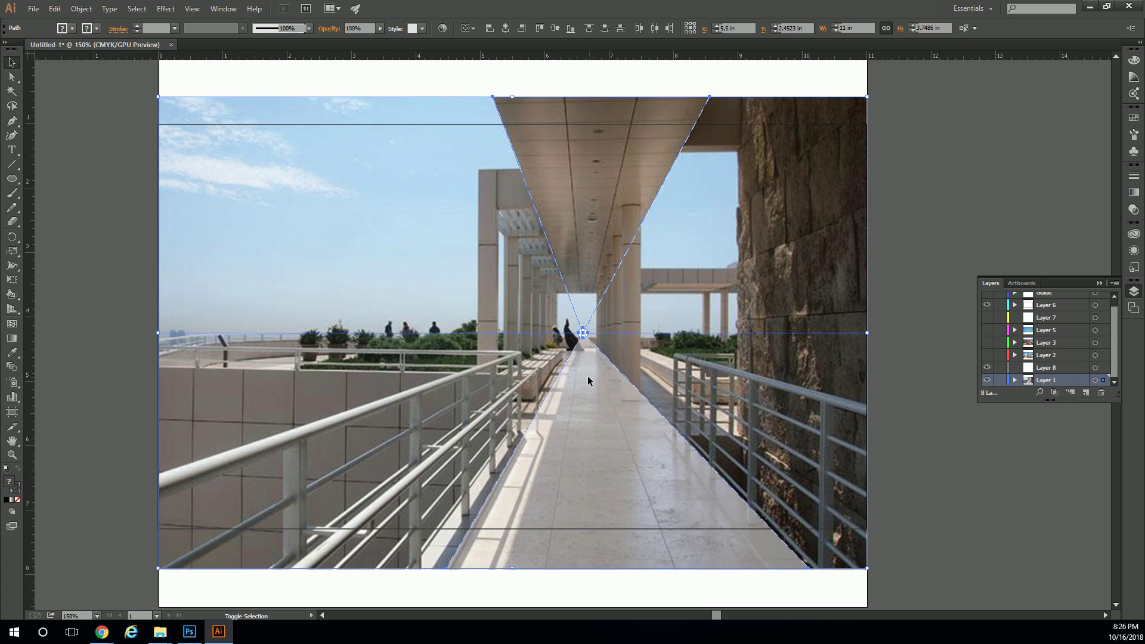
pyautogui.keyDown('shift'); pyautogui.click(609, 362); pyautogui.keyUp('shift')
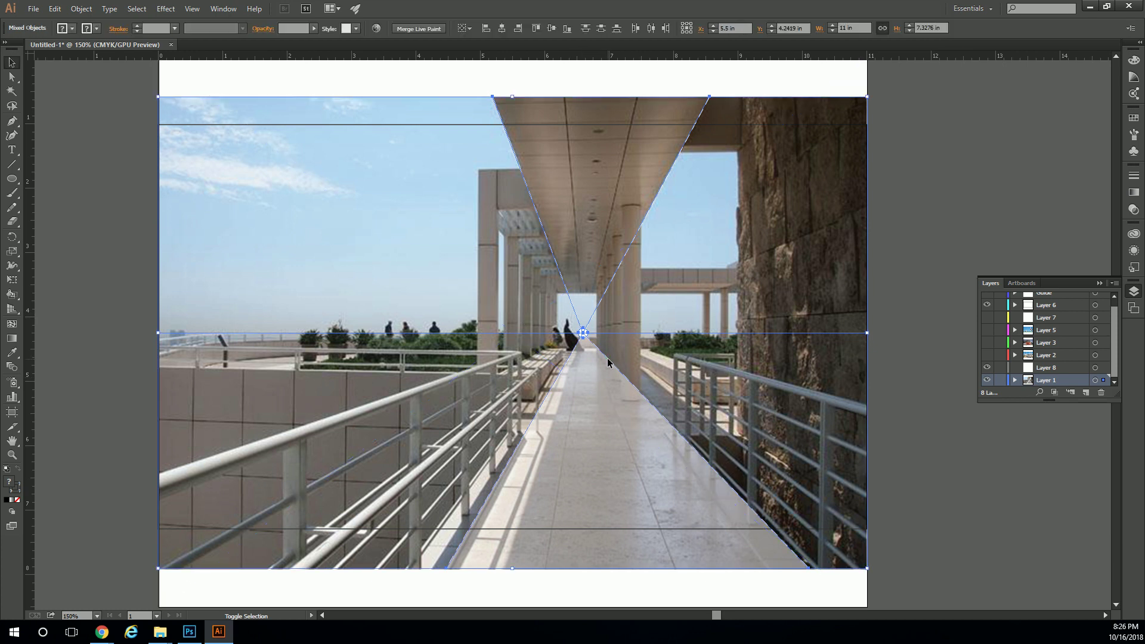
pyautogui.keyDown('shift'); pyautogui.click(624, 376); pyautogui.keyUp('shift')
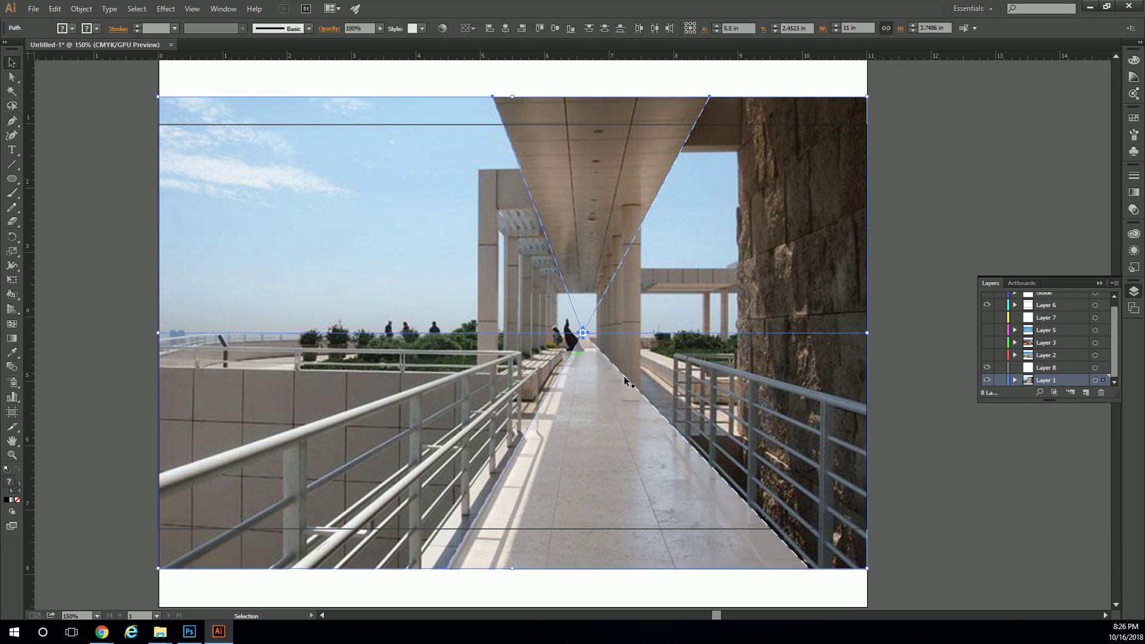
pyautogui.click(770, 596)
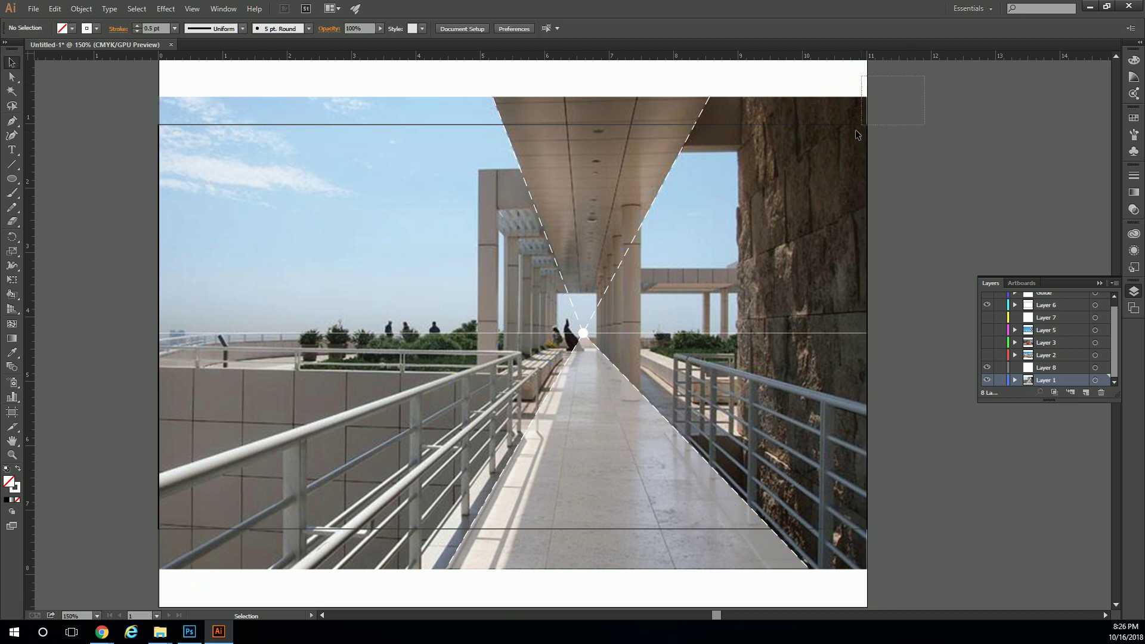
# Hide Layer 6, select the walkway photo and all its perspective artwork, and send the selection to Layer 8.
pyautogui.hotkey('ctrl', 'a')
pyautogui.click(988, 305)
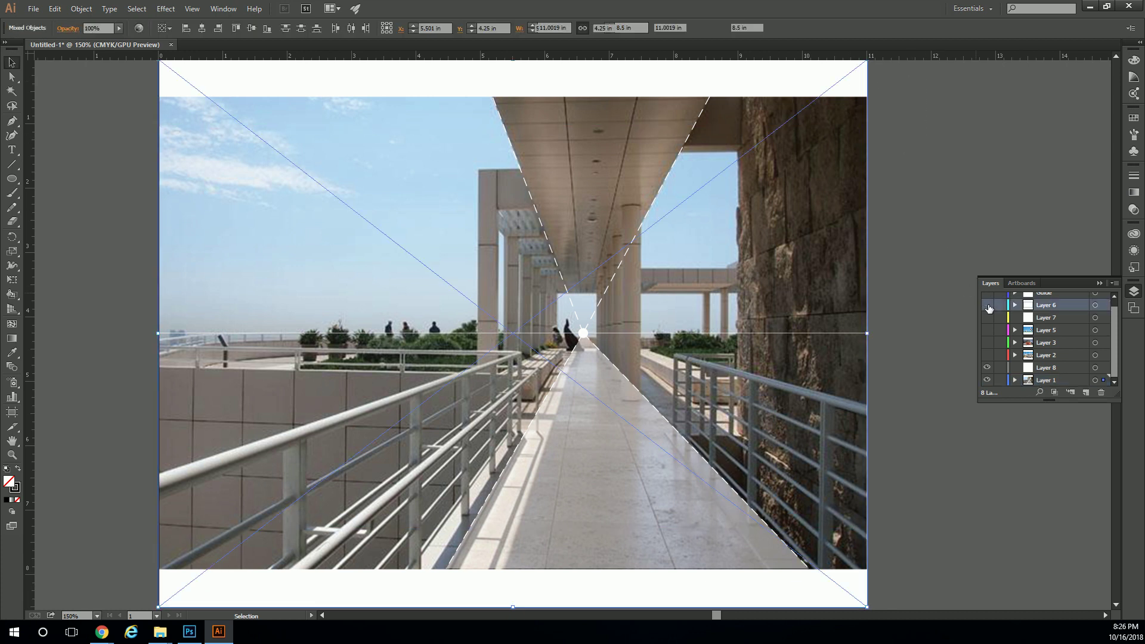
pyautogui.moveTo(904, 79); pyautogui.dragTo(296, 328)
pyautogui.scroll(-1, 453, 393)
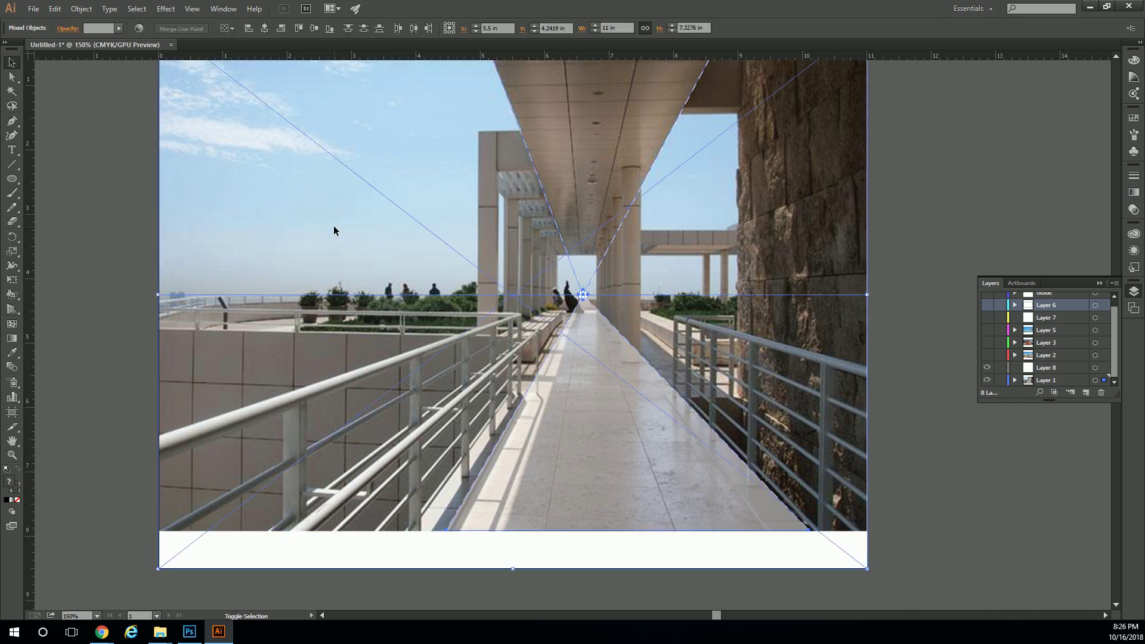
pyautogui.click(1043, 368)
pyautogui.rightClick(747, 345)
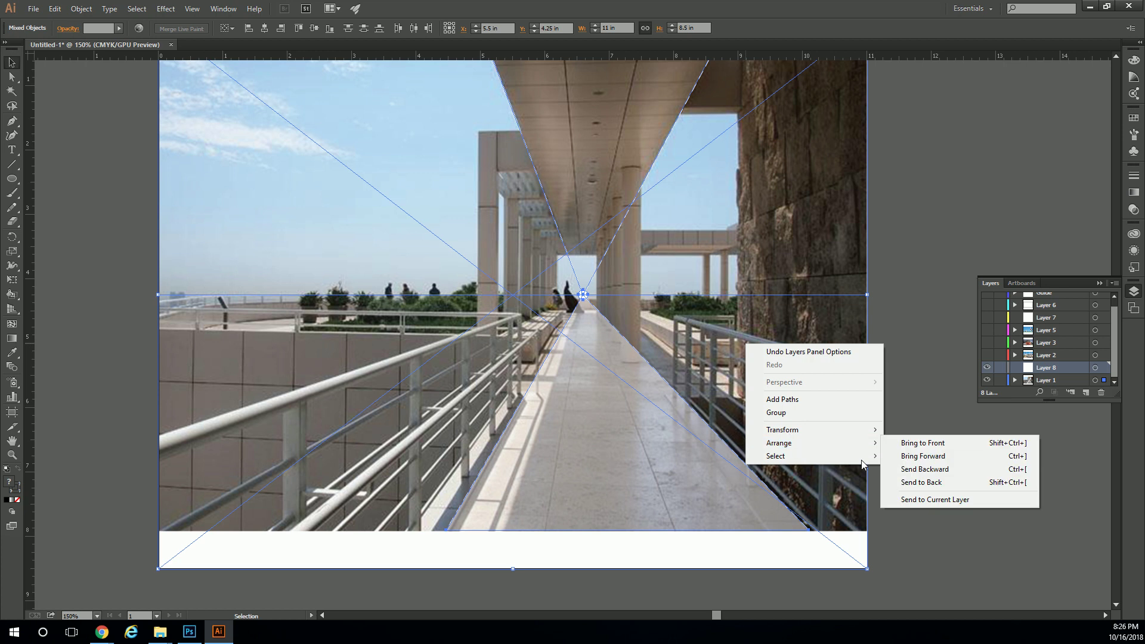
pyautogui.click(921, 500)
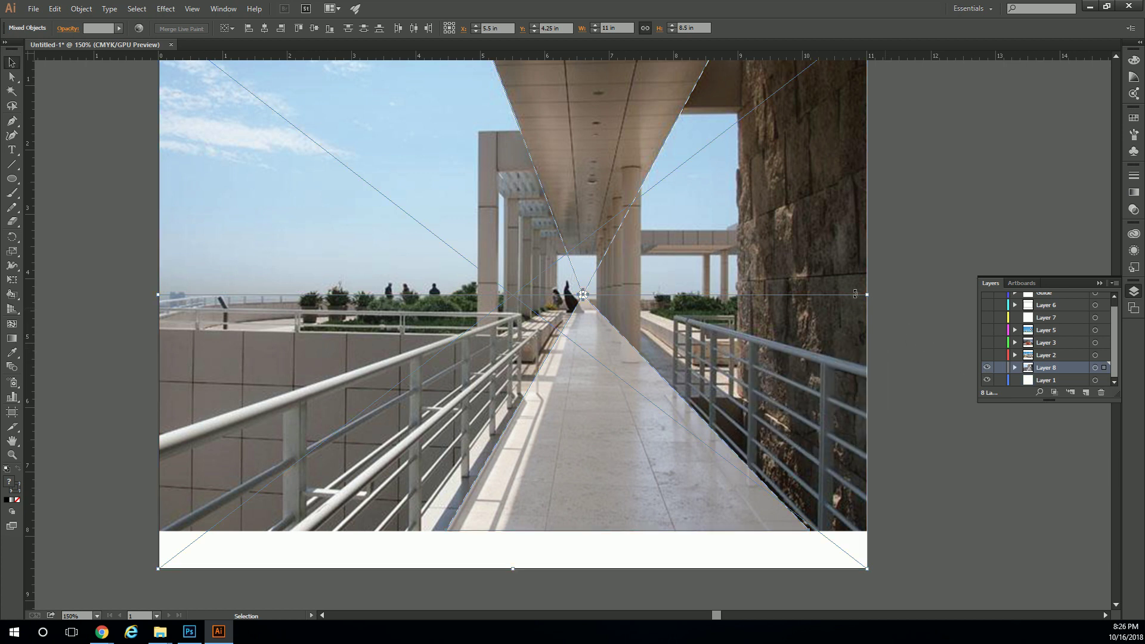
# Select only the walkway photo and send it back to Layer 1, leaving the perspective artwork on Layer 8.
pyautogui.scroll(2, 817, 312)
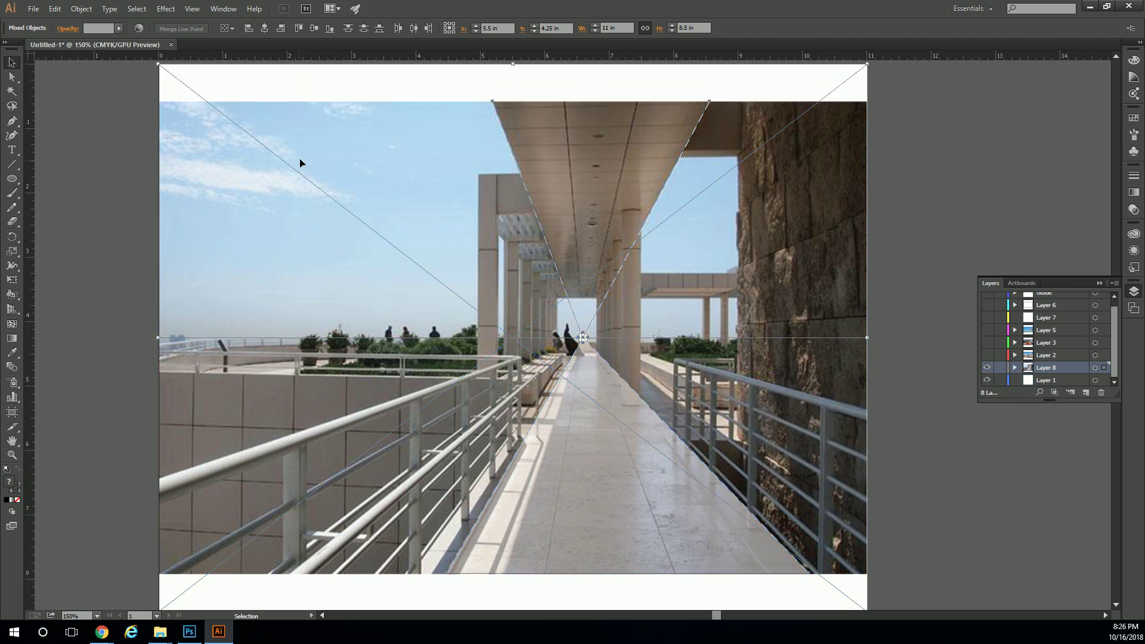
pyautogui.click(147, 129)
pyautogui.click(228, 117)
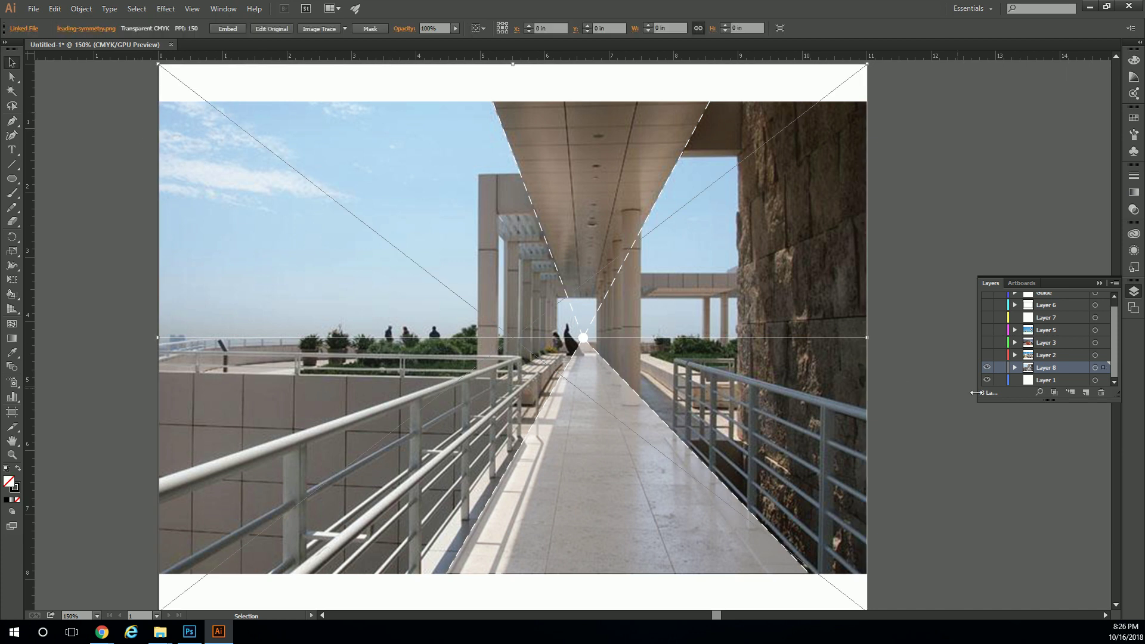
pyautogui.click(1043, 381)
pyautogui.rightClick(796, 184)
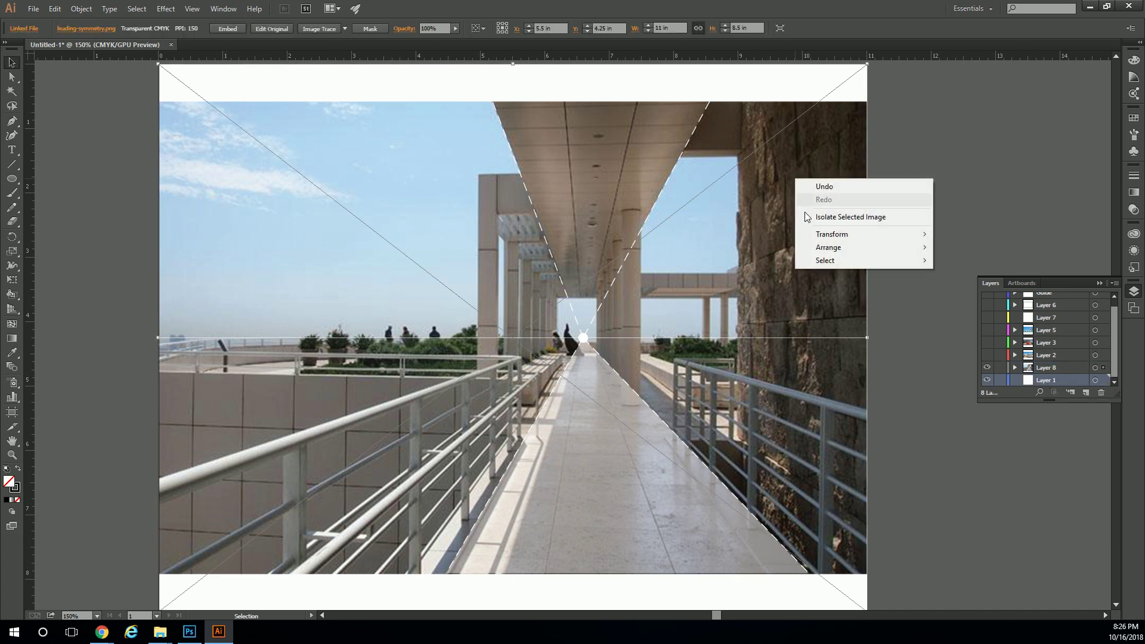
pyautogui.moveTo(865, 250)
pyautogui.click(960, 304)
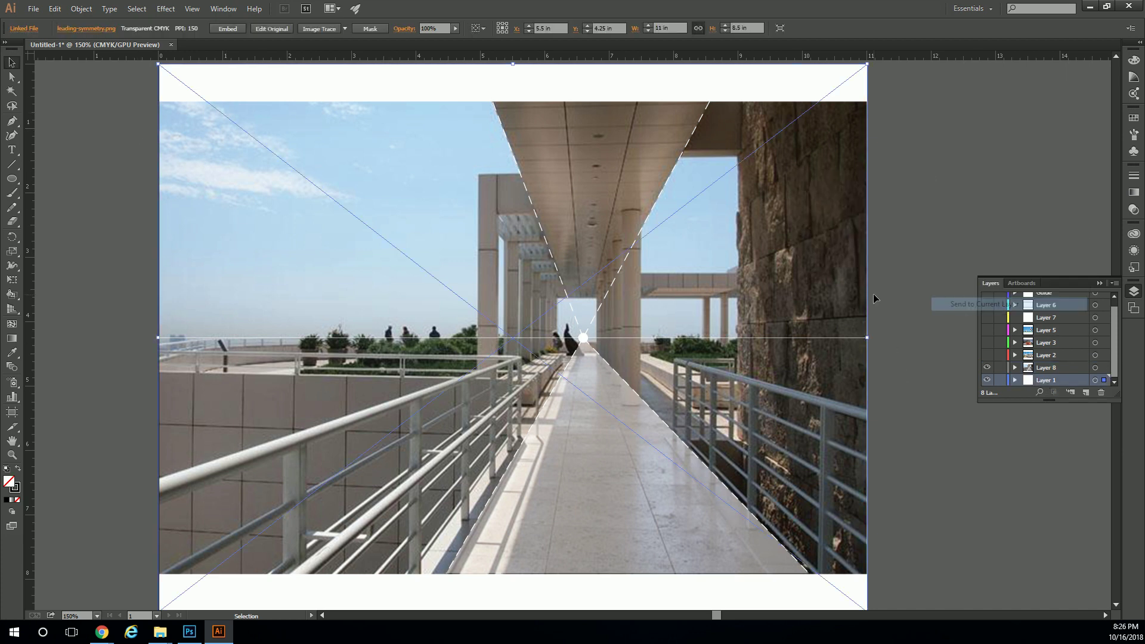
pyautogui.click(912, 339)
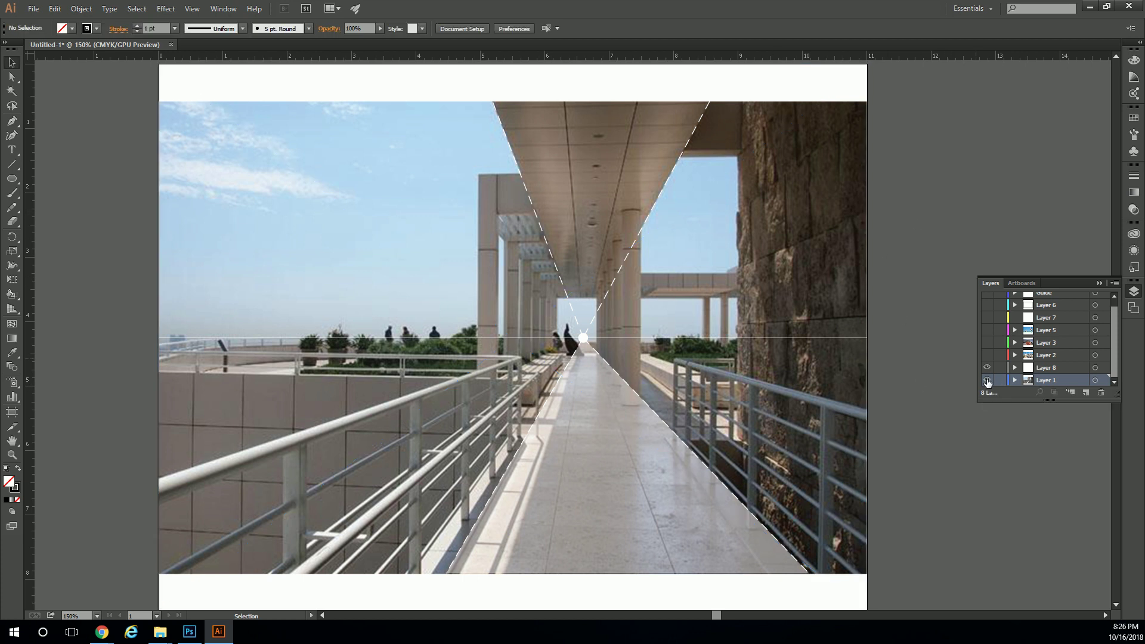
# Hide Layer 1 and set both the stroke and the fill of all the perspective artwork on Layer 8 to black.
pyautogui.click(987, 380)
pyautogui.moveTo(787, 220); pyautogui.dragTo(283, 454)
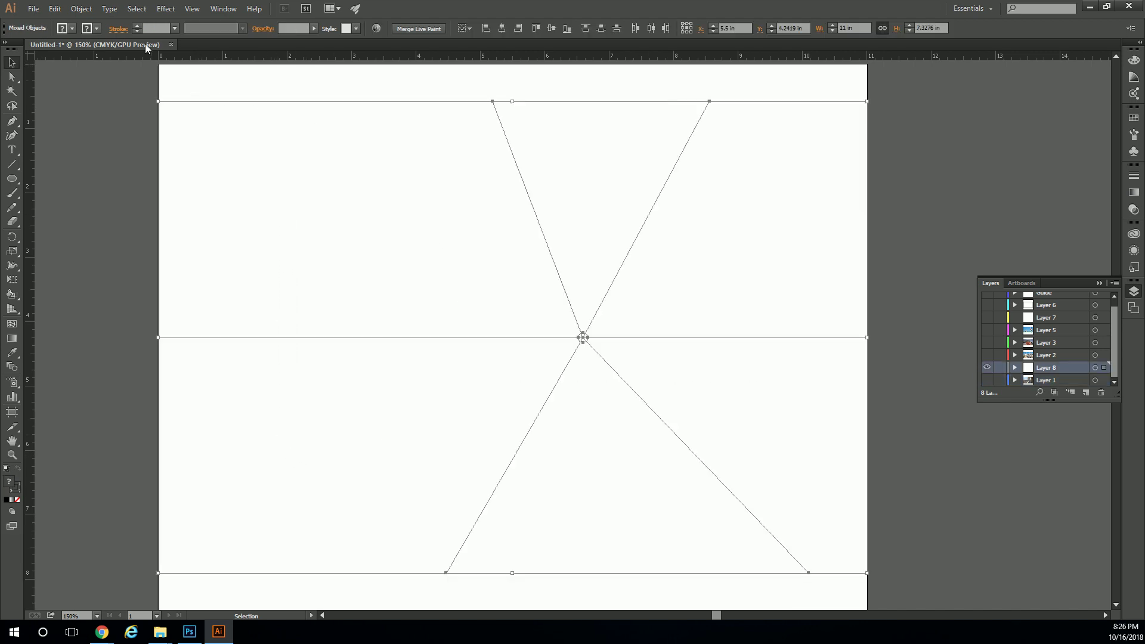
pyautogui.click(97, 29)
pyautogui.click(41, 75)
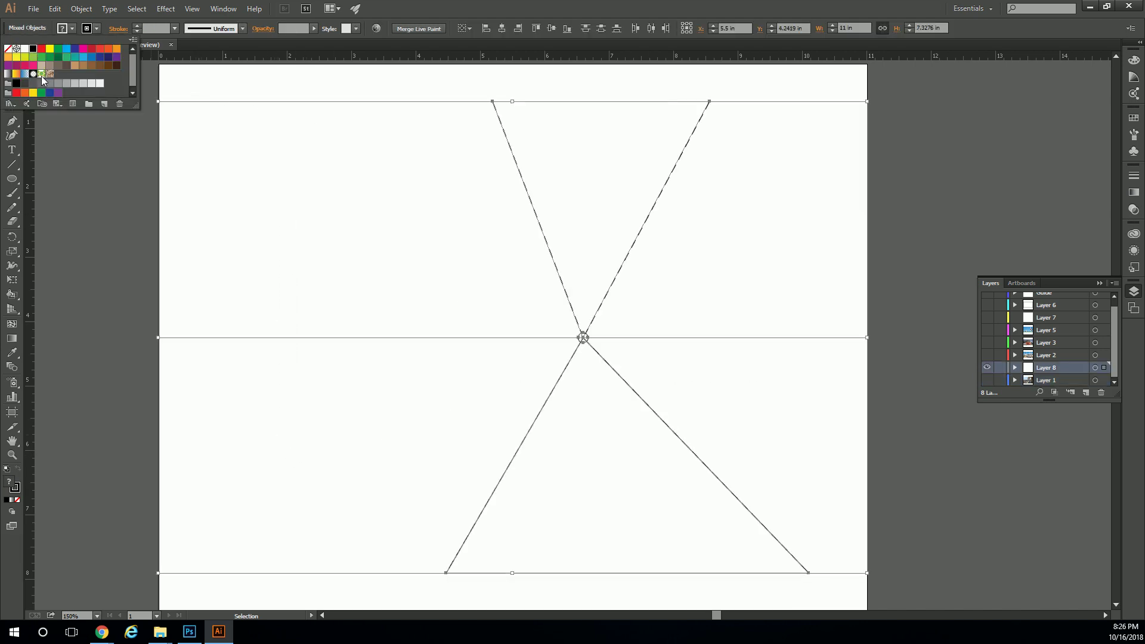
pyautogui.click(73, 29)
pyautogui.click(34, 92)
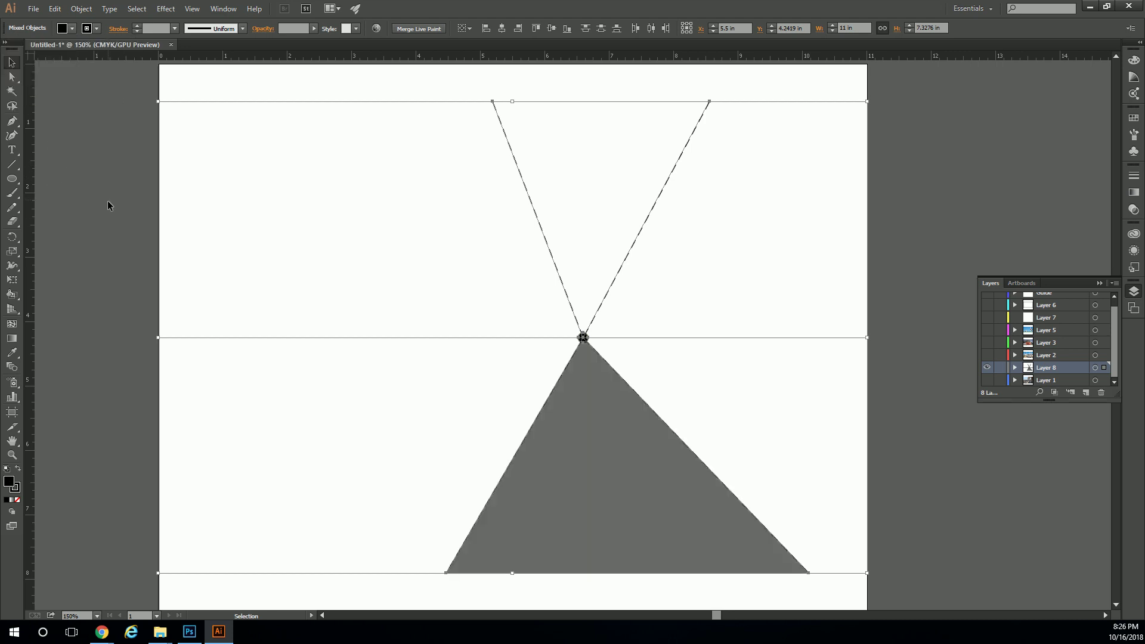
pyautogui.click(341, 249)
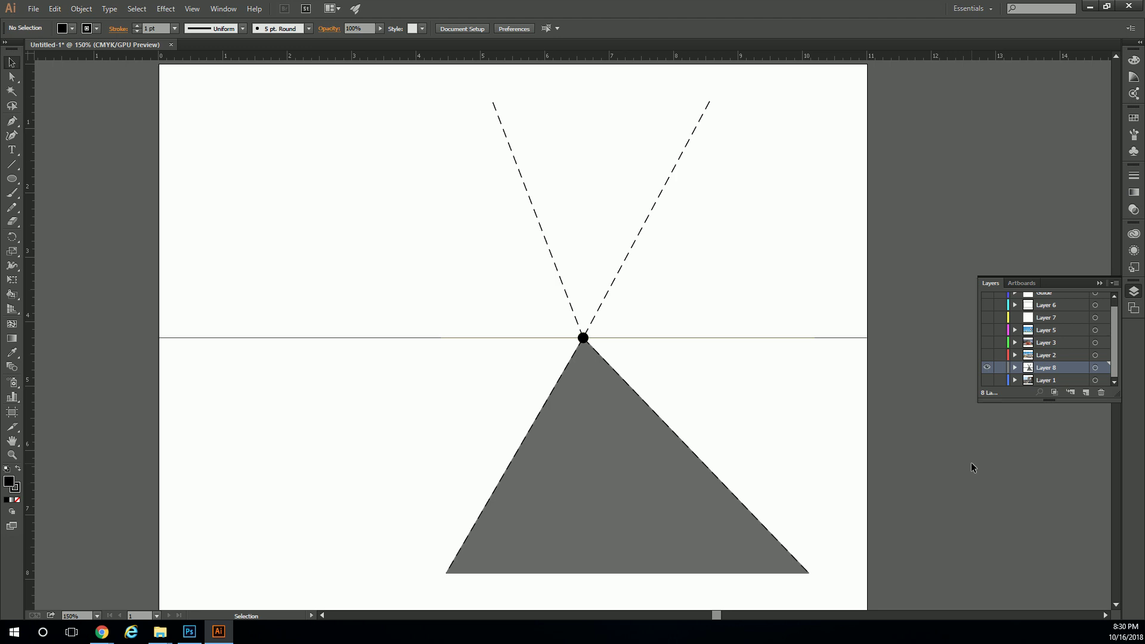
# Switch to Chrome and search Google for "the golden ratio".
pyautogui.click(102, 632)
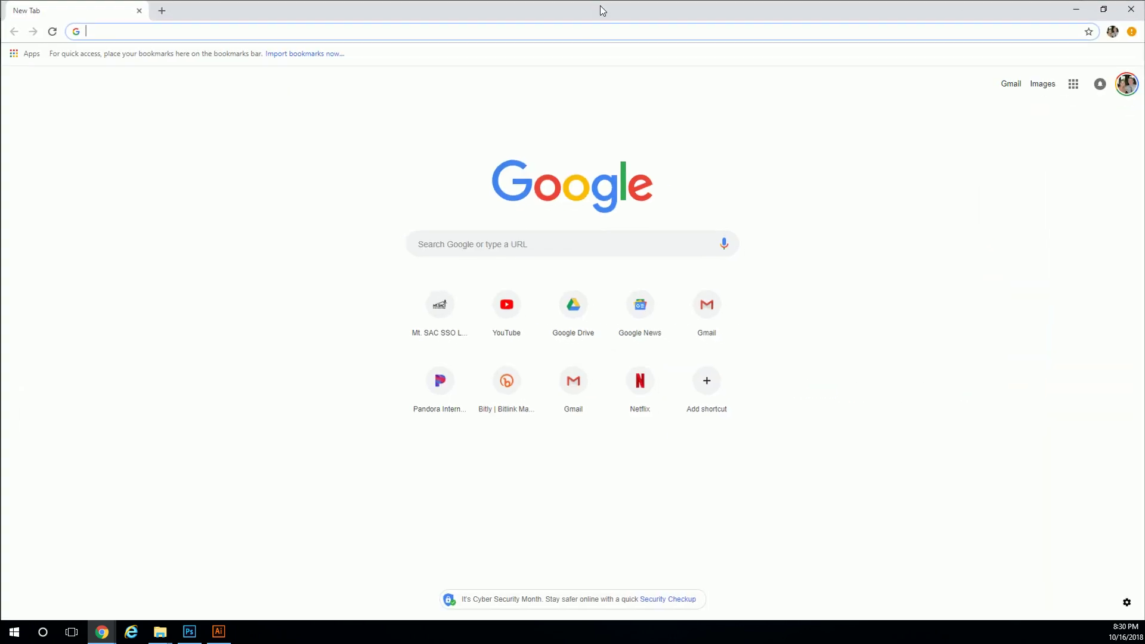
pyautogui.write('the golden')
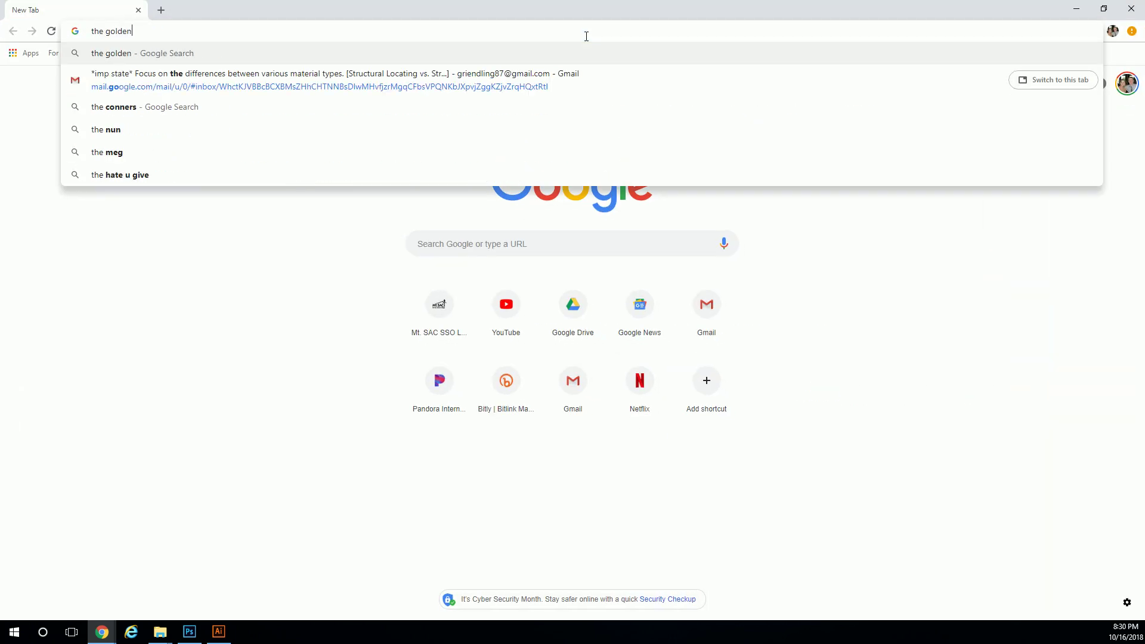
pyautogui.write(' ratio')
pyautogui.press('Return')
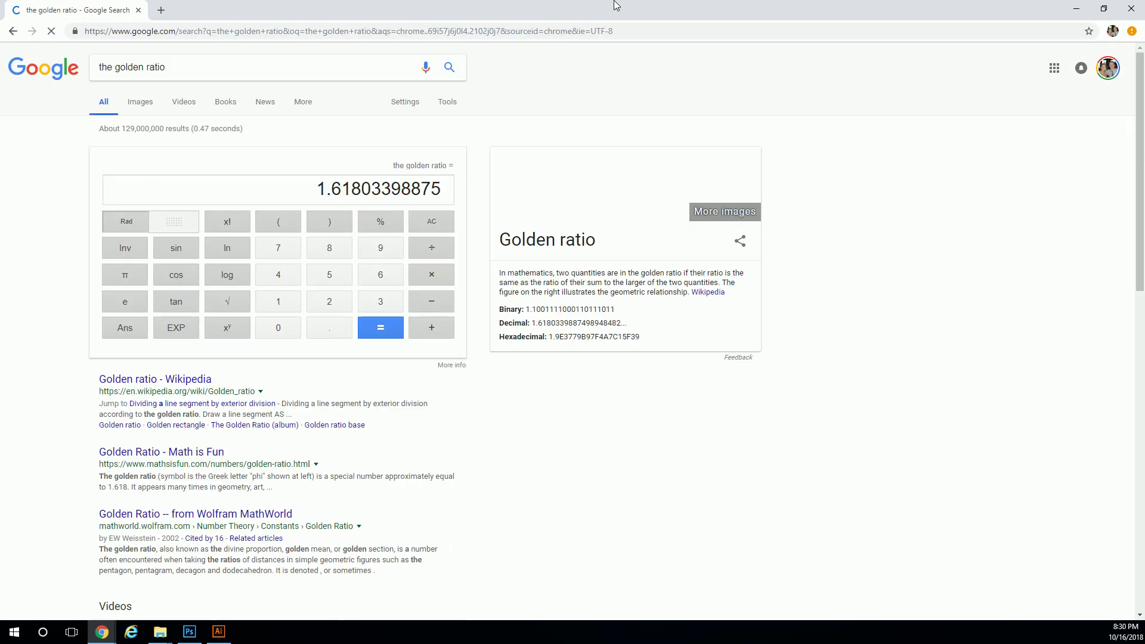
# Open the golden ratio image result and view the related Fibonacci spiral and Golden Rectangles diagrams.
pyautogui.click(561, 191)
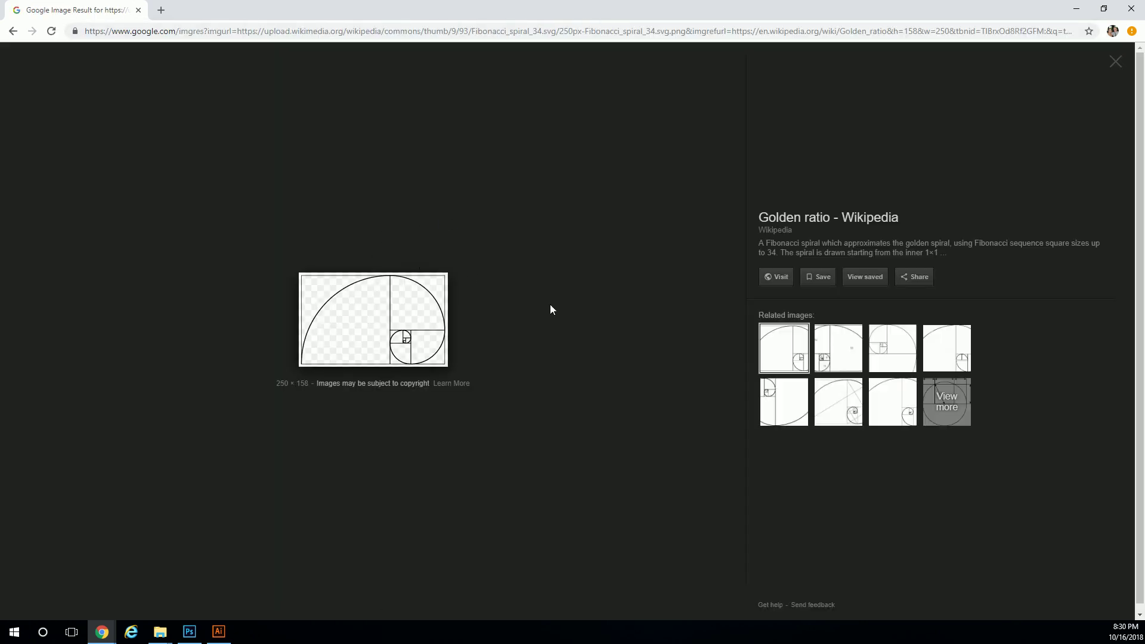
pyautogui.click(778, 347)
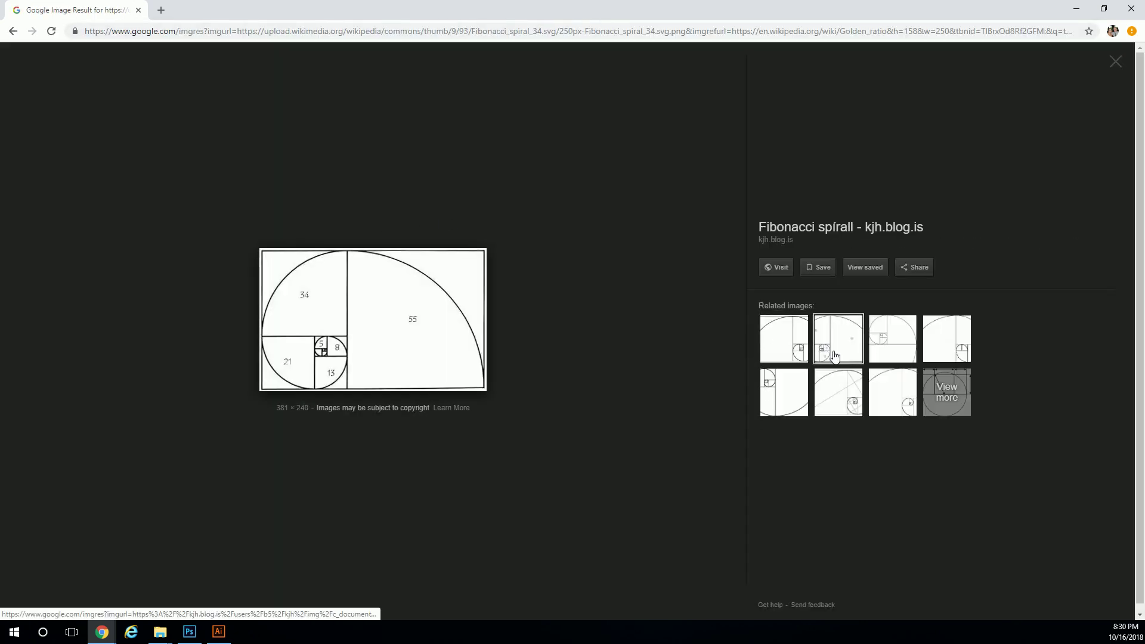
pyautogui.click(893, 338)
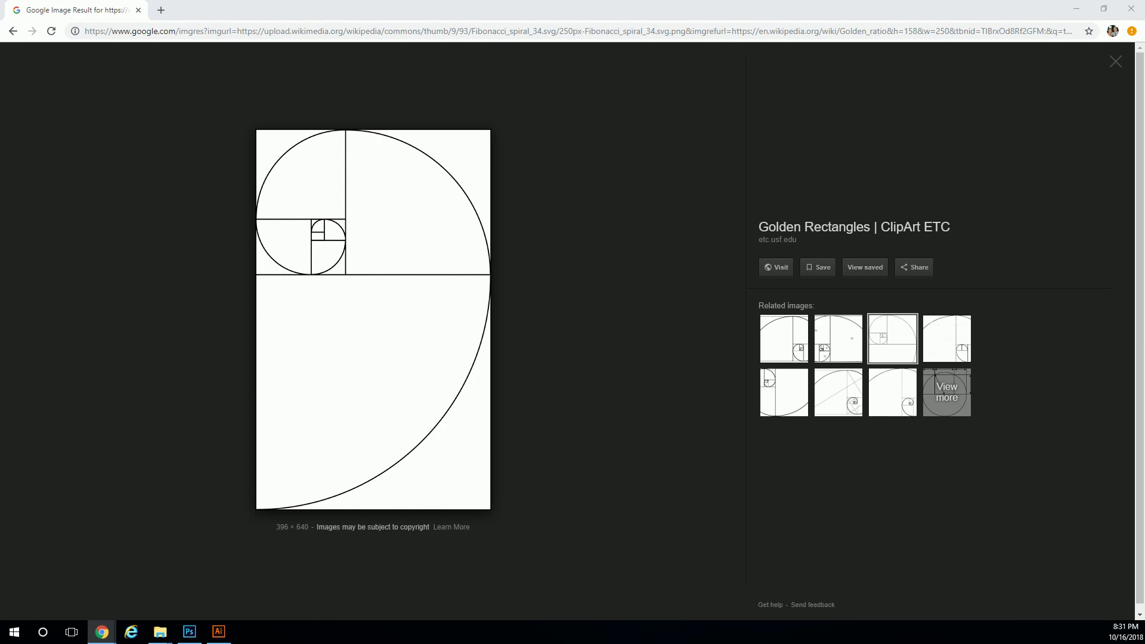
# Switch to the unusual viewpoint photography results and view the spiral staircase photos.
pyautogui.hotkey('alt', 'Tab')
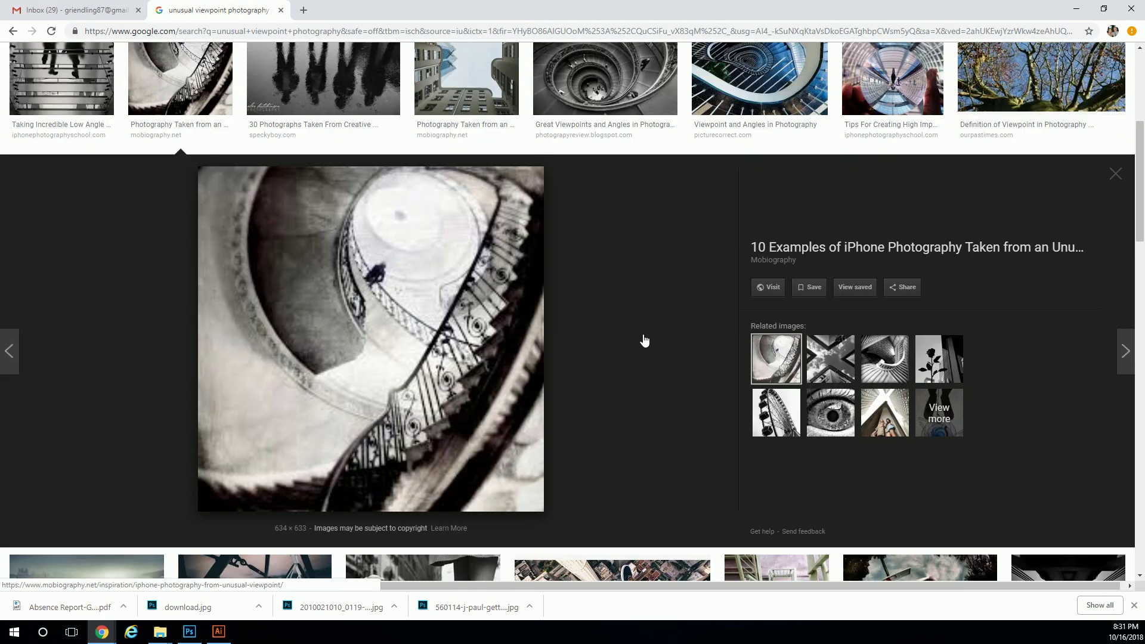
pyautogui.click(625, 90)
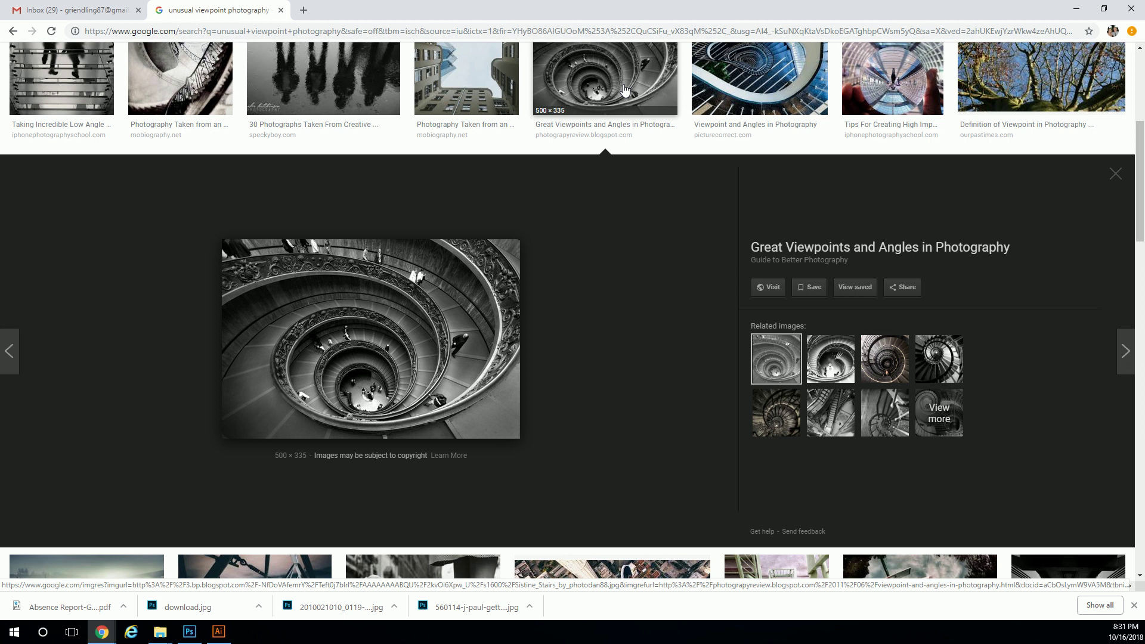
pyautogui.click(939, 358)
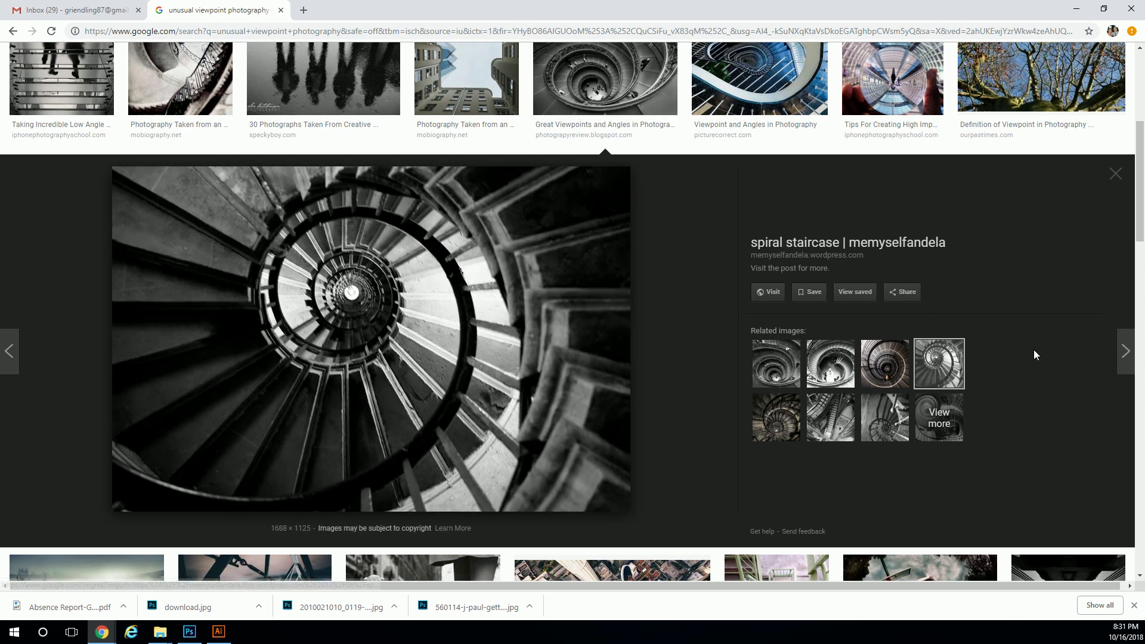